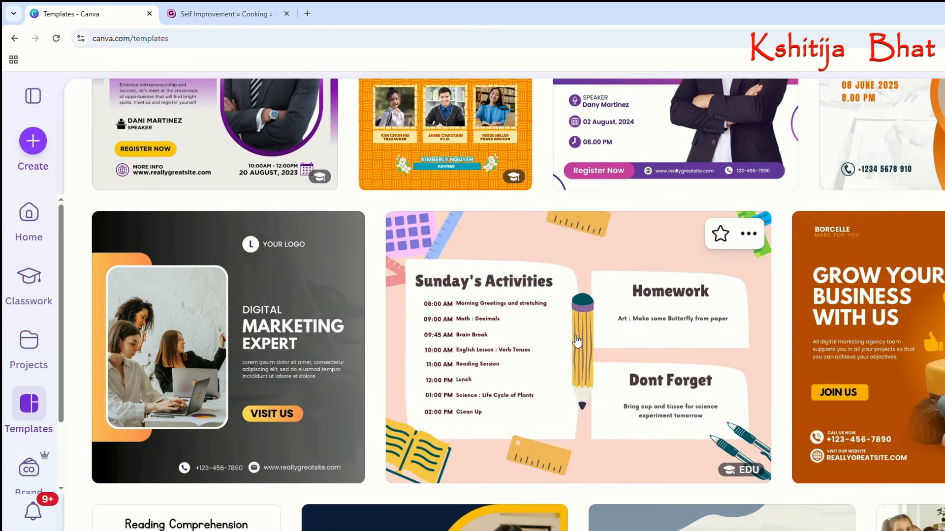
Look through the Canva template gallery, from the poster and flyer designs back to the template categories and suggested designs.
scroll(577, 341, "down", 2)
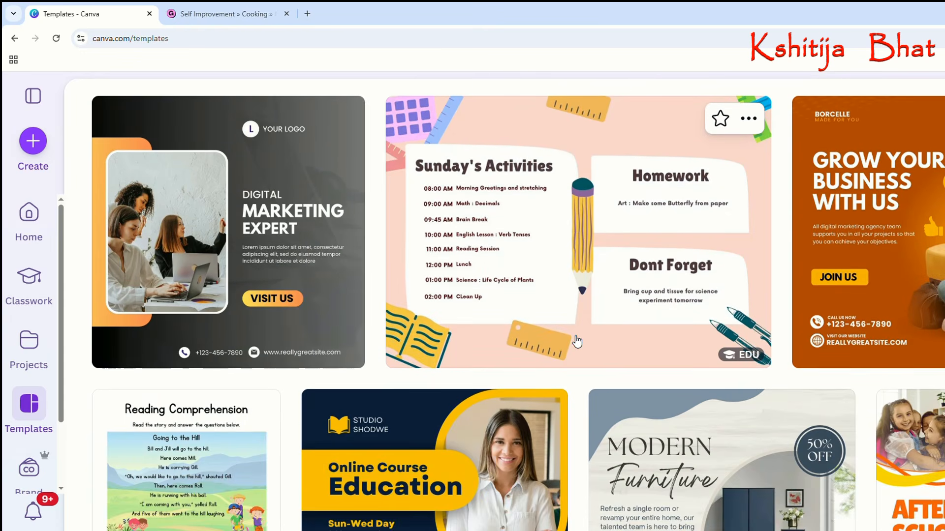
scroll(576, 341, "down", 2)
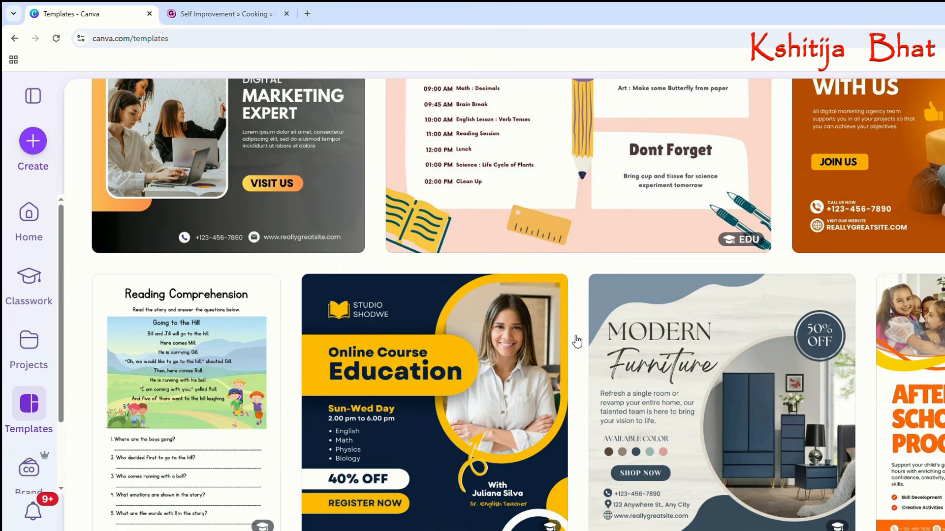
scroll(572, 340, "down", 4)
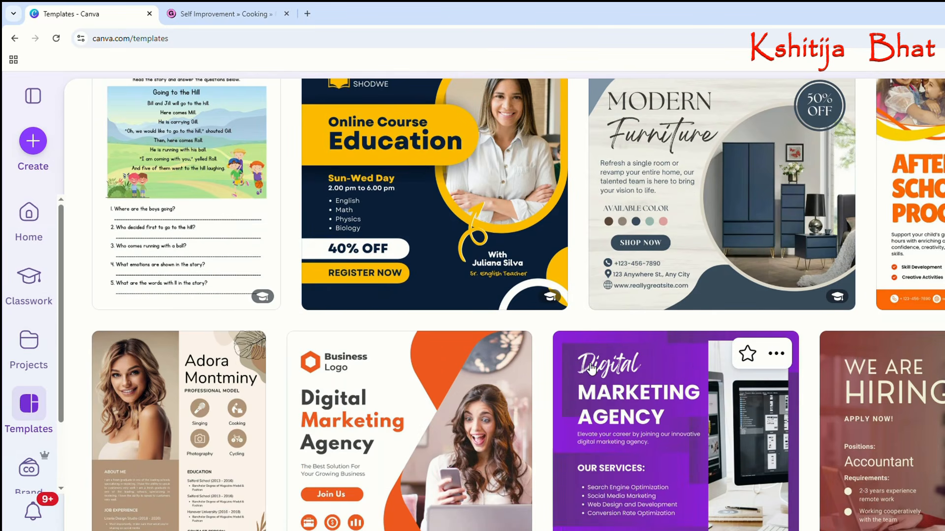
scroll(590, 369, "down", 3)
scroll(591, 369, "down", 1)
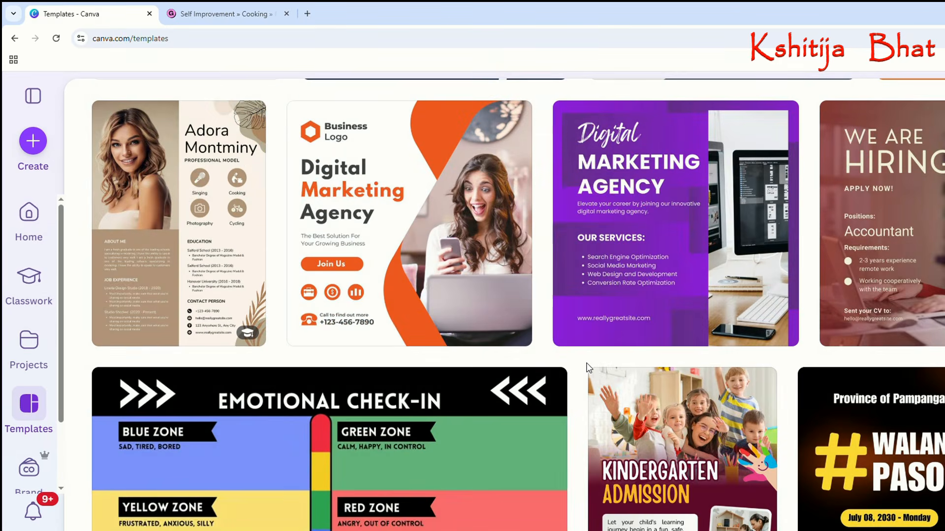
scroll(568, 353, "down", 3)
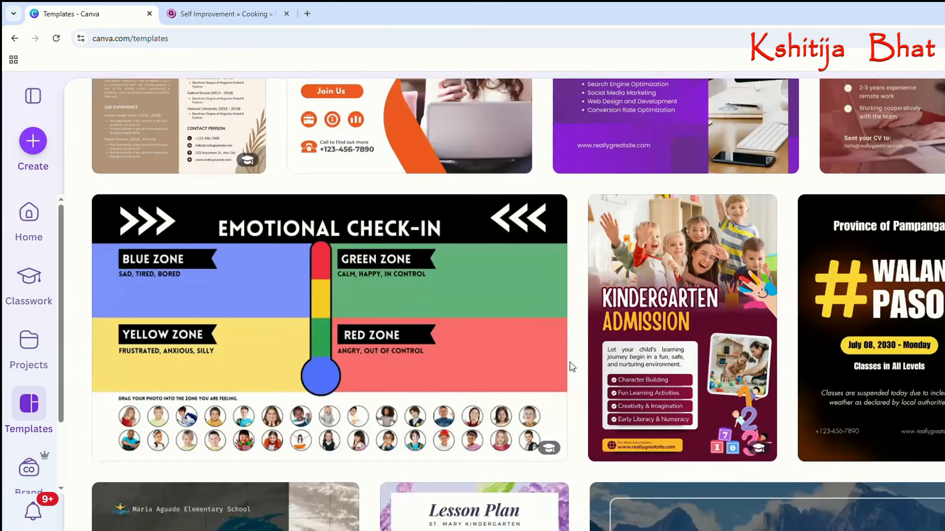
scroll(572, 367, "down", 3)
scroll(572, 367, "up", 5)
scroll(571, 366, "up", 20)
scroll(572, 367, "up", 15)
scroll(569, 362, "up", 8)
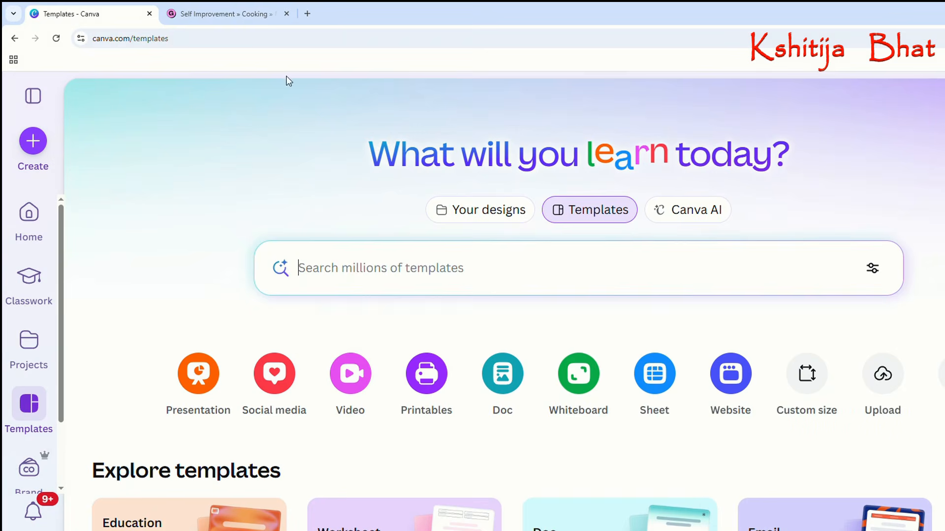
scroll(556, 374, "down", 8)
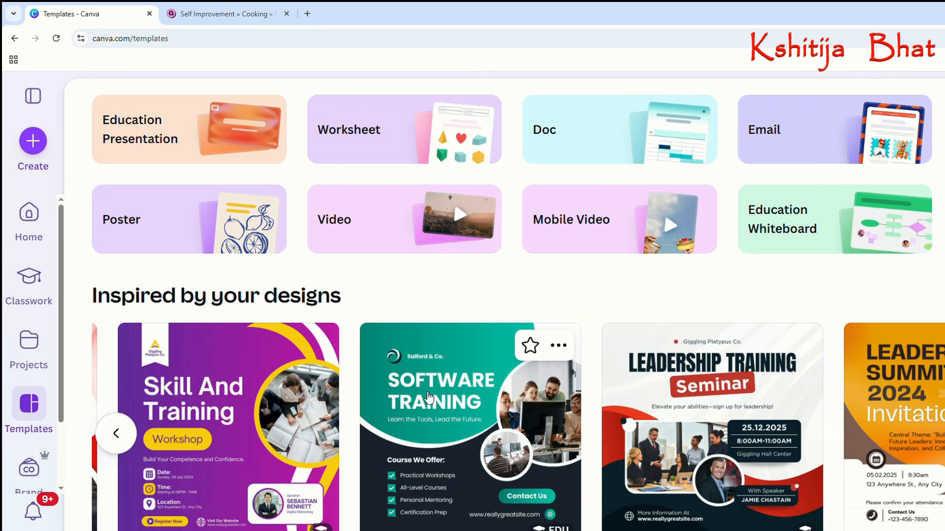
Switch to the open Gumroad page and look over the featured and on-the-market nutrition products with their prices.
left_click(224, 14)
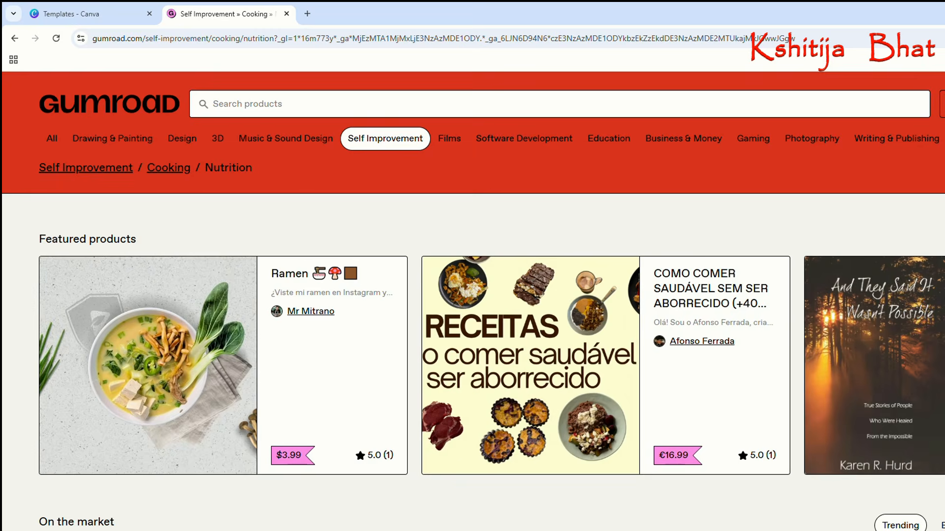
scroll(588, 445, "down", 5)
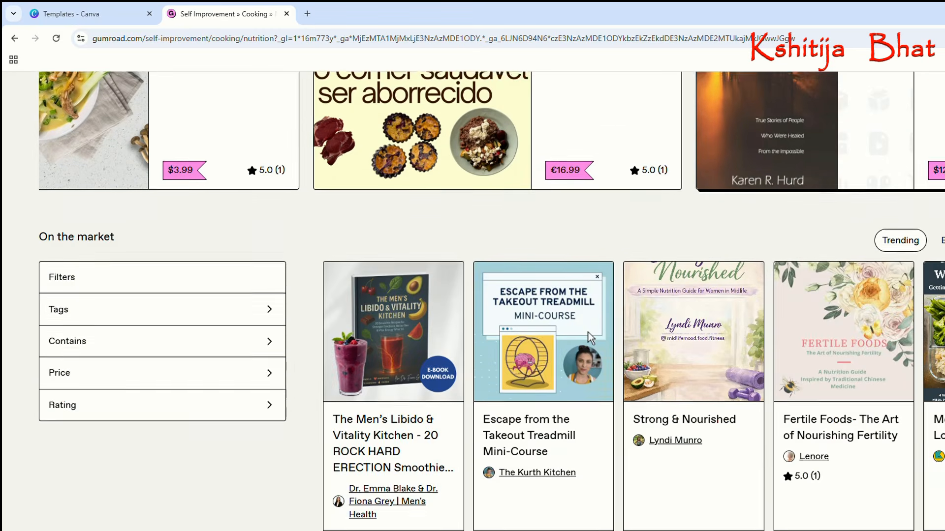
scroll(887, 380, "down", 3)
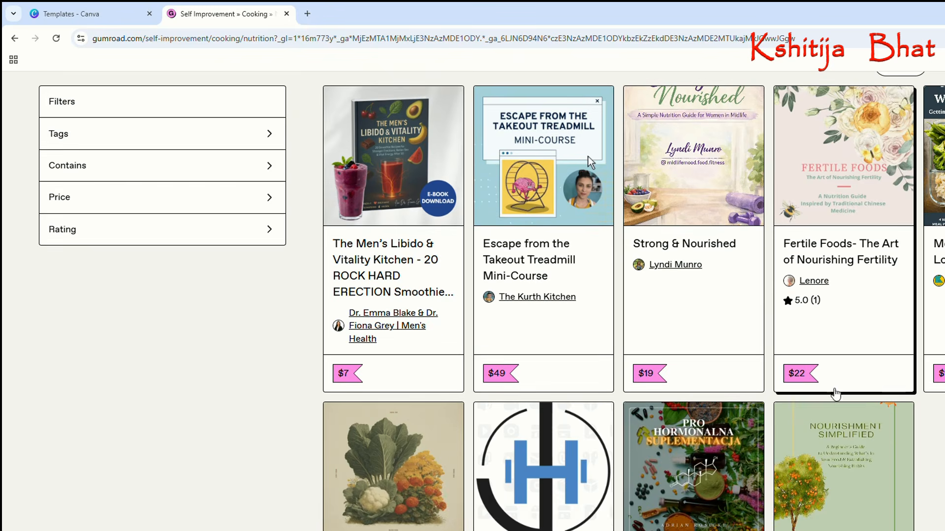
scroll(688, 394, "up", 8)
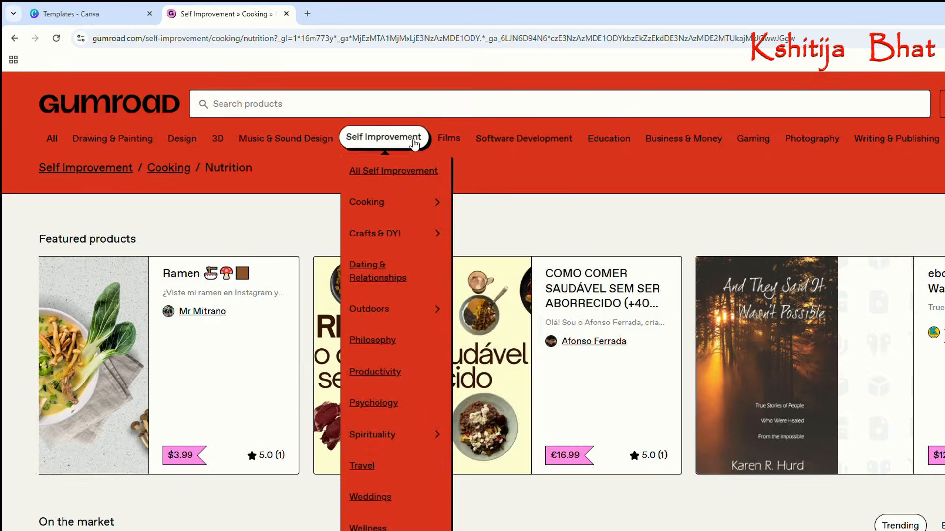
Open the Logos category under Design > Branding and review its products and prices.
mouse_move(181, 138)
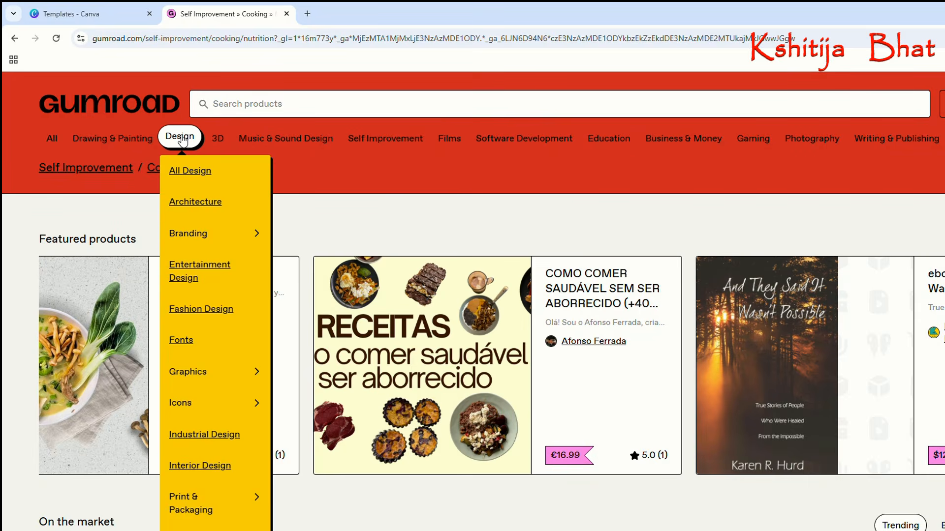
left_click(235, 239)
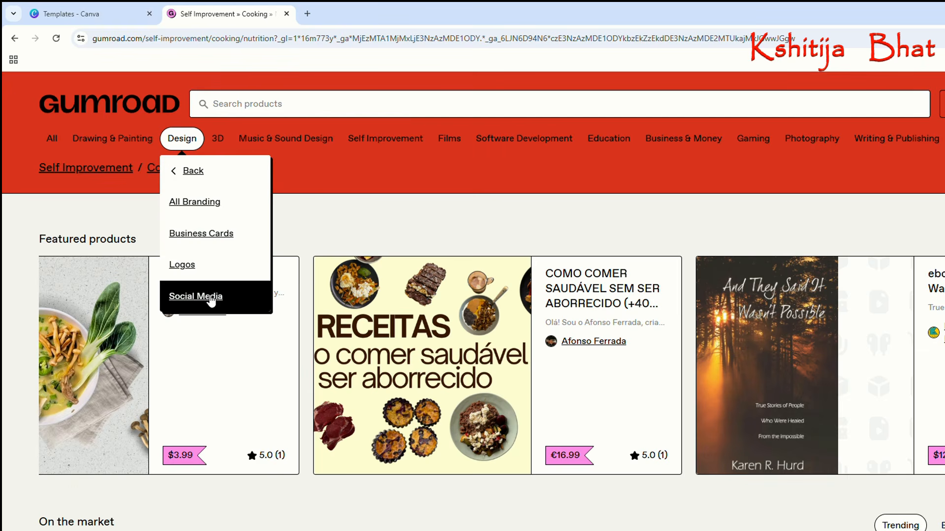
left_click(196, 272)
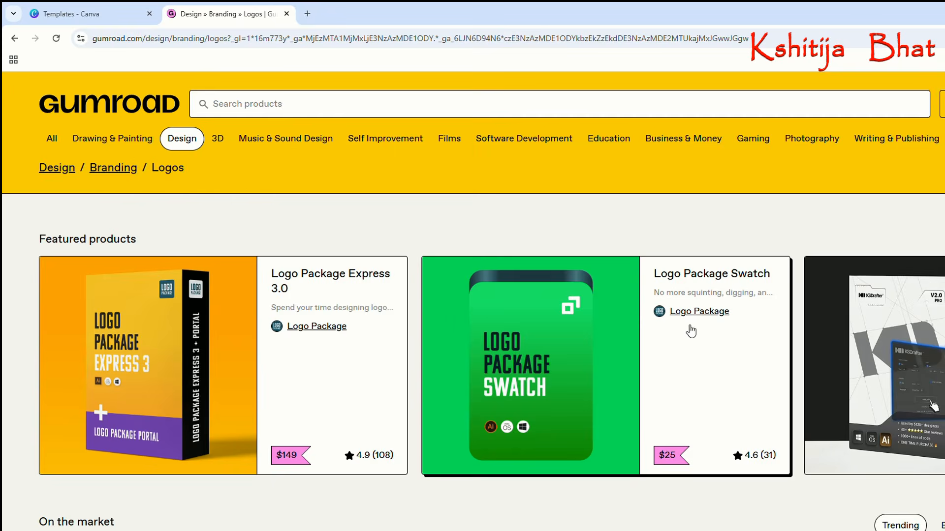
scroll(702, 328, "down", 3)
scroll(702, 328, "down", 5)
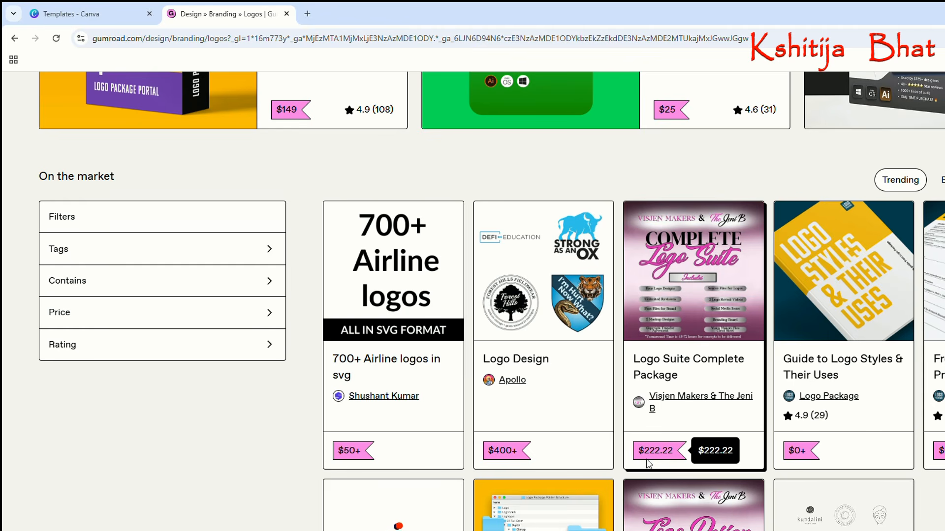
scroll(767, 431, "up", 7)
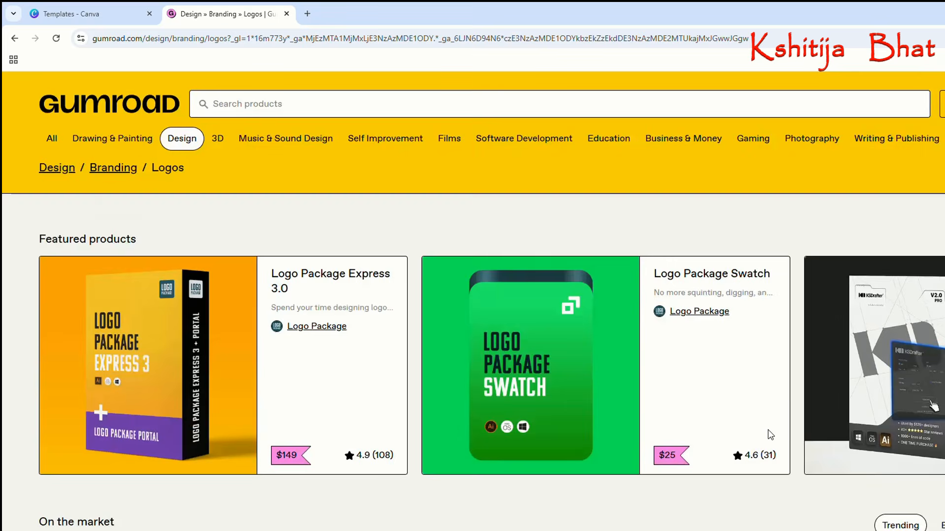
Show the Marketing & Sales subcategories of the Business & Money category.
mouse_move(689, 149)
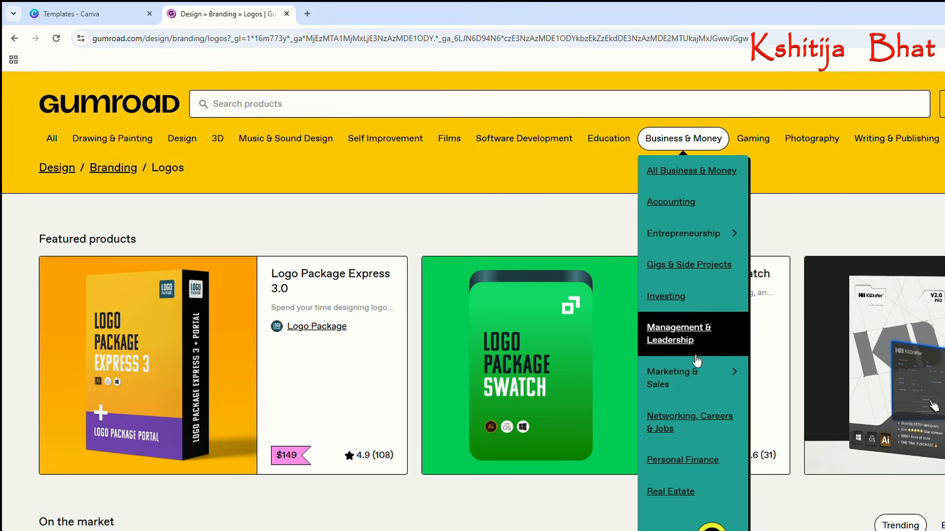
left_click(695, 377)
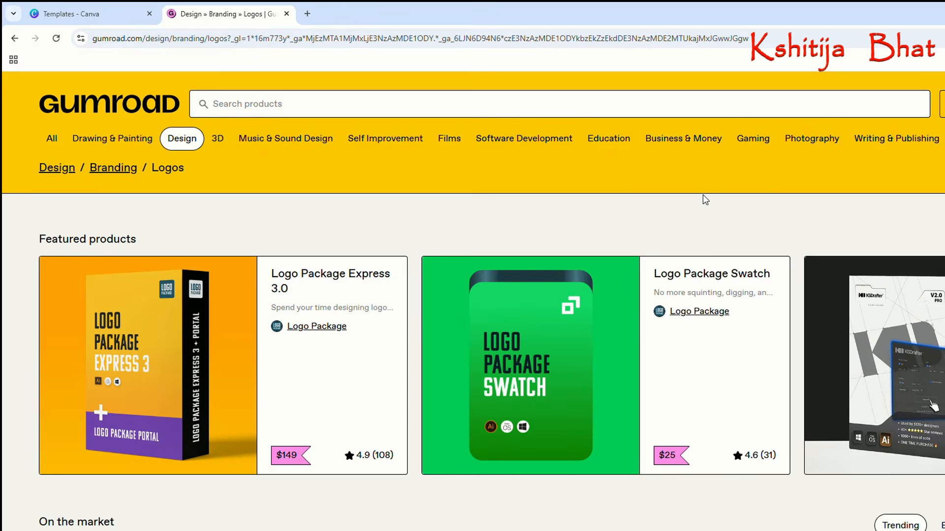
mouse_move(689, 147)
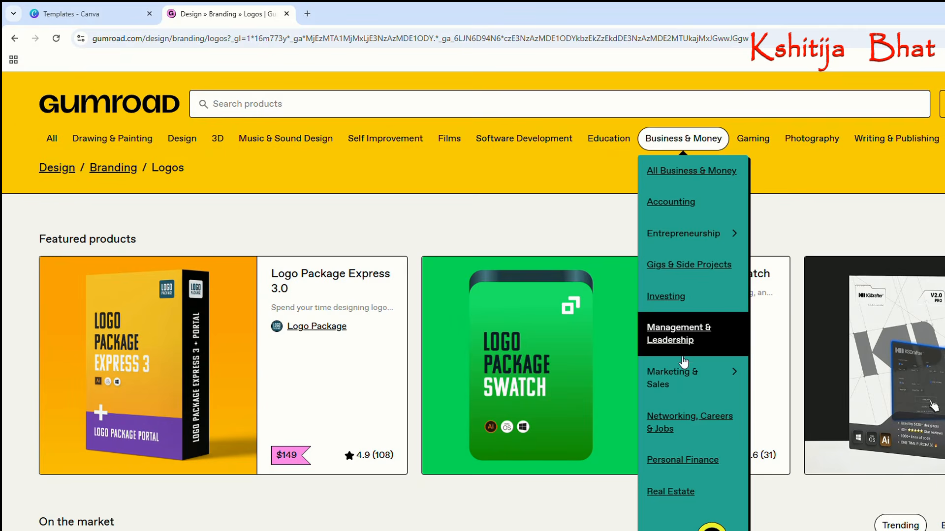
left_click(659, 376)
mouse_move(721, 146)
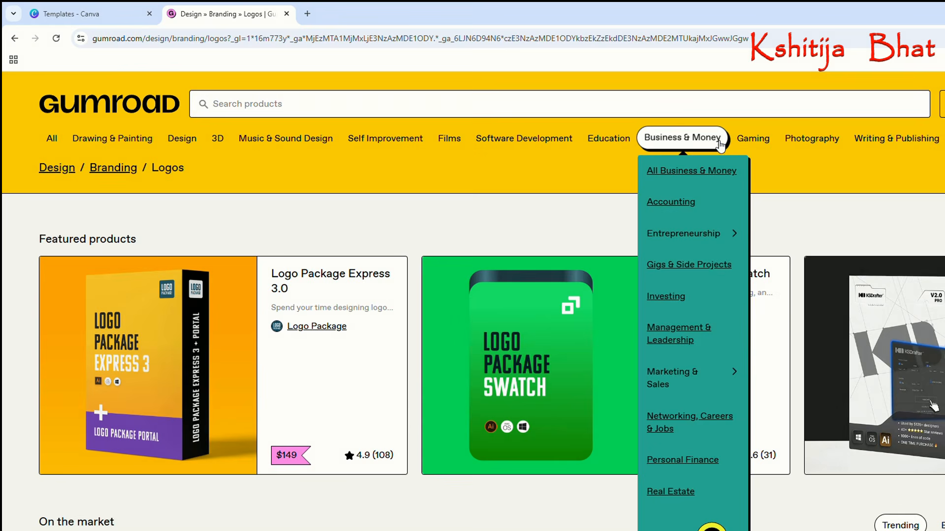
left_click(723, 381)
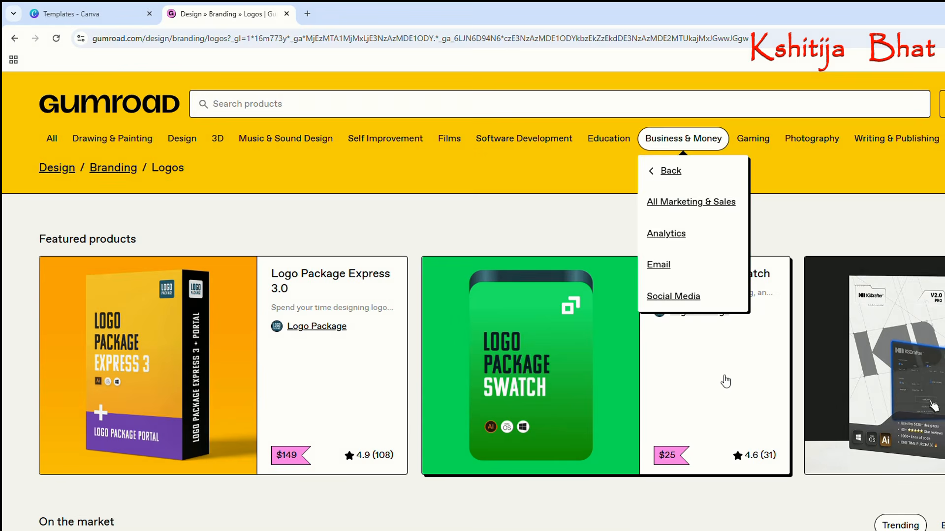
Open the Education category and review its featured and on-the-market products.
left_click(626, 138)
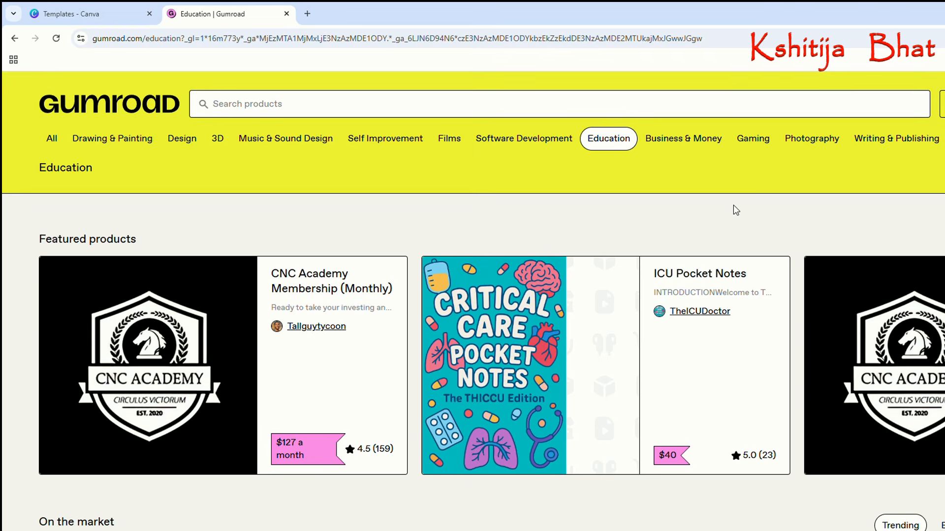
scroll(733, 205, "down", 3)
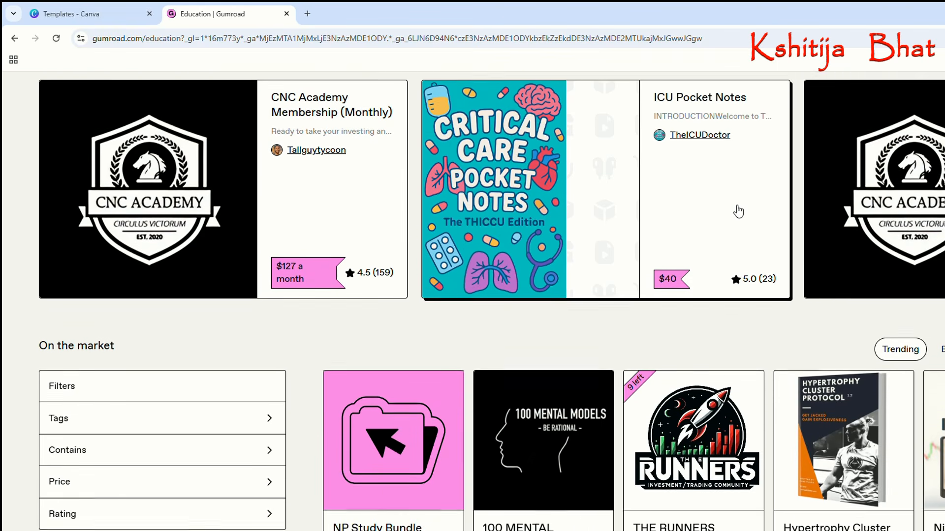
scroll(734, 209, "down", 2)
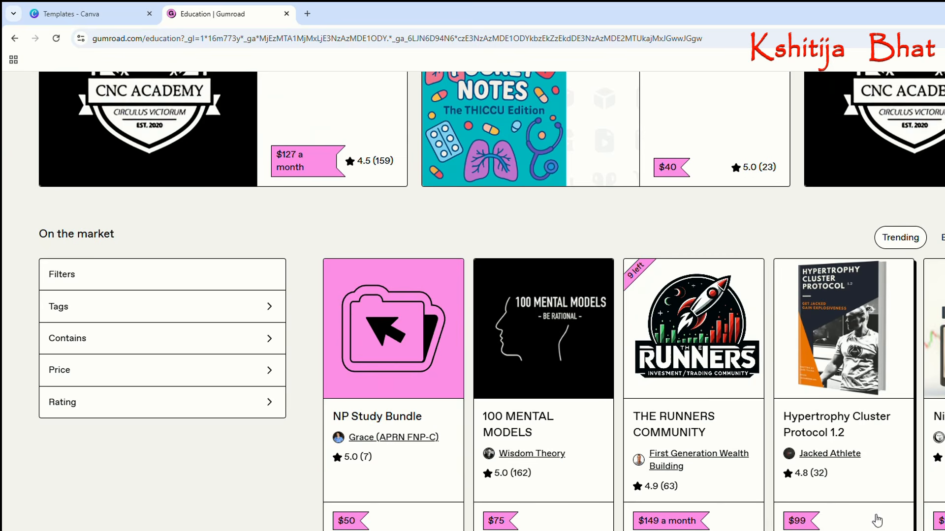
scroll(809, 396, "down", 2)
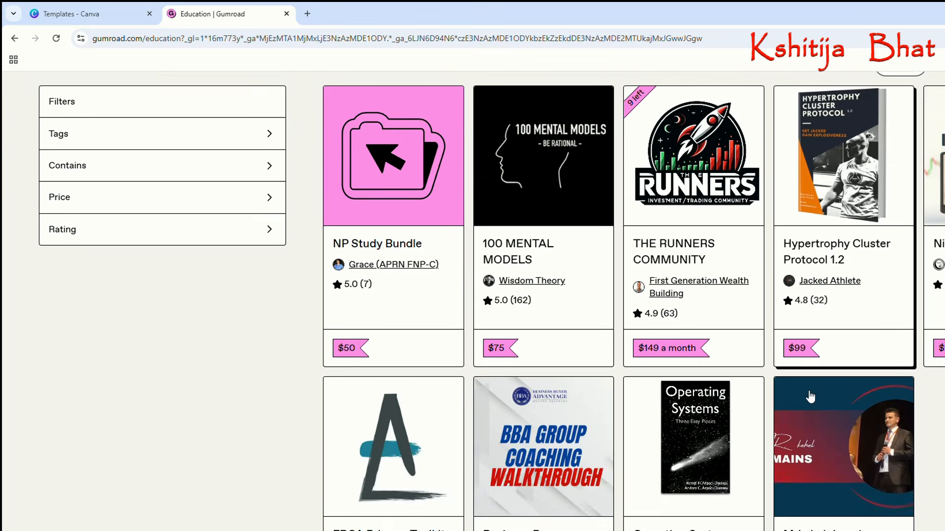
scroll(809, 396, "up", 5)
scroll(809, 396, "up", 2)
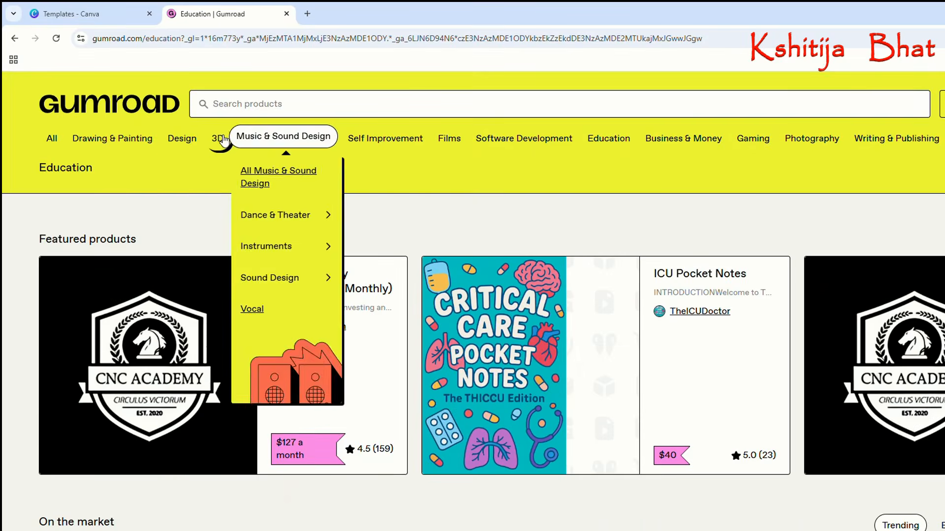
Open the All Branding category under Design and examine its featured products, market listings with prices, and wishlists.
mouse_move(195, 139)
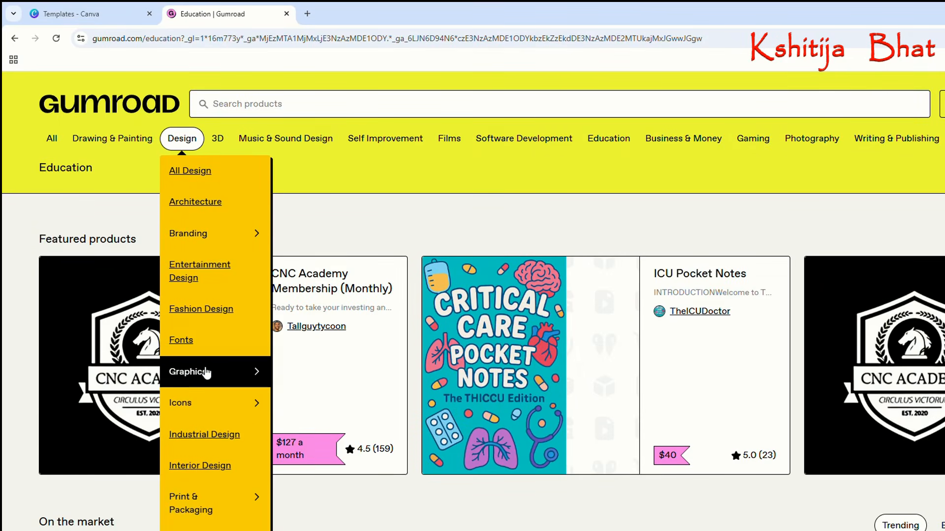
left_click(203, 234)
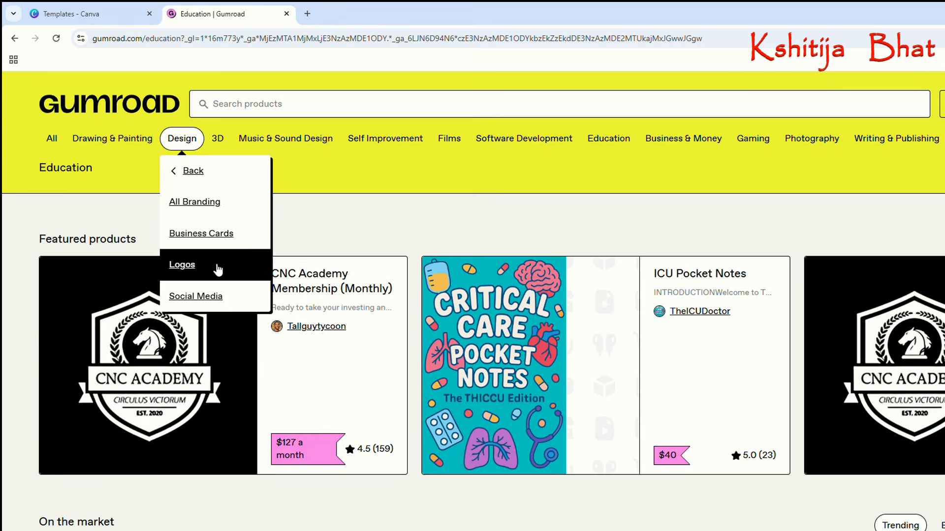
left_click(220, 203)
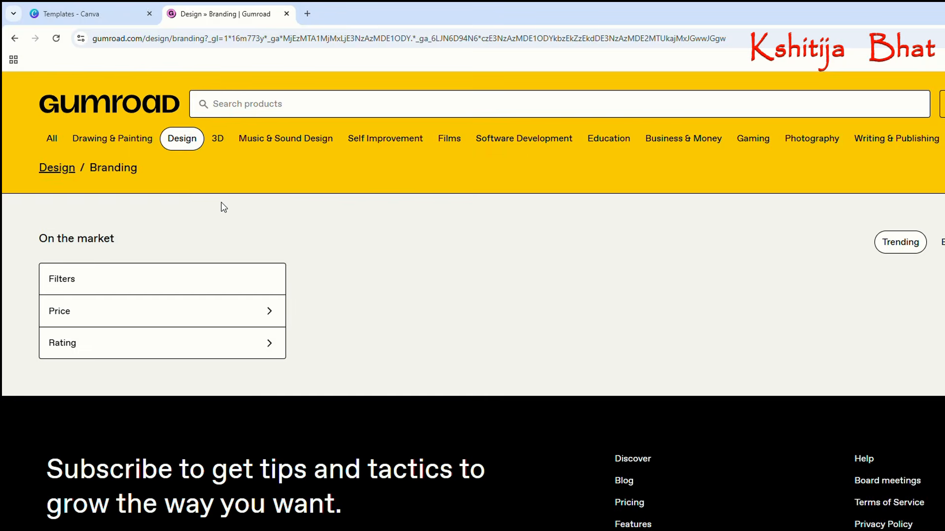
scroll(512, 332, "down", 2)
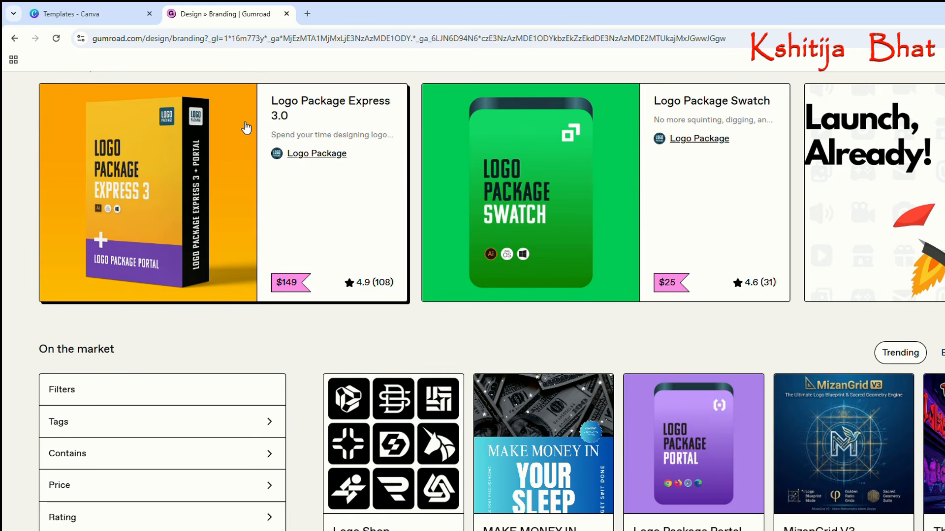
scroll(797, 258, "down", 6)
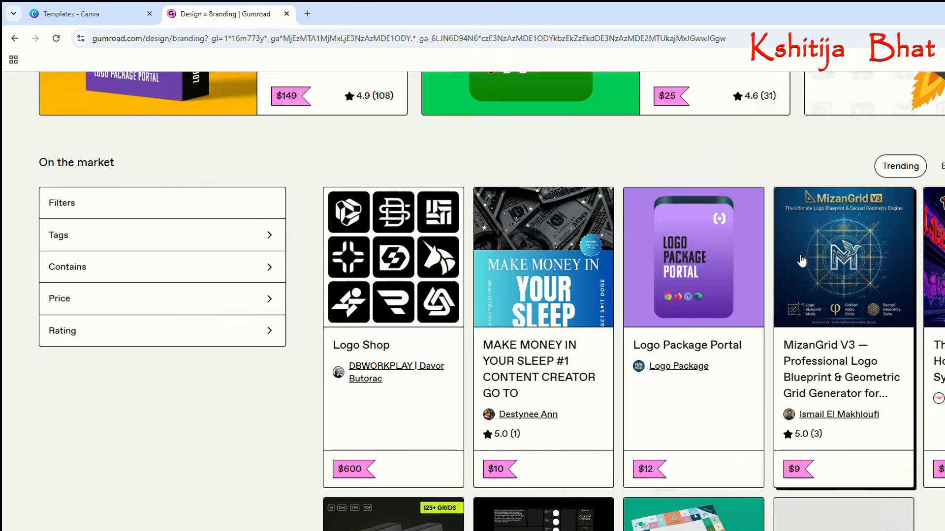
scroll(802, 259, "down", 1)
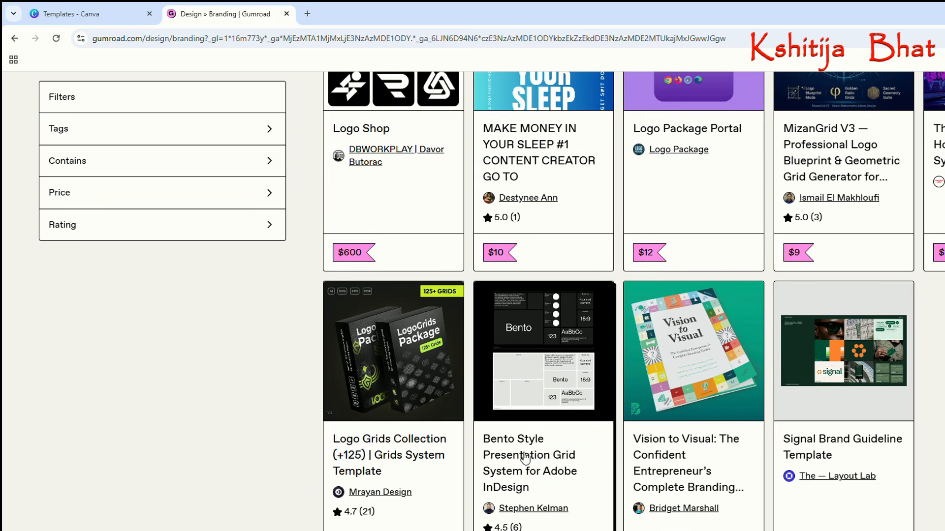
scroll(515, 453, "down", 2)
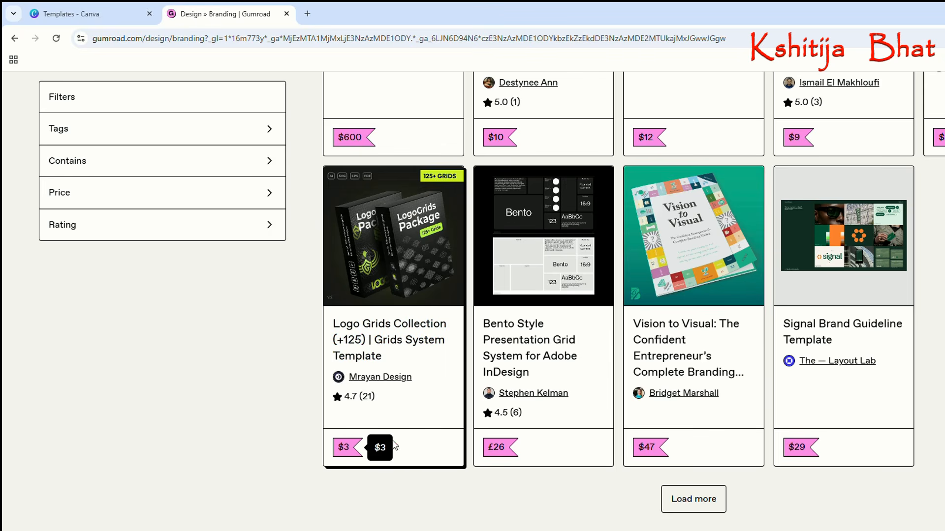
scroll(753, 468, "down", 5)
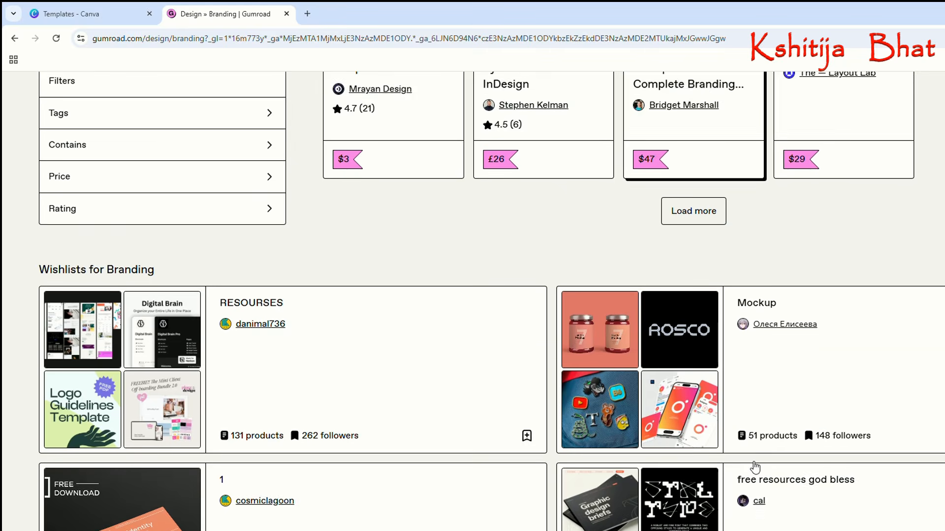
scroll(755, 466, "down", 1)
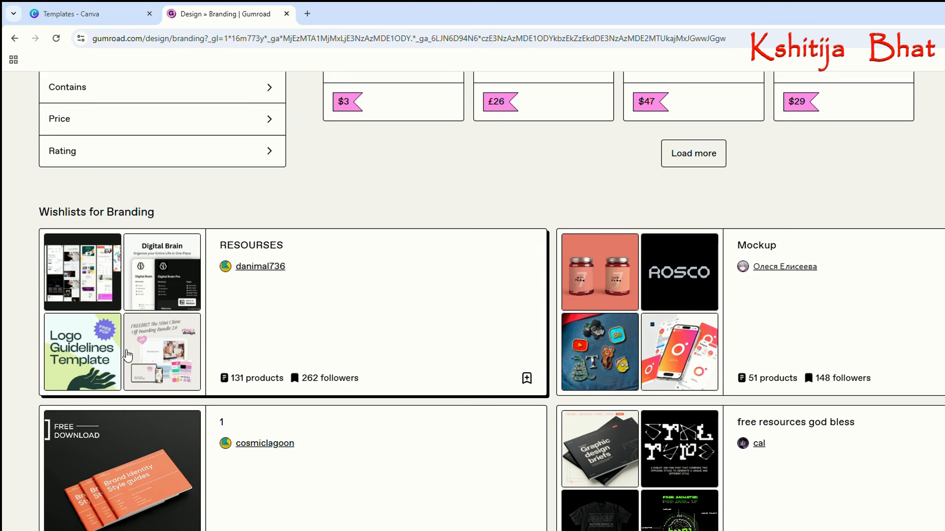
Search Gumroad's Design > Branding category for "canva templates".
scroll(667, 325, "up", 1)
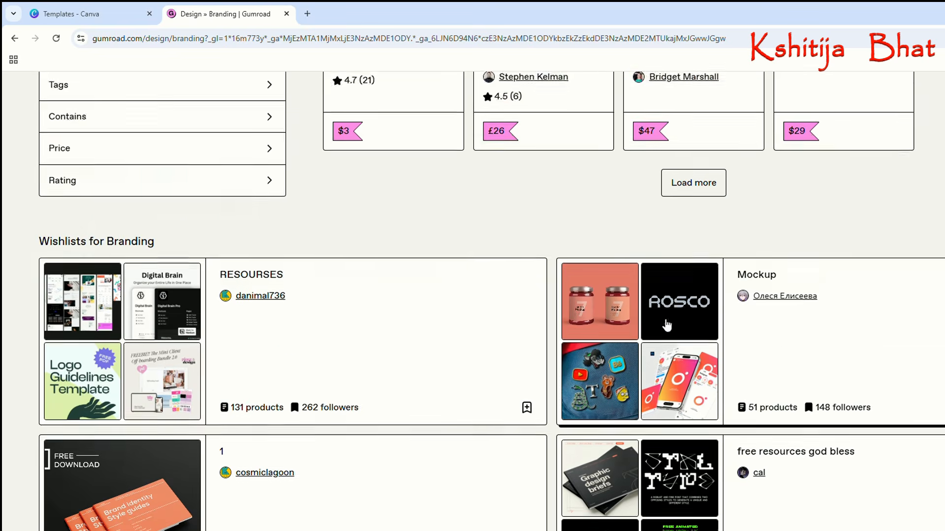
scroll(667, 325, "up", 10)
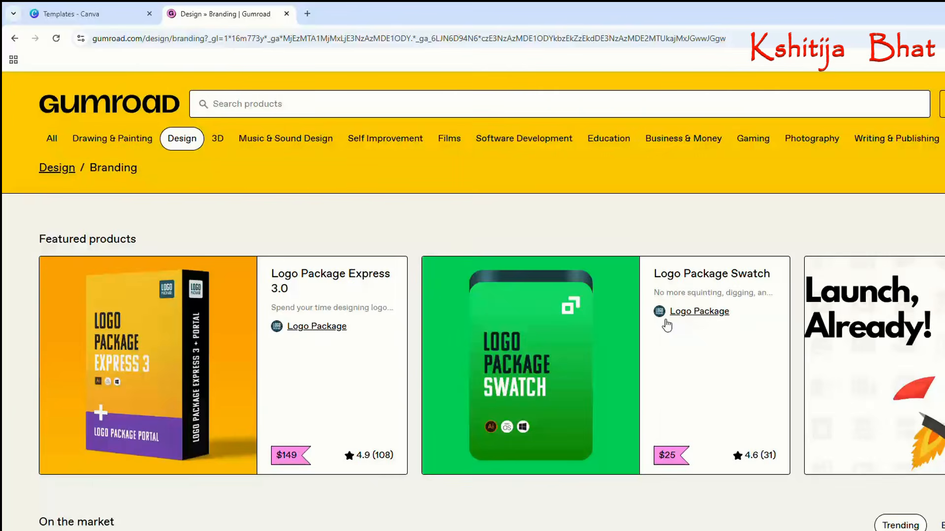
mouse_move(545, 135)
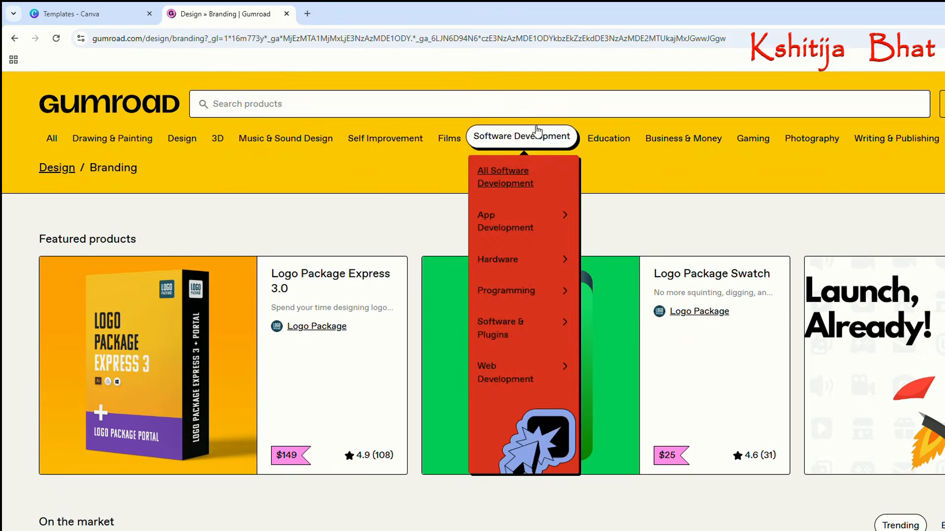
left_click(529, 116)
type("can")
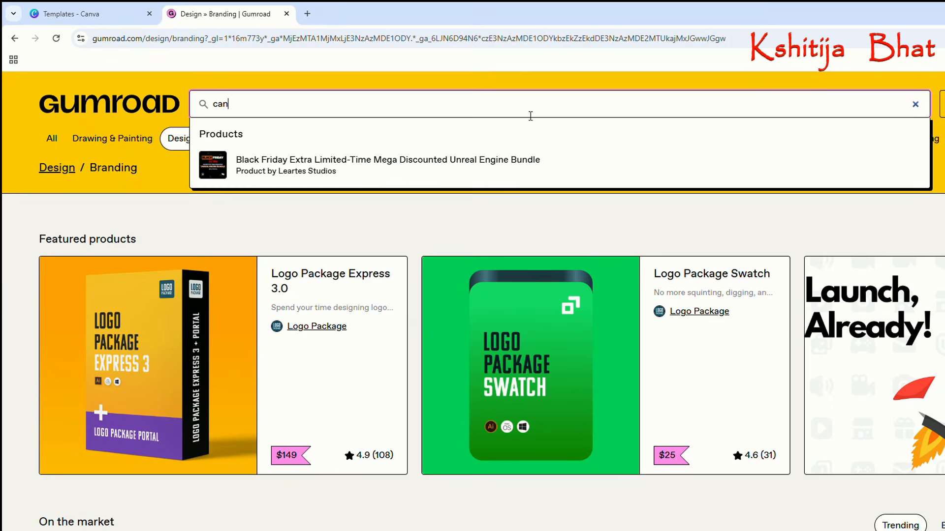
type("va templates")
key("Return")
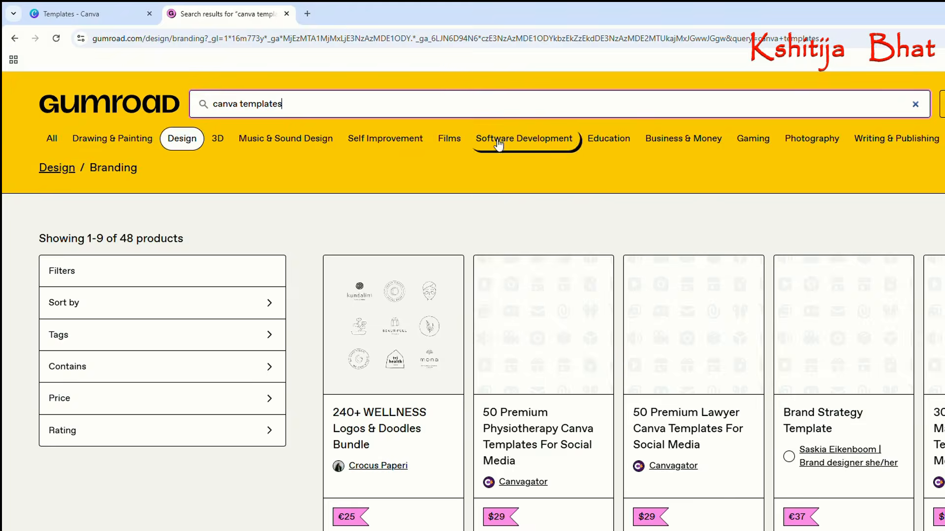
Review the "canva templates" search results with their prices, loading more products to extend the list.
mouse_move(523, 138)
scroll(716, 225, "down", 1)
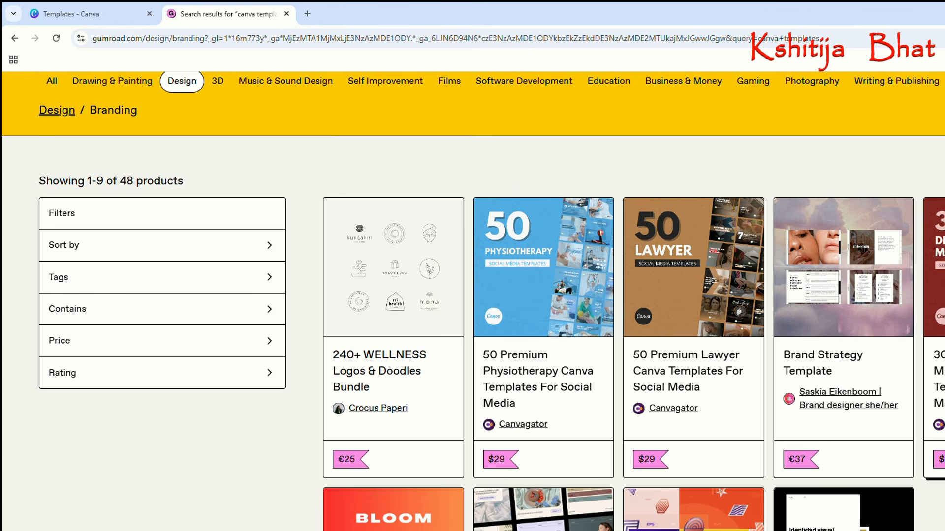
scroll(881, 394, "down", 7)
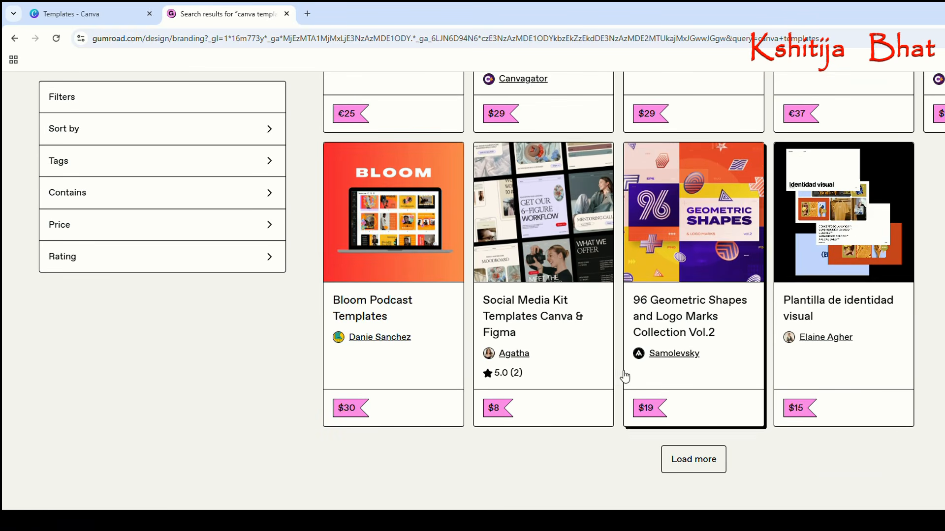
left_click(703, 458)
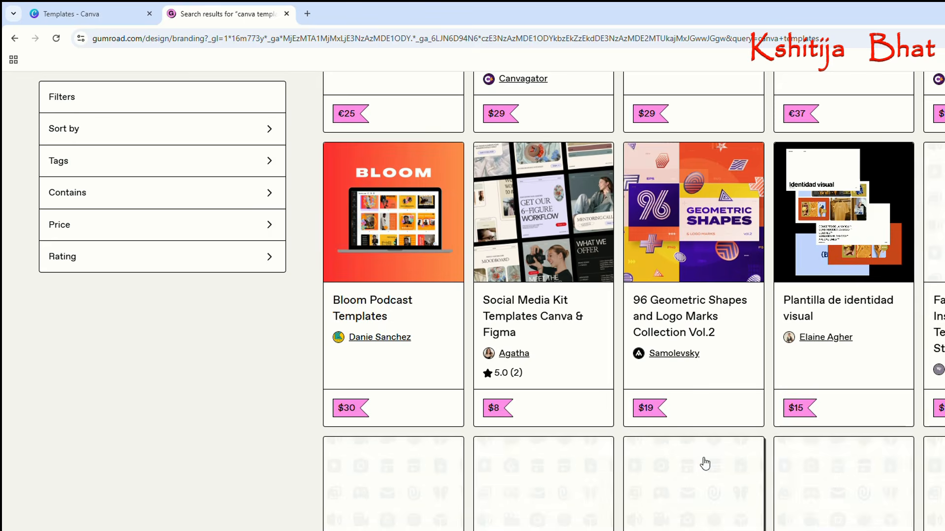
scroll(703, 443, "down", 2)
scroll(703, 424, "down", 3)
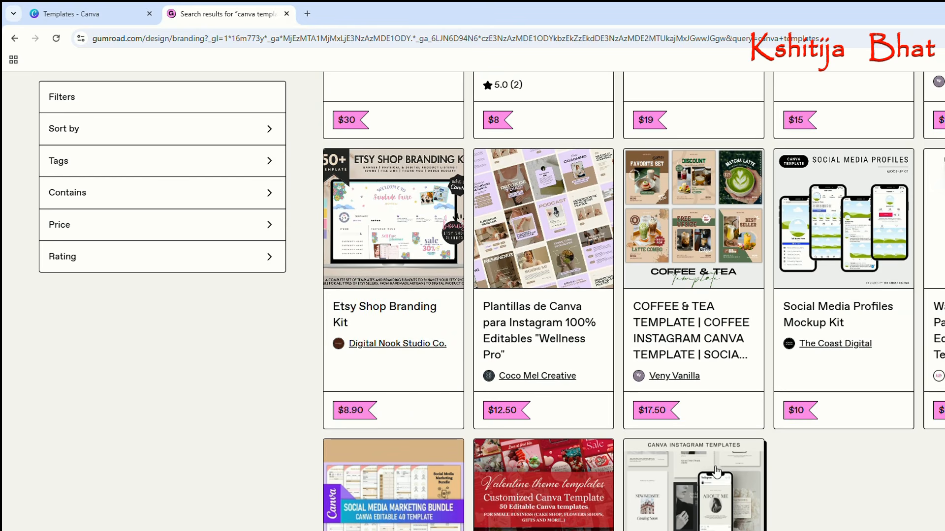
scroll(798, 340, "down", 5)
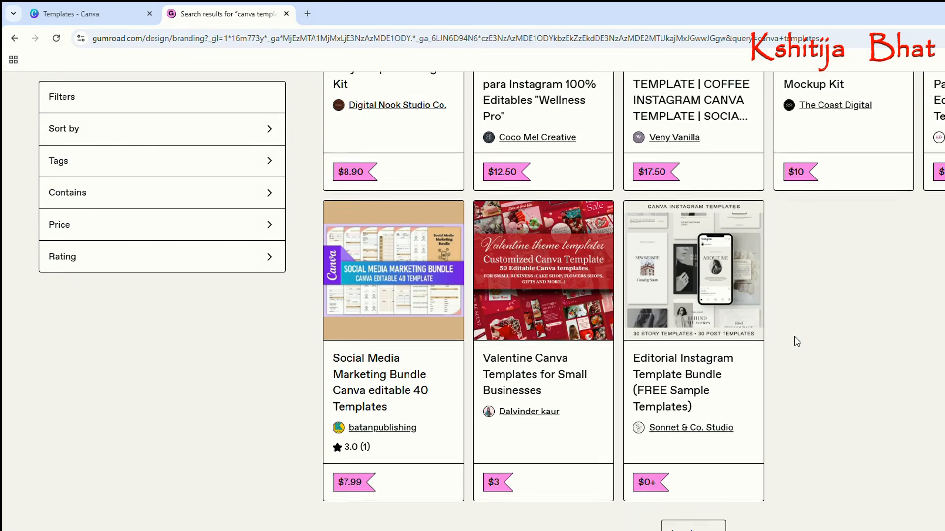
Go back over the extended search results and compare the first rows of Canva template products and prices.
scroll(797, 341, "up", 14)
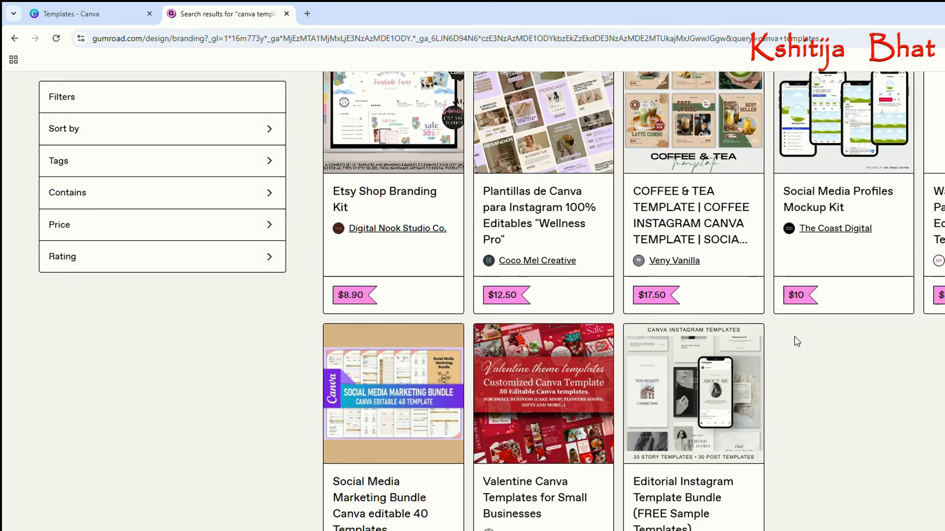
scroll(797, 342, "up", 5)
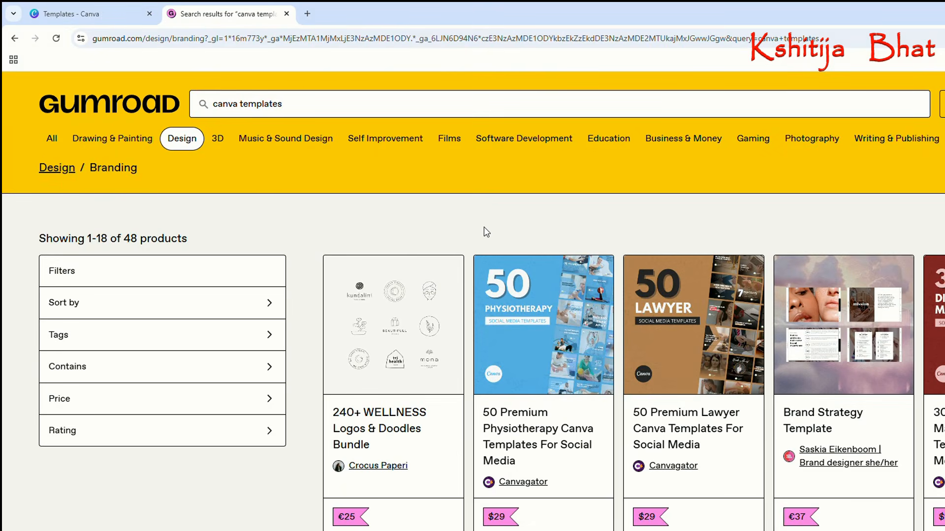
scroll(583, 315, "down", 5)
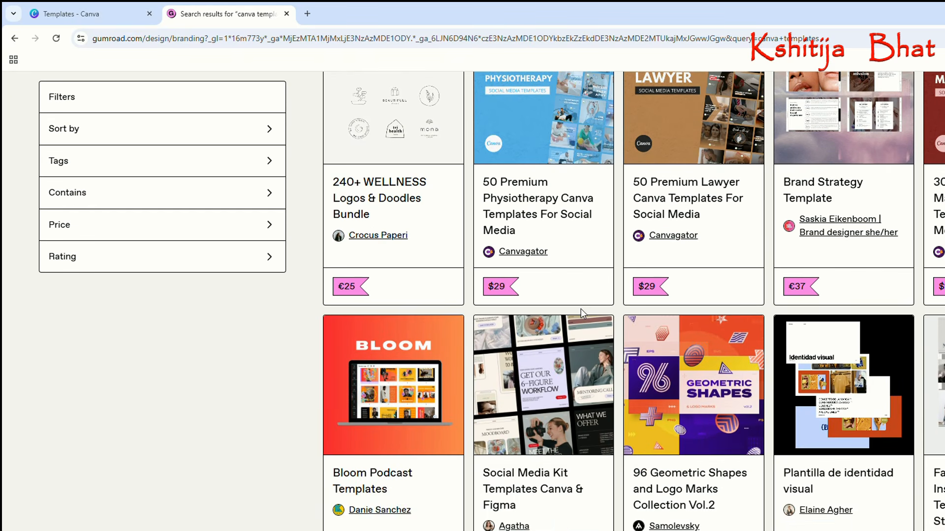
scroll(581, 309, "down", 3)
scroll(580, 309, "up", 3)
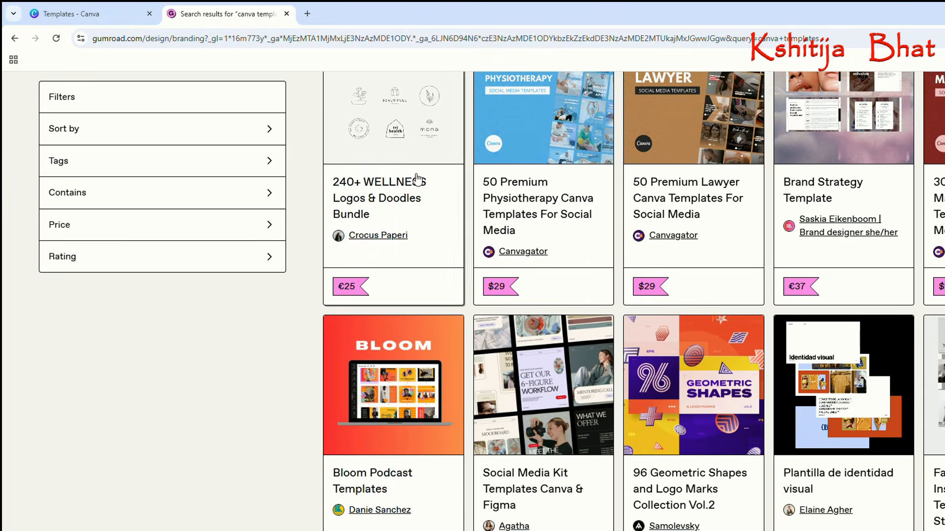
scroll(713, 347, "up", 5)
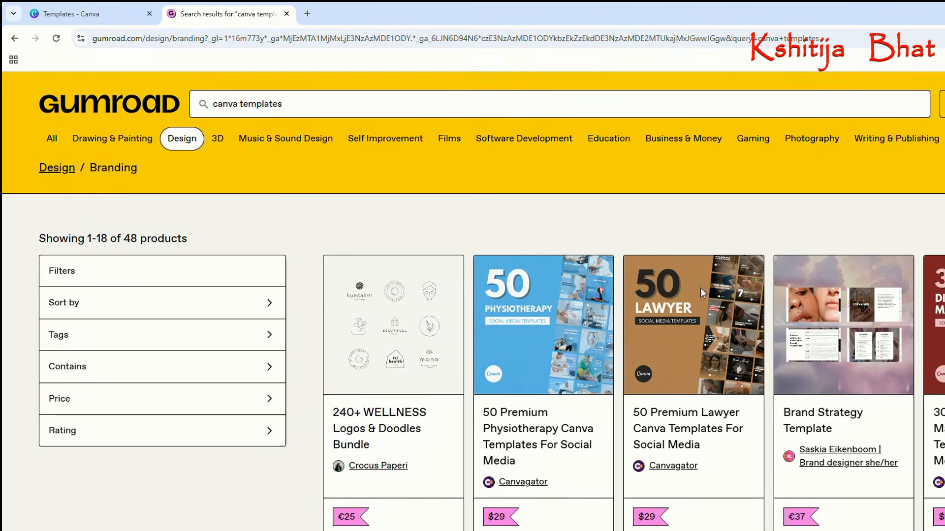
scroll(719, 426, "down", 3)
scroll(703, 433, "up", 3)
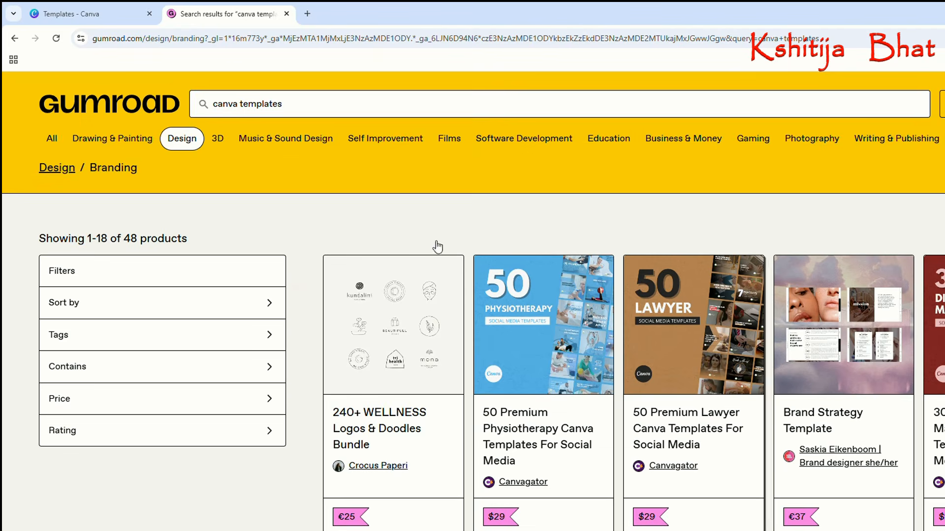
Switch to the Canva templates page and open the green Software Training template from "Inspired by your designs" for customising.
left_click(84, 14)
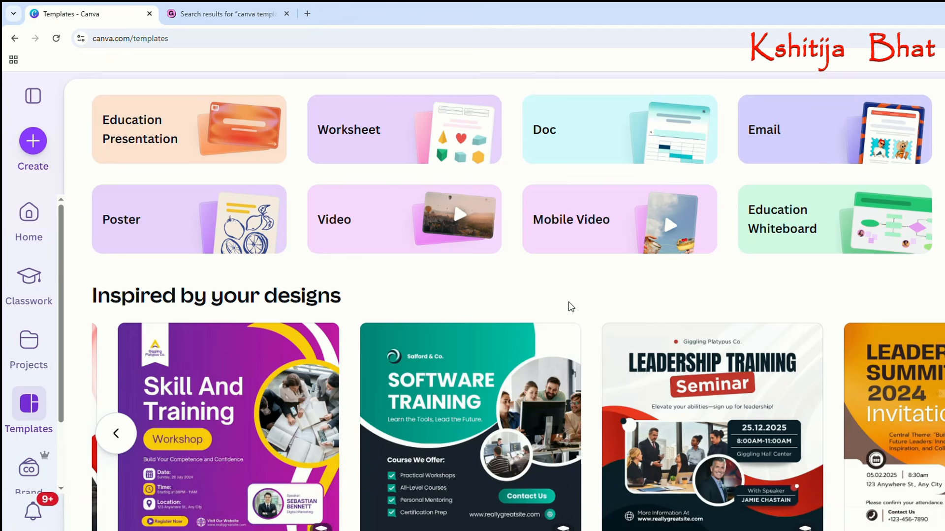
scroll(628, 384, "up", 1)
scroll(639, 394, "down", 3)
scroll(657, 411, "up", 1)
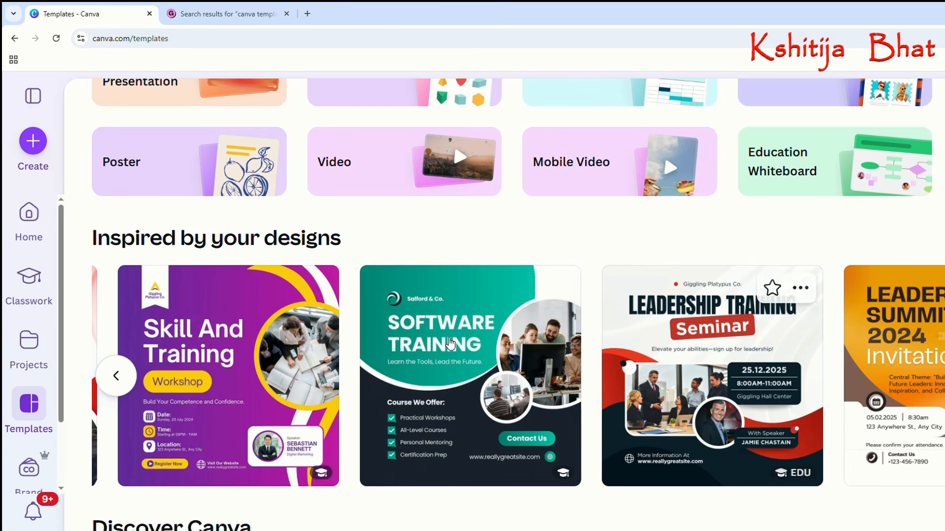
scroll(462, 335, "down", 5)
scroll(697, 379, "up", 2)
scroll(785, 463, "up", 4)
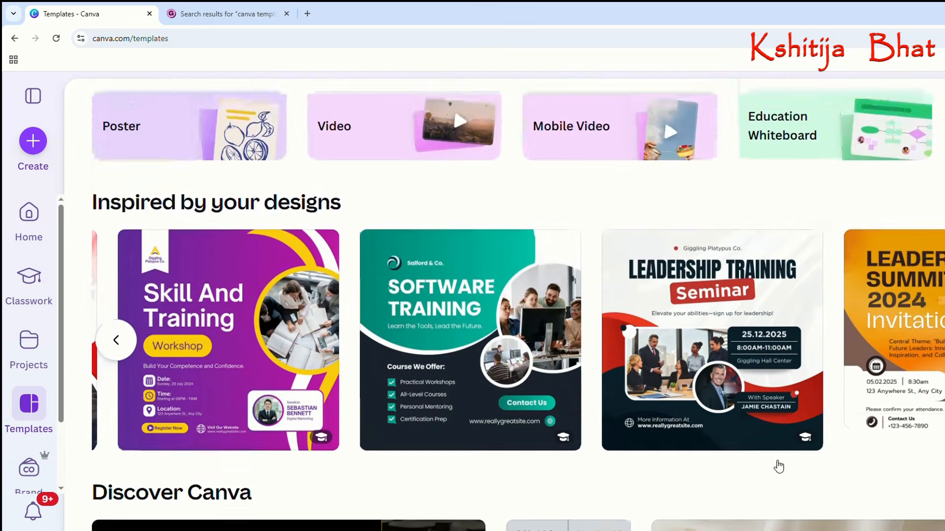
left_click(498, 396)
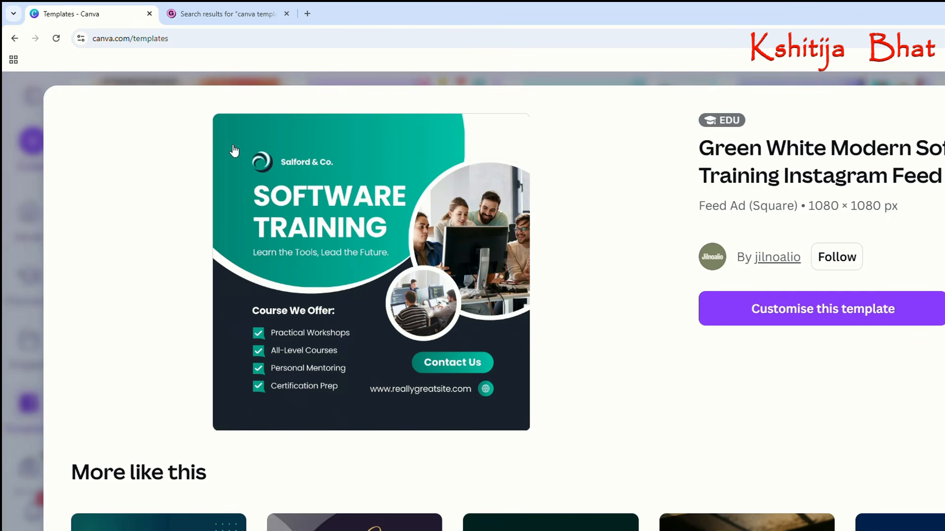
left_click(784, 305)
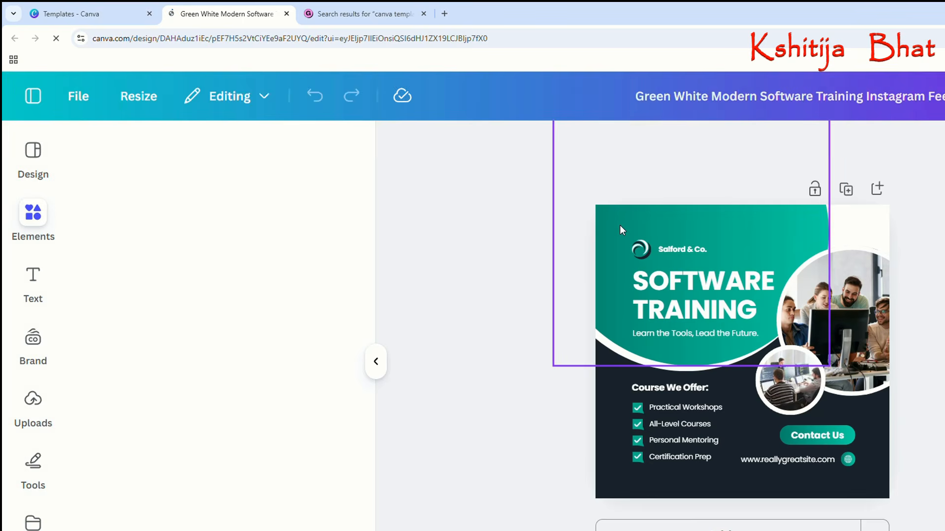
Recolour the large green shape behind the heading to yellow from the default solid colours.
left_click(612, 222)
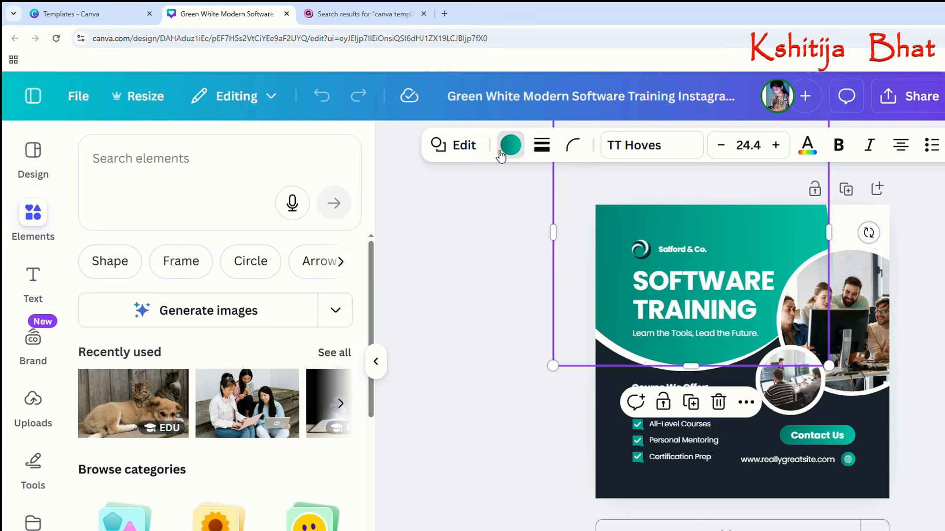
left_click(508, 148)
scroll(270, 358, "down", 3)
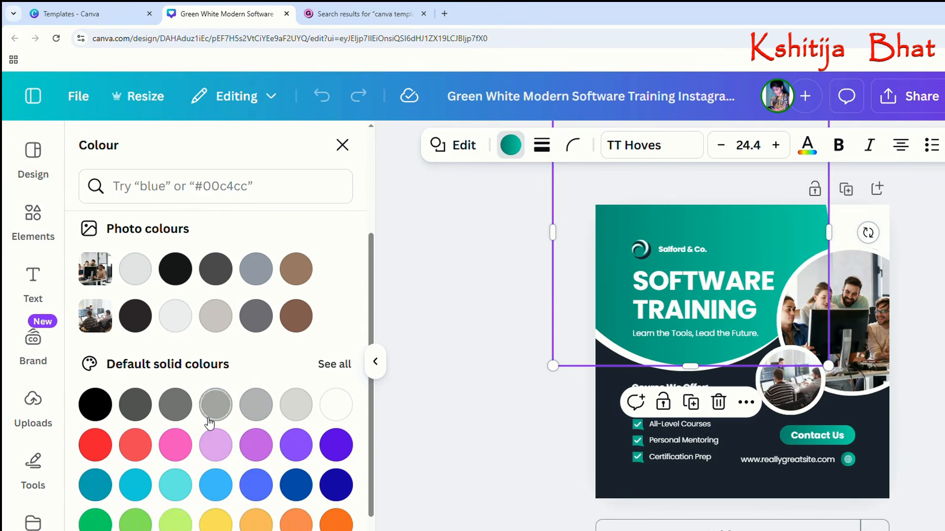
left_click(216, 520)
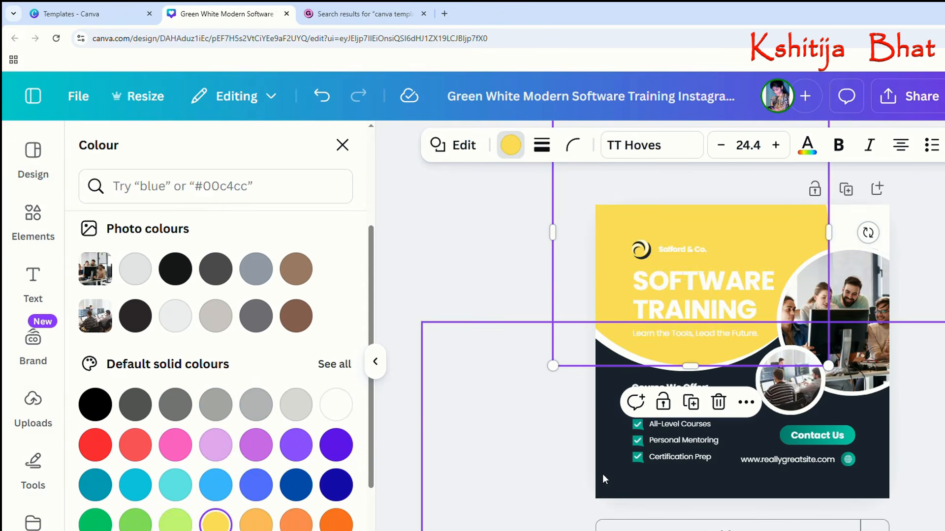
left_click(450, 443)
Set the SOFTWARE TRAINING heading's font to Libre Baskerville and reduce its size to 66.9.
left_click(642, 281)
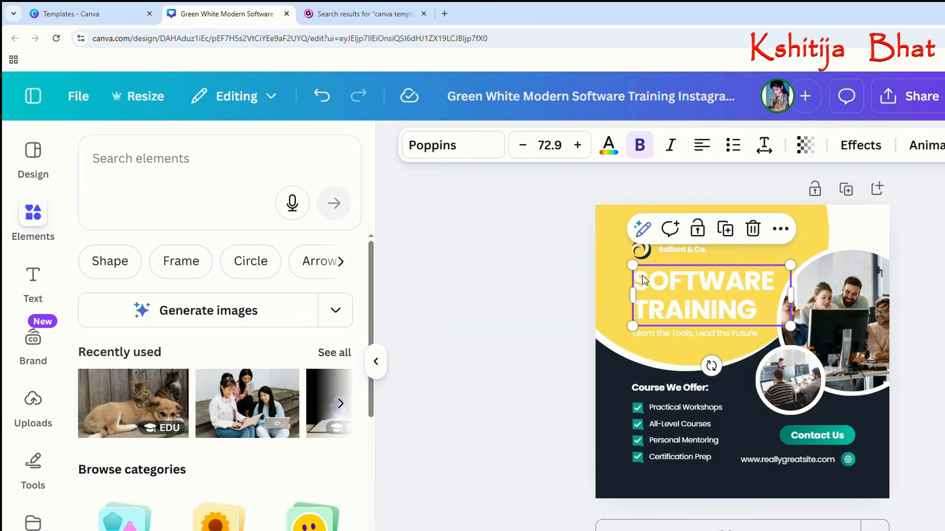
left_click(461, 157)
left_click(215, 344)
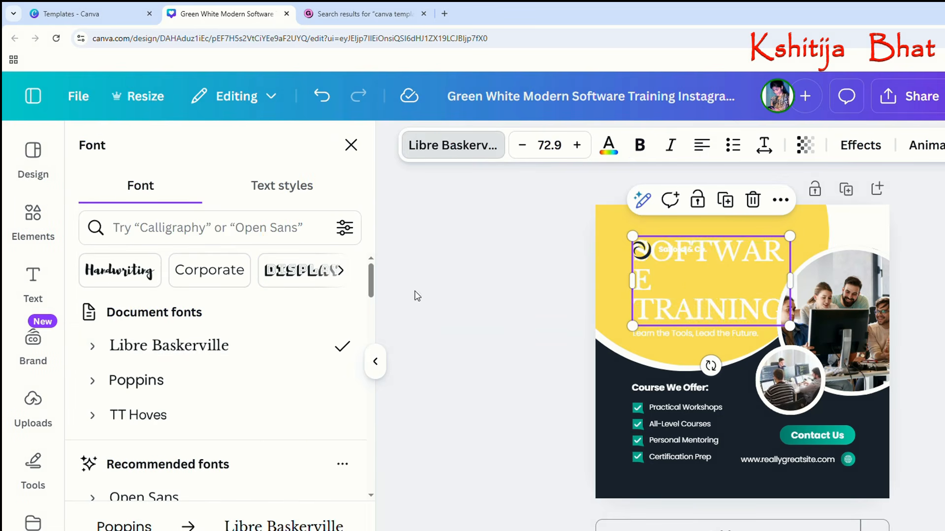
left_click(523, 145)
left_click(523, 145)
left_click(523, 145)
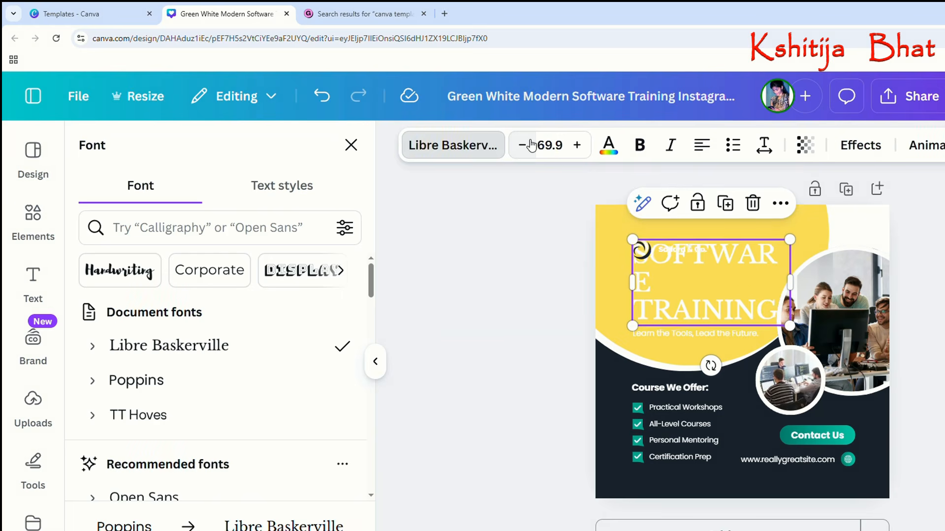
left_click(526, 145)
left_click(529, 145)
left_click(531, 145)
Change the SOFTWARE TRAINING heading's text colour to black.
left_click(608, 146)
left_click(135, 272)
left_click(498, 283)
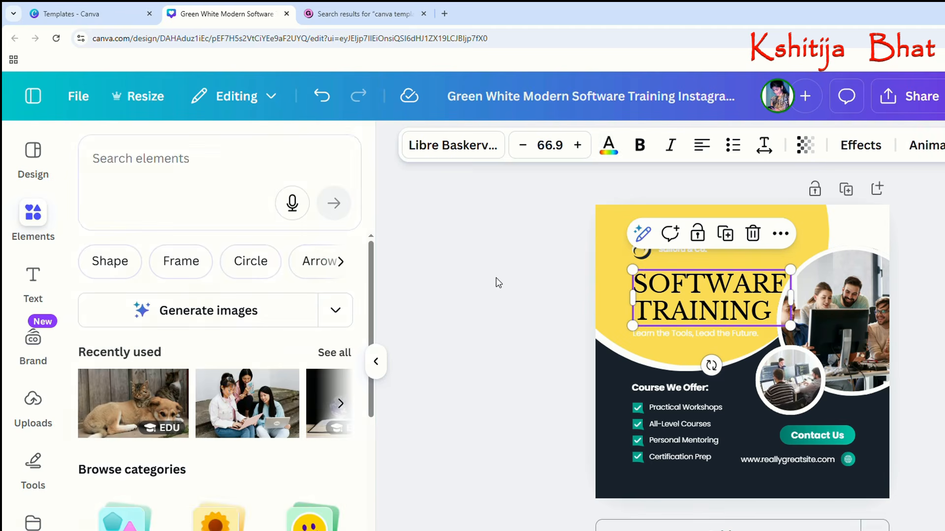
left_click(547, 299)
left_click(681, 410)
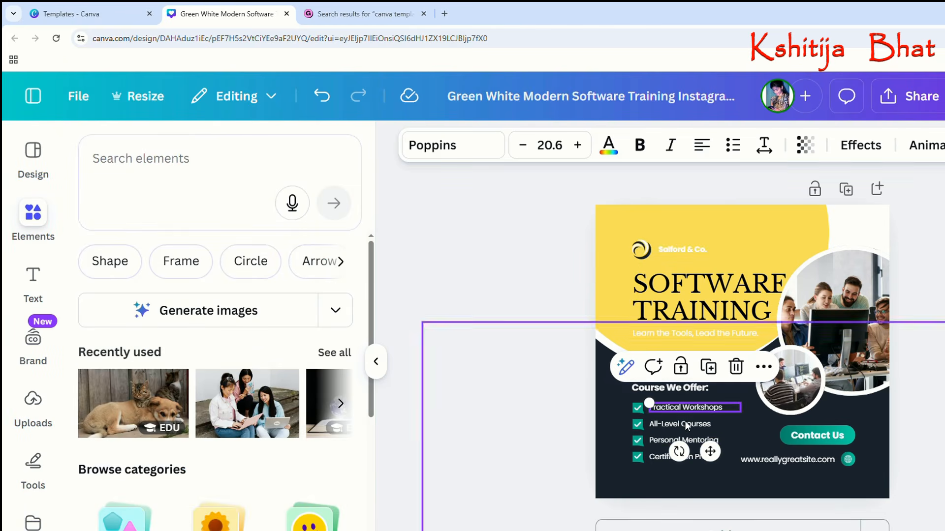
left_click(566, 396)
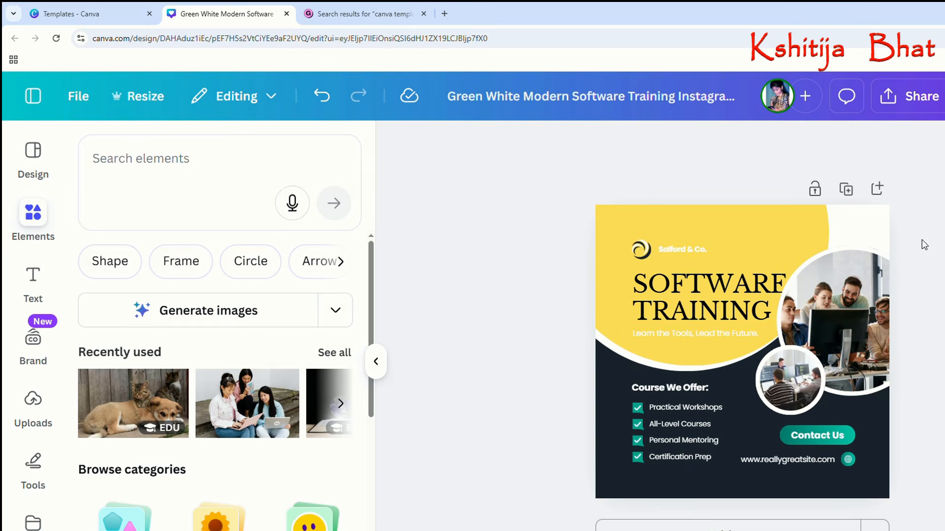
Search the elements for "meeting" and replace the large circular photo with the photo of suited men at a table.
left_click(849, 299)
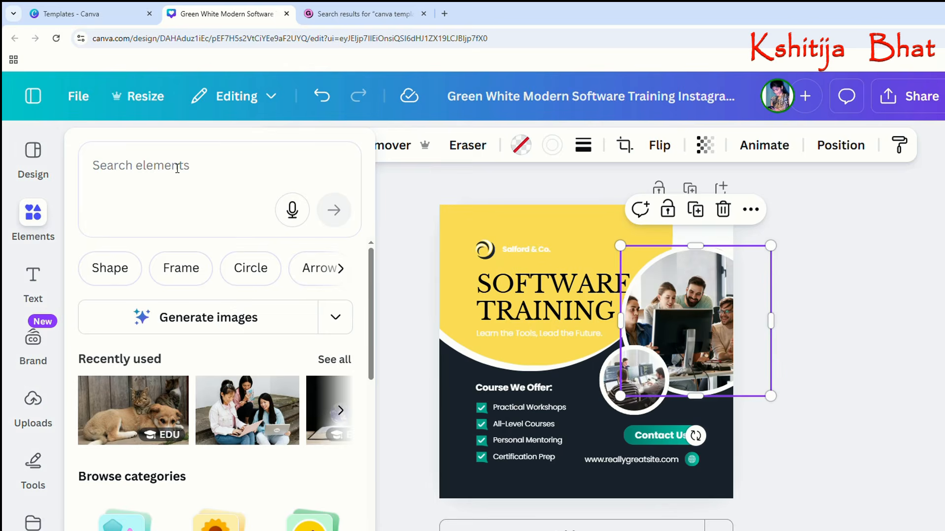
left_click(180, 168)
type("meeting")
key("Return")
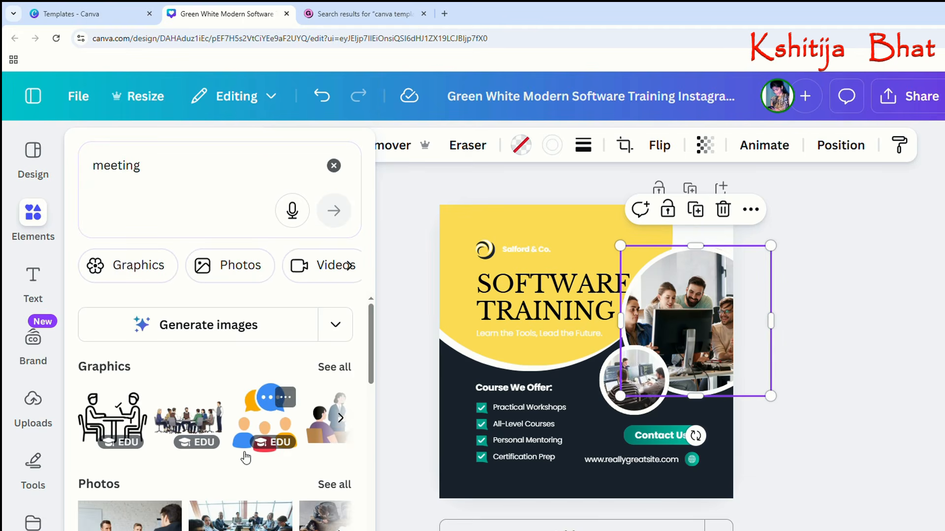
scroll(251, 455, "down", 3)
left_click_drag(130, 363, 637, 340)
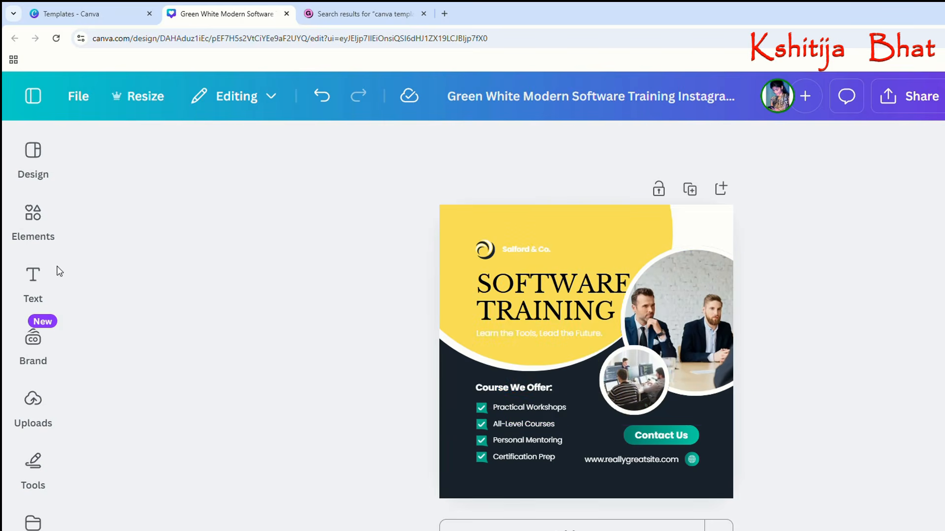
Replace the large circular photo with the "meeting" photo of a group around a conference table with a laptop.
left_click(33, 216)
left_click(240, 355)
left_click_drag(745, 374, 785, 352)
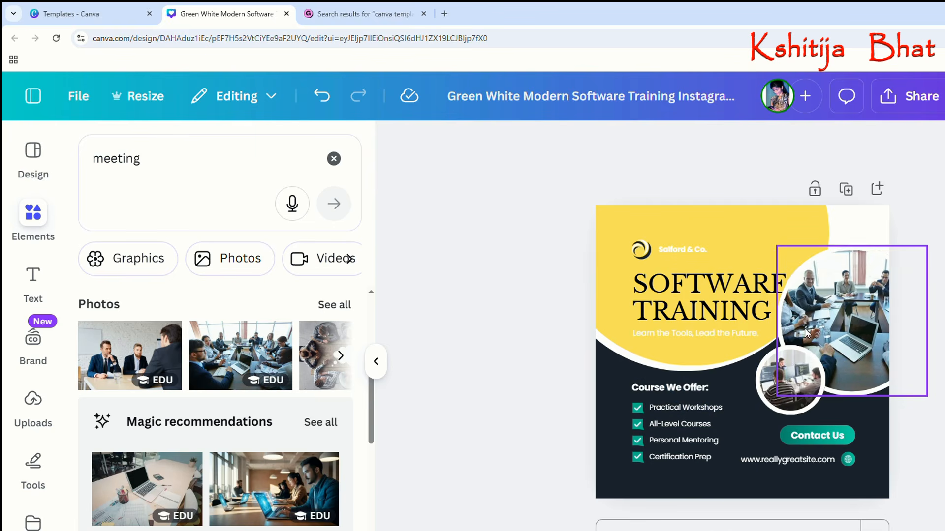
left_click_drag(811, 302, 797, 305)
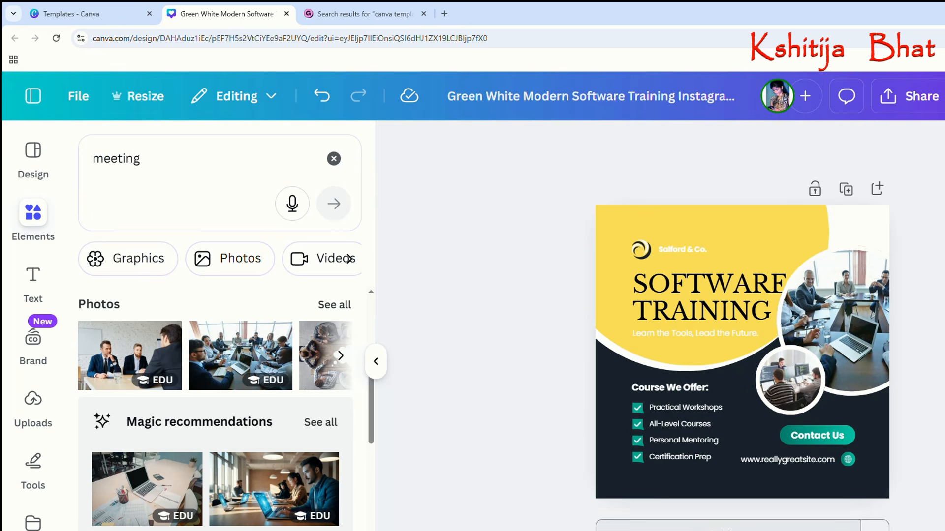
Add a blank second page to the design.
left_click(756, 526)
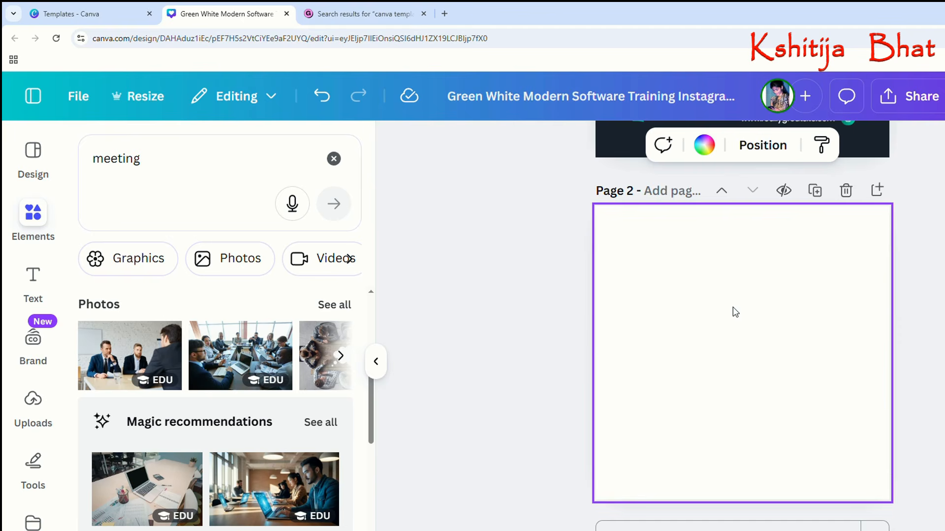
Clear the "meeting" search from the element library.
left_click(42, 174)
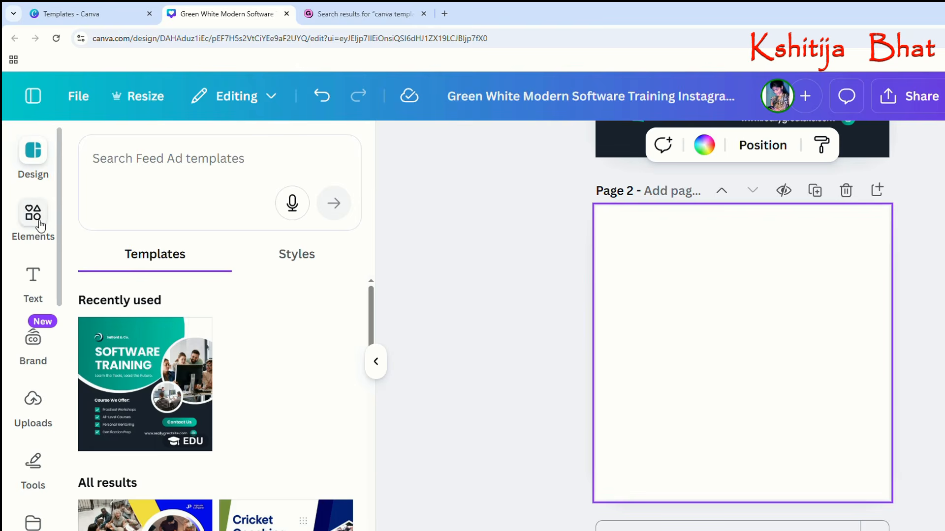
left_click(39, 226)
left_click(334, 160)
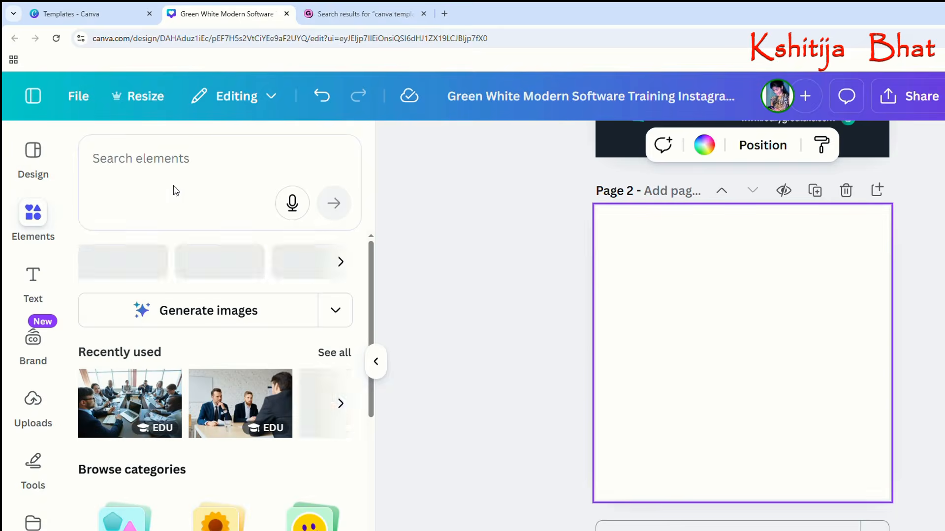
Switch to the Canva templates browser tab, close the Software Training template preview and open the Canva home page.
left_click(110, 11)
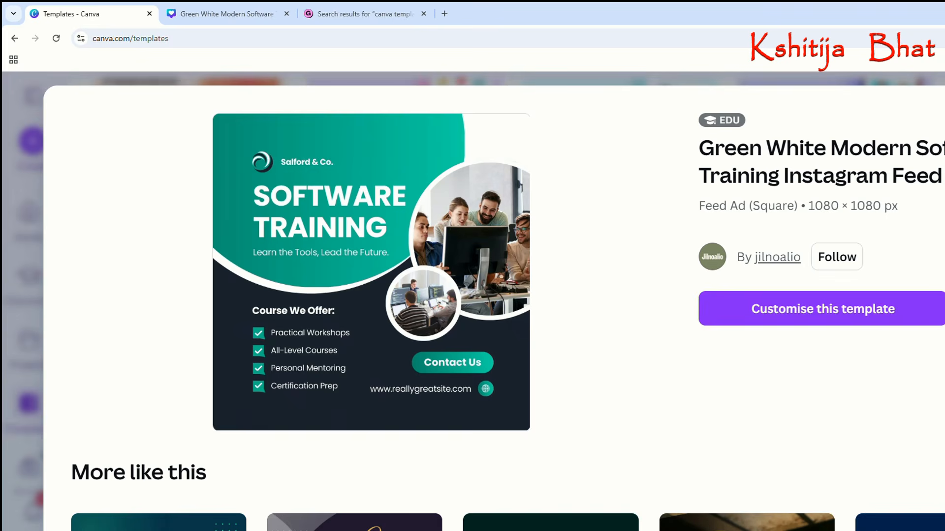
key("Escape")
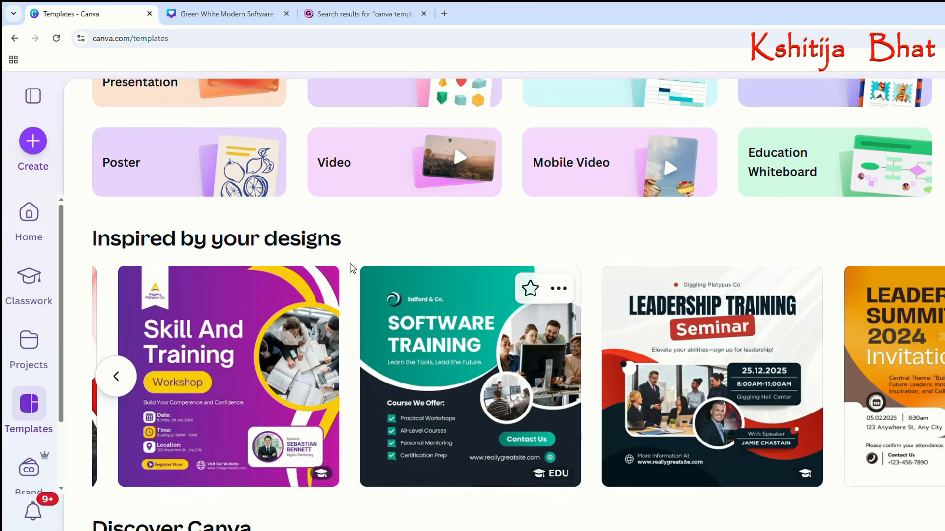
scroll(112, 250, "up", 3)
left_click(28, 229)
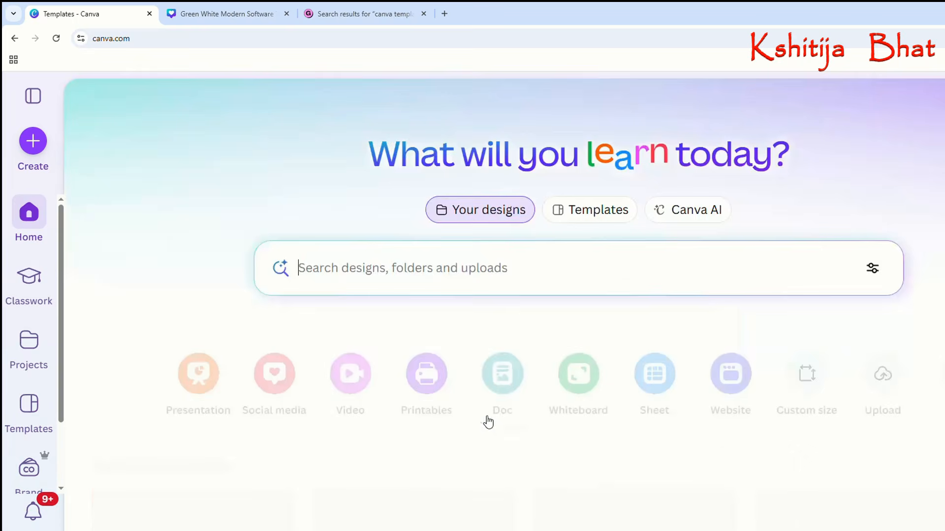
Look through the recent designs on the home page, from the newest down to the brochure and salon posts.
scroll(484, 419, "down", 3)
scroll(485, 422, "down", 3)
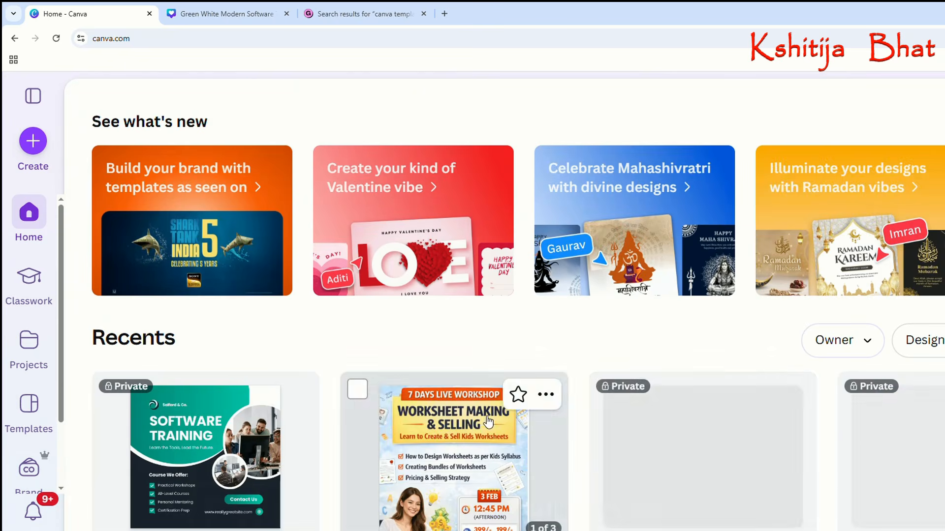
scroll(643, 433, "down", 2)
scroll(646, 432, "down", 9)
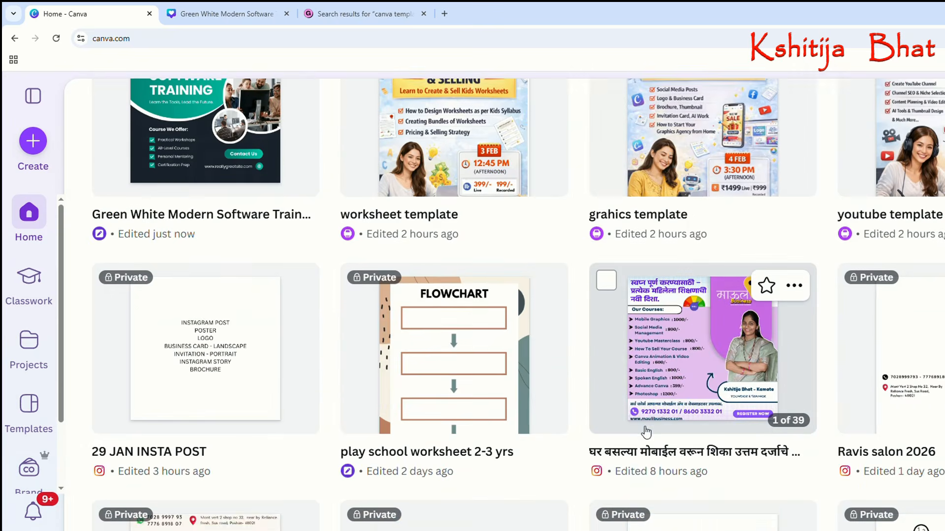
scroll(646, 433, "down", 2)
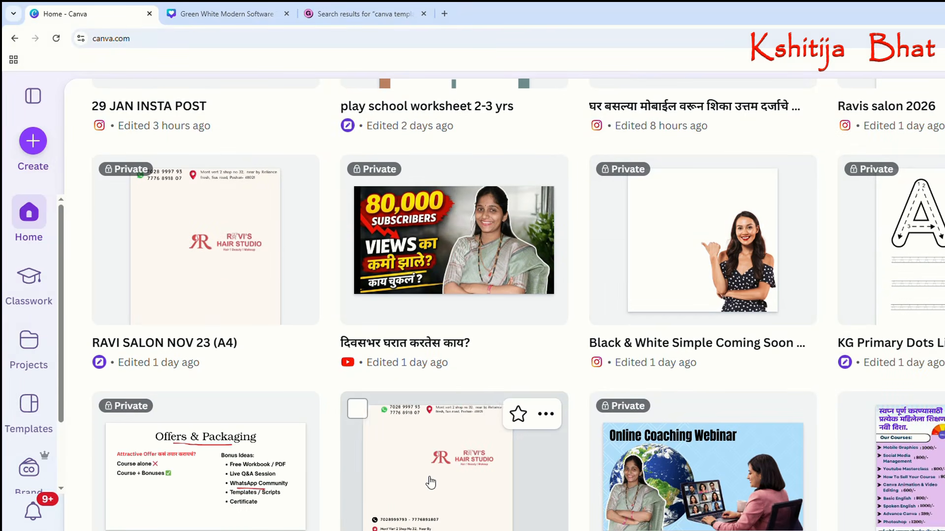
scroll(430, 482, "down", 1)
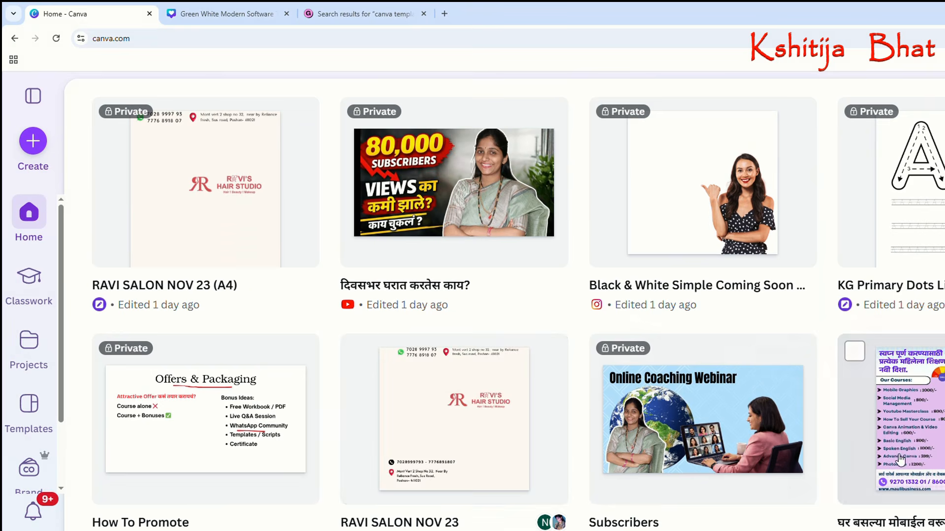
scroll(757, 457, "down", 1)
scroll(730, 443, "down", 1)
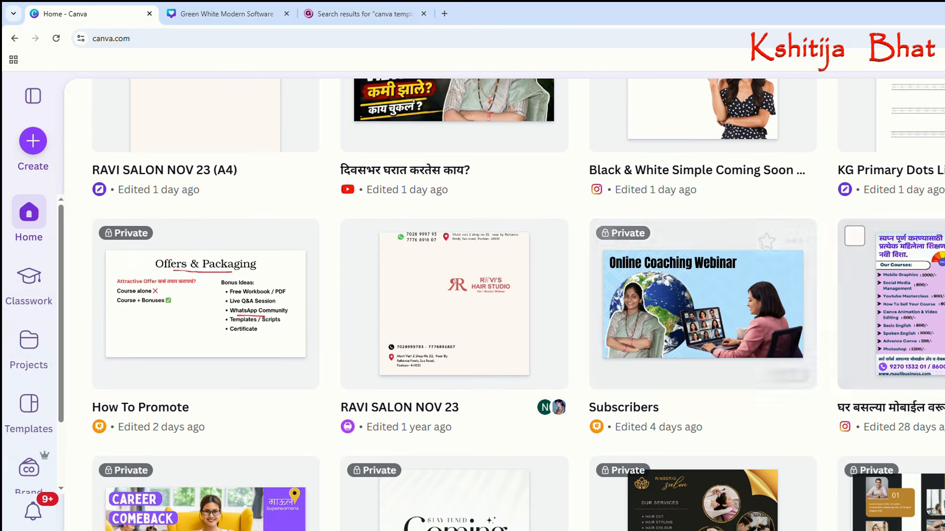
scroll(767, 438, "down", 1)
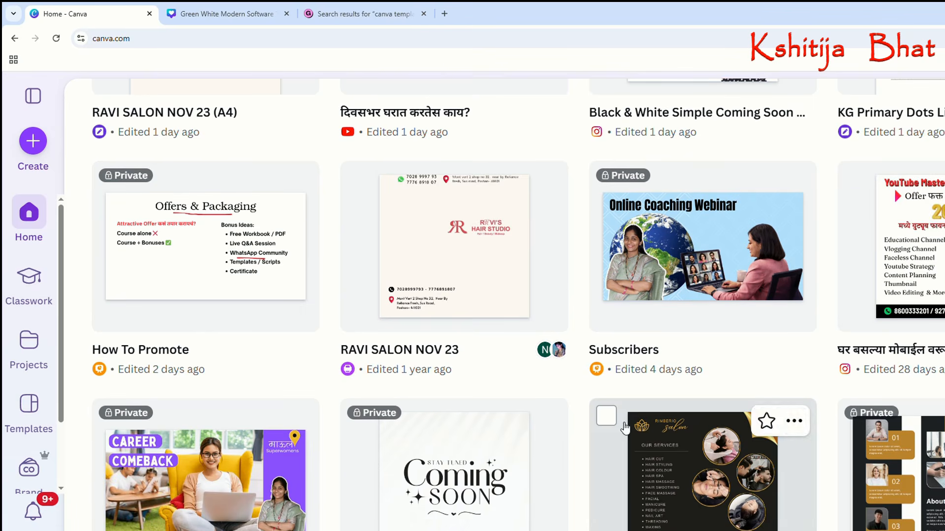
scroll(365, 392, "down", 1)
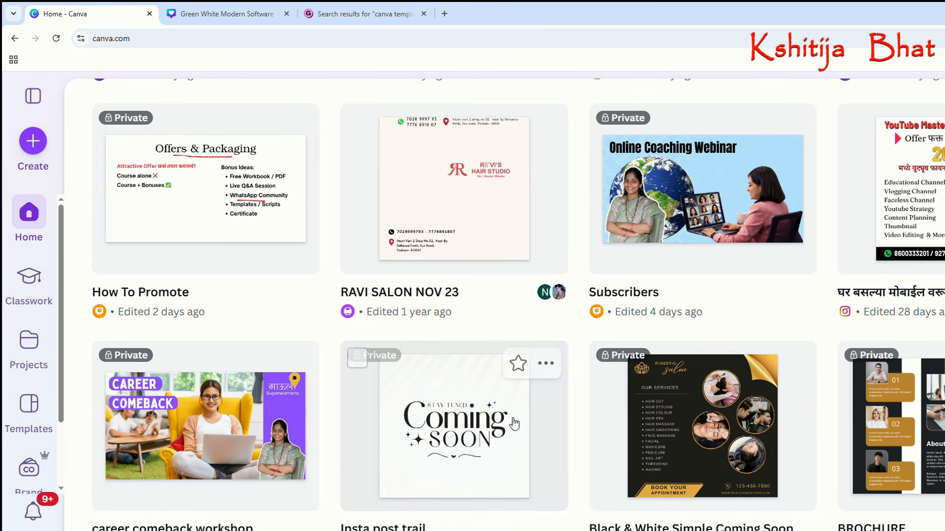
scroll(593, 412, "down", 2)
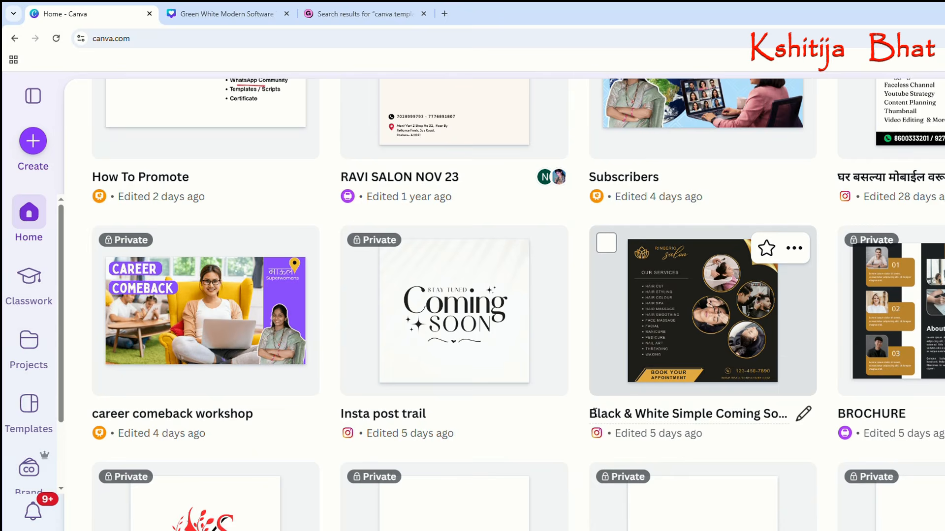
scroll(594, 413, "down", 2)
Open the RAVI SALON NOV 23 design in its own browser tab, then return to the home page's recent designs.
scroll(594, 412, "up", 5)
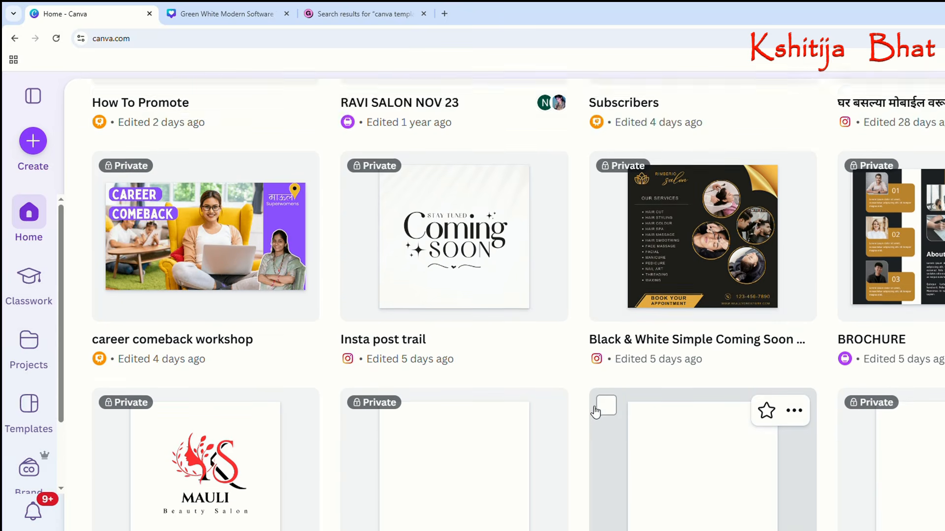
scroll(519, 317, "up", 3)
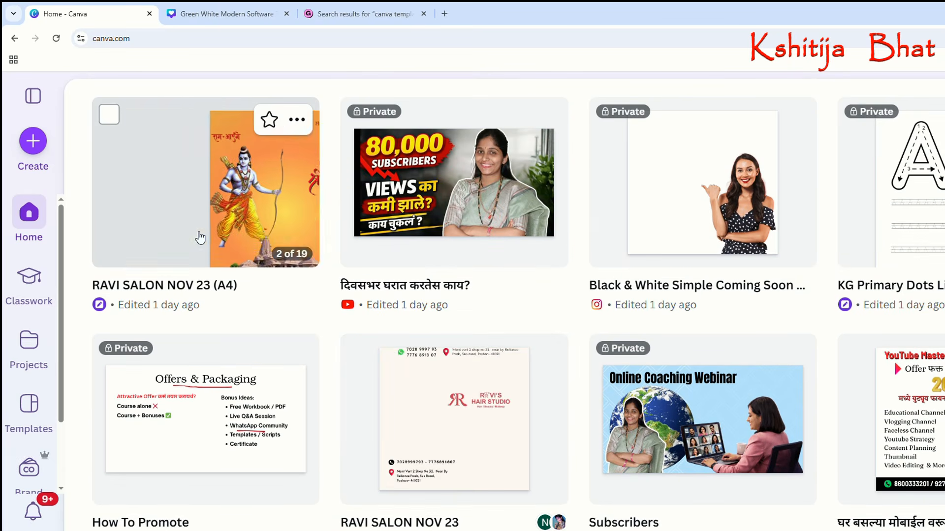
scroll(201, 237, "down", 1)
scroll(204, 236, "up", 1)
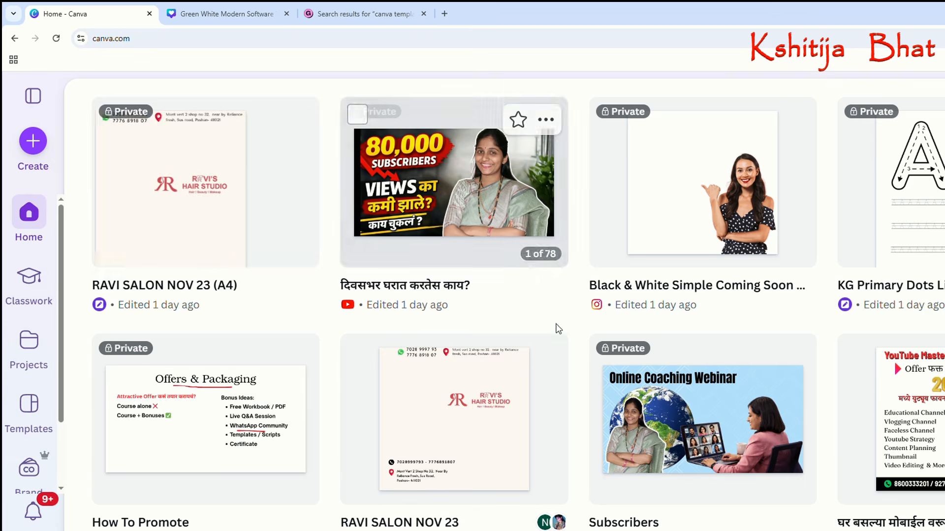
left_click(449, 439)
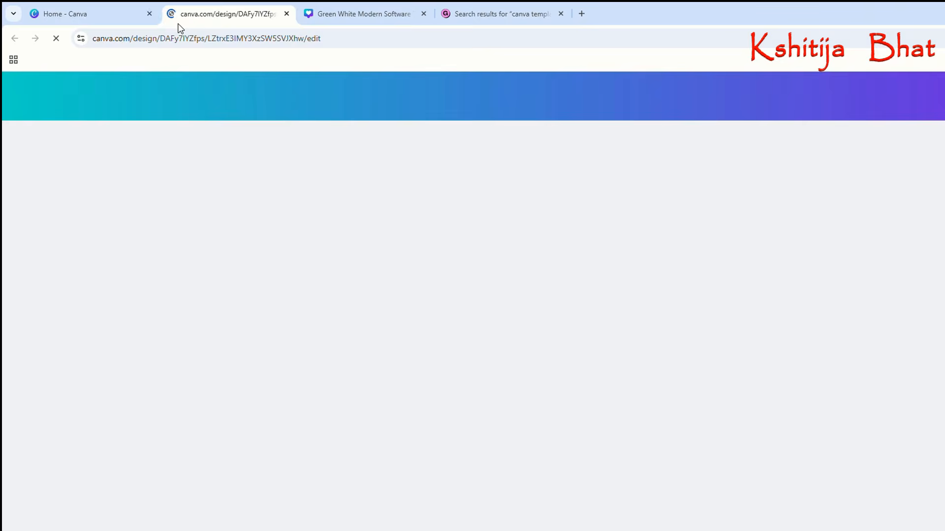
left_click(110, 14)
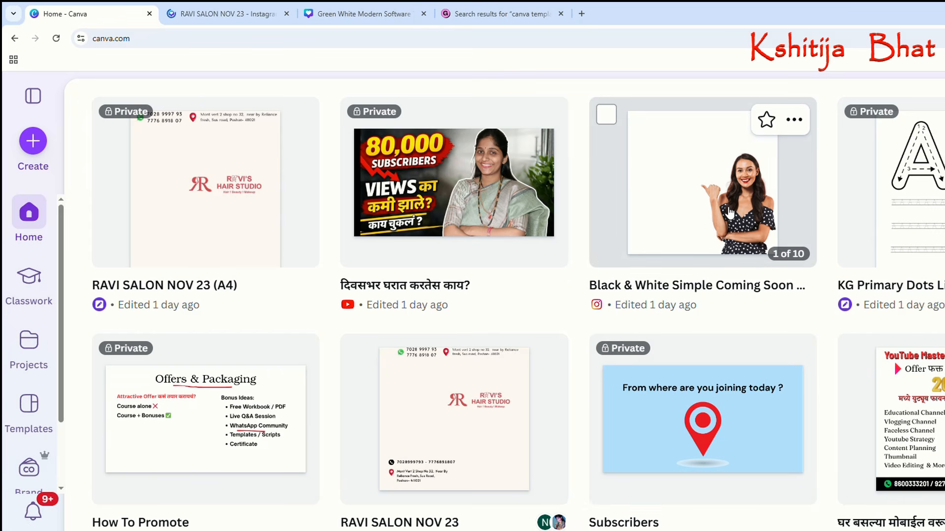
Examine the older recent designs, including worksheets, webinar posters and salon posts, for examples of multi-page template sets.
scroll(759, 275, "down", 8)
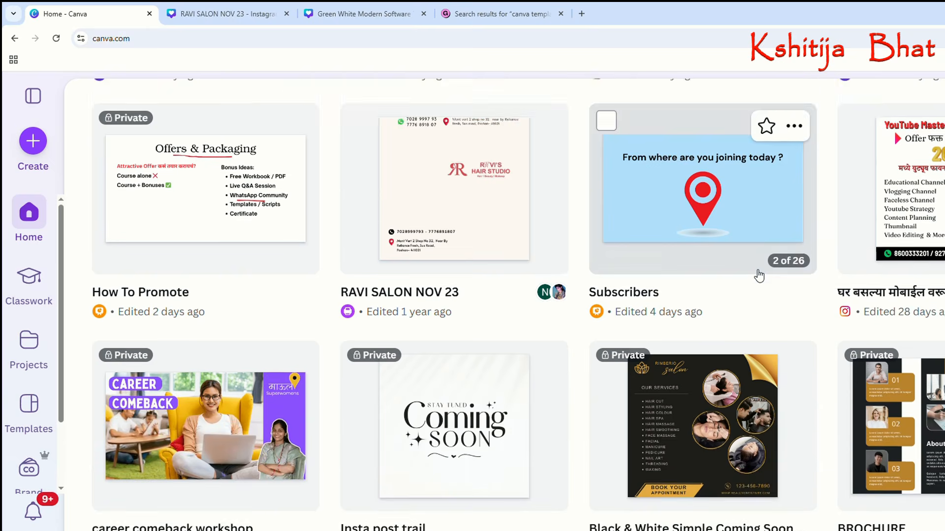
scroll(759, 274, "down", 3)
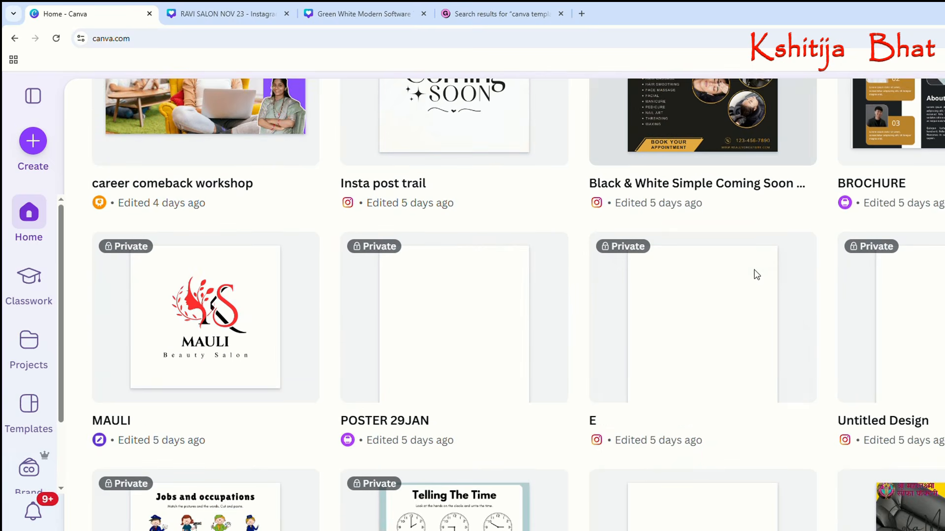
scroll(759, 274, "up", 3)
scroll(759, 275, "up", 8)
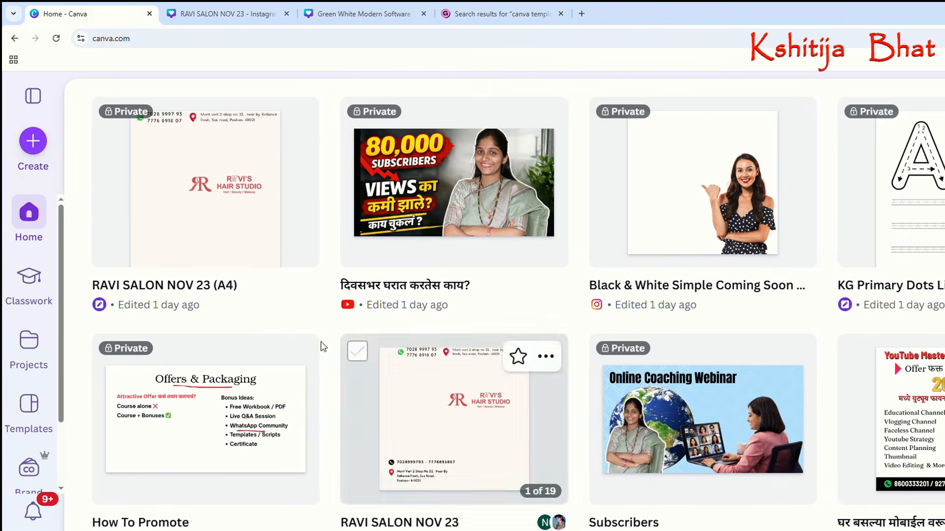
scroll(561, 336, "down", 7)
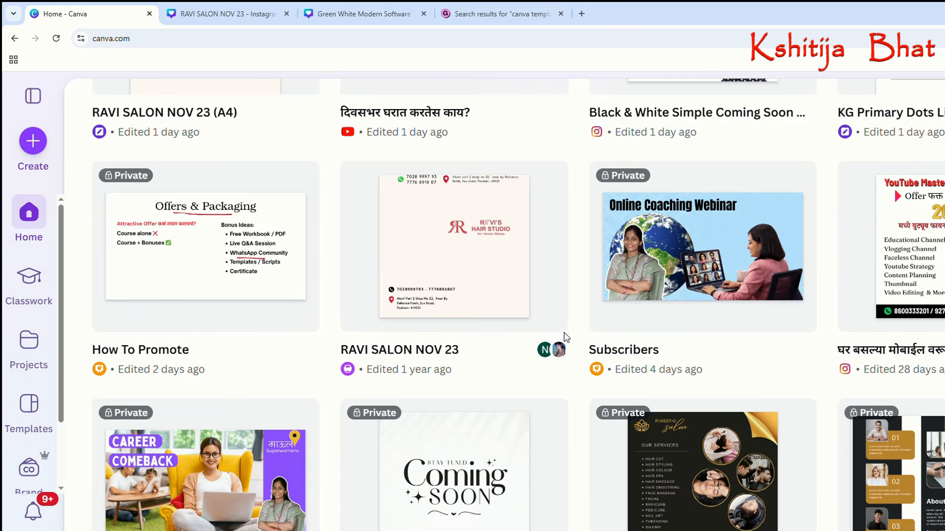
scroll(568, 338, "down", 2)
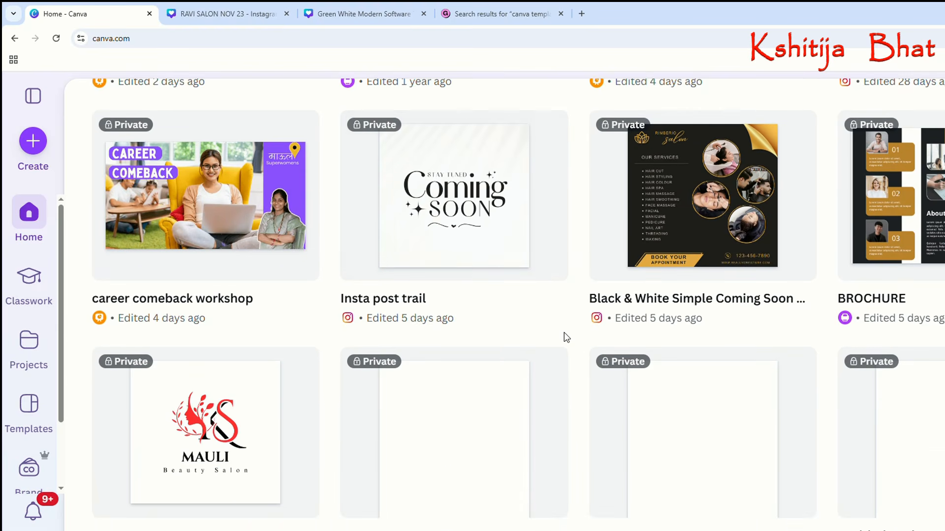
scroll(565, 337, "down", 7)
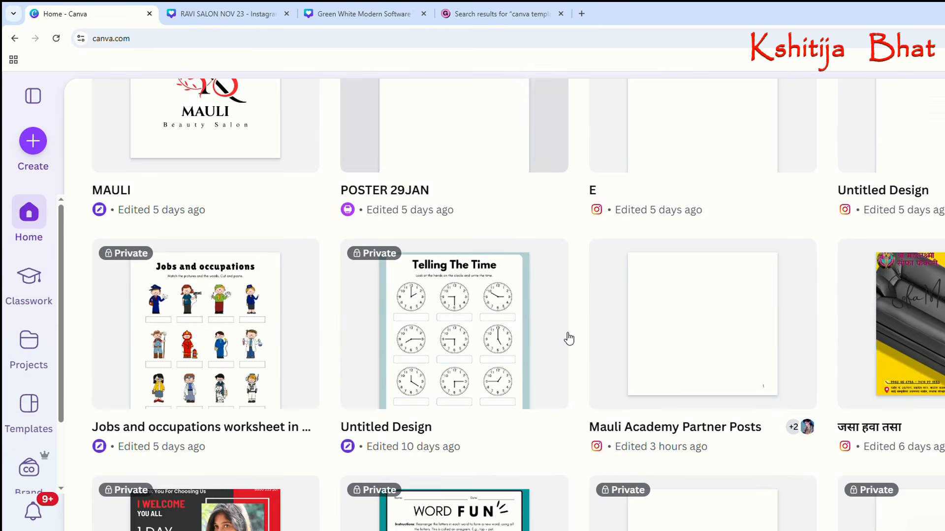
scroll(569, 338, "down", 2)
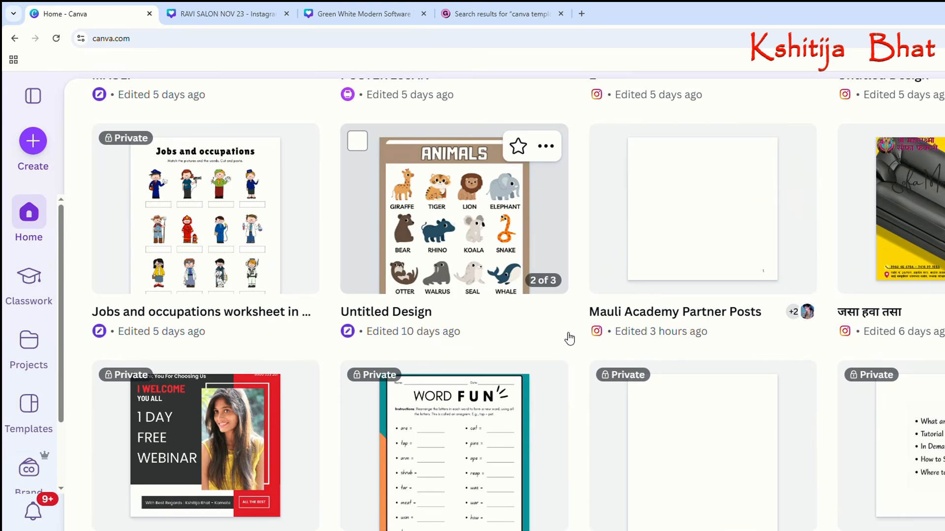
scroll(569, 338, "down", 4)
scroll(569, 339, "down", 4)
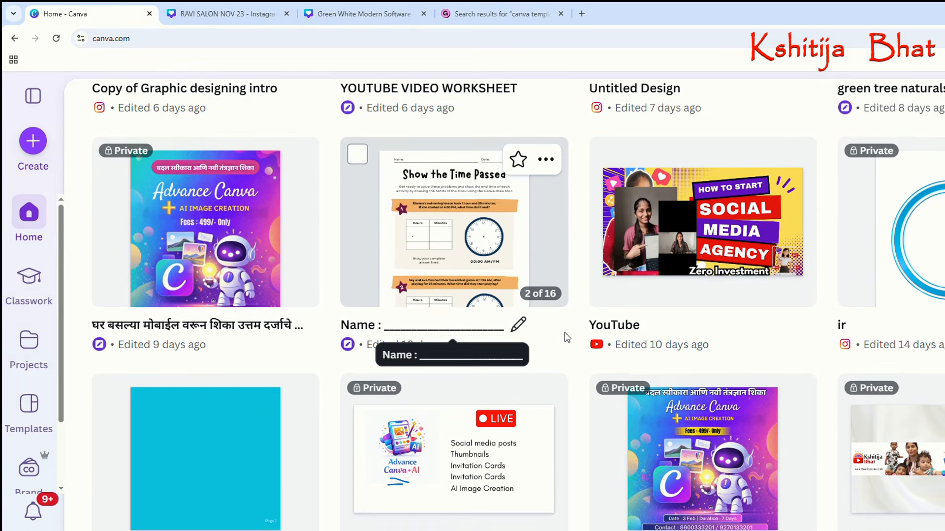
scroll(567, 337, "up", 4)
scroll(570, 338, "up", 12)
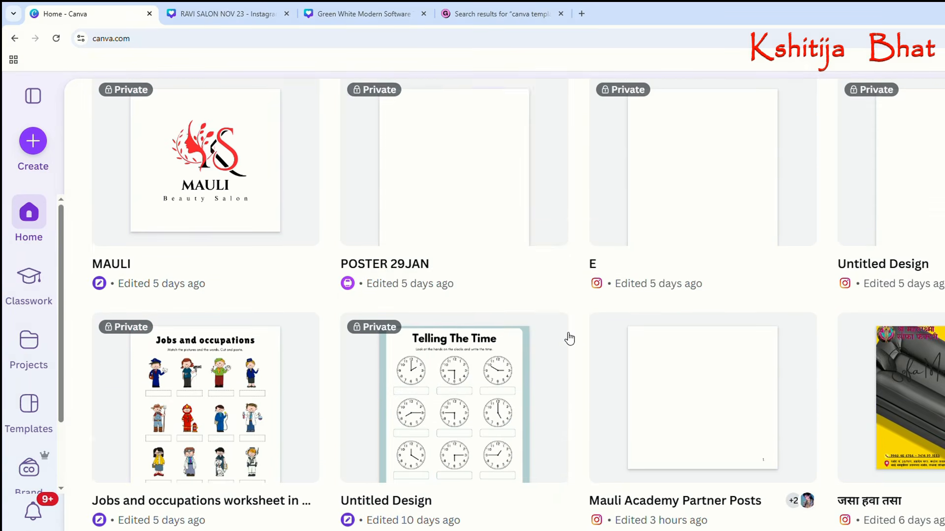
scroll(567, 334, "up", 2)
scroll(565, 333, "down", 2)
scroll(565, 333, "up", 4)
scroll(565, 334, "down", 5)
scroll(566, 334, "down", 16)
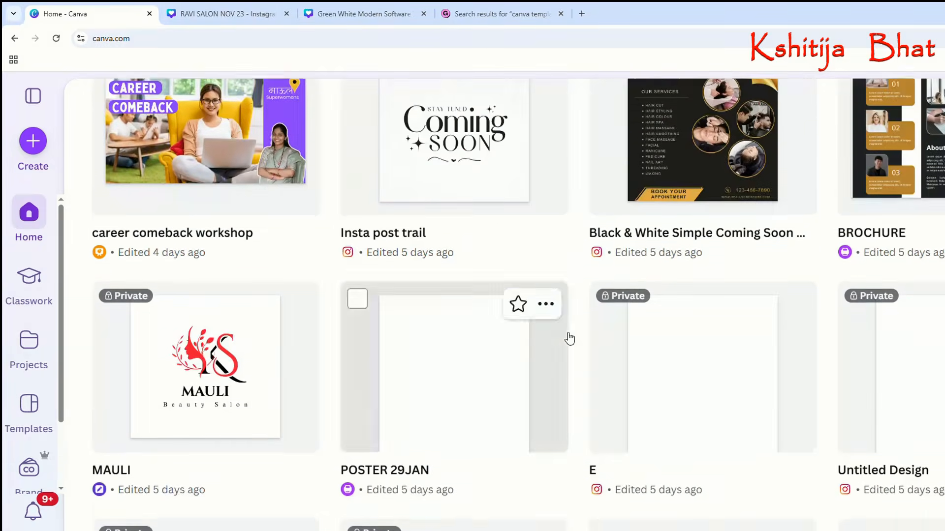
scroll(569, 338, "down", 8)
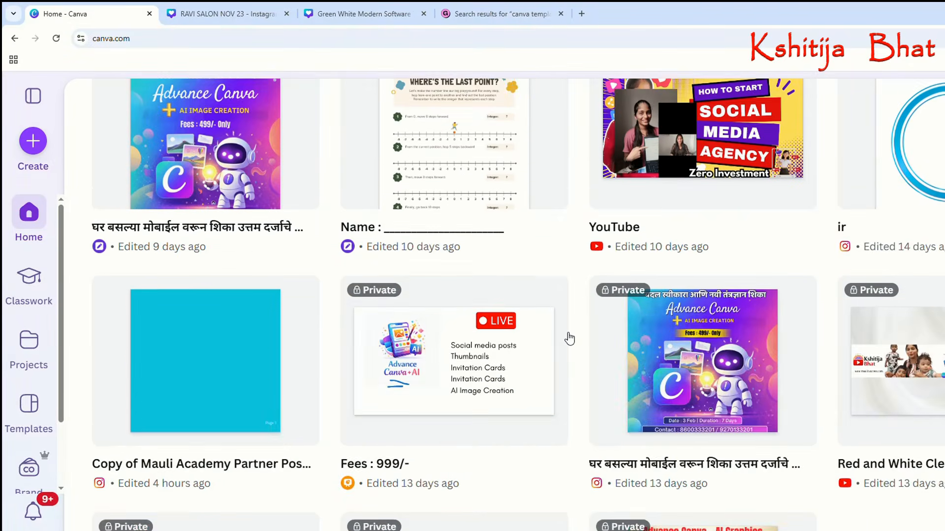
scroll(570, 339, "down", 2)
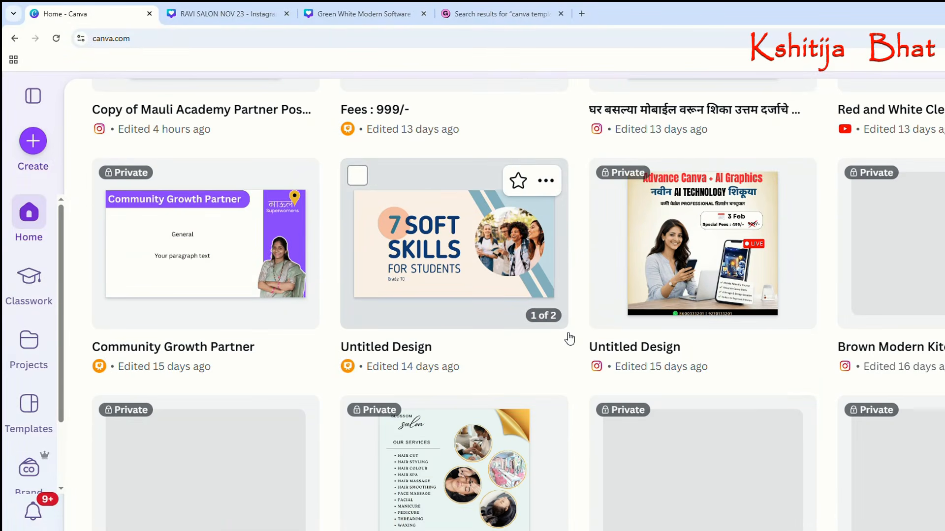
scroll(569, 338, "down", 3)
scroll(570, 339, "down", 5)
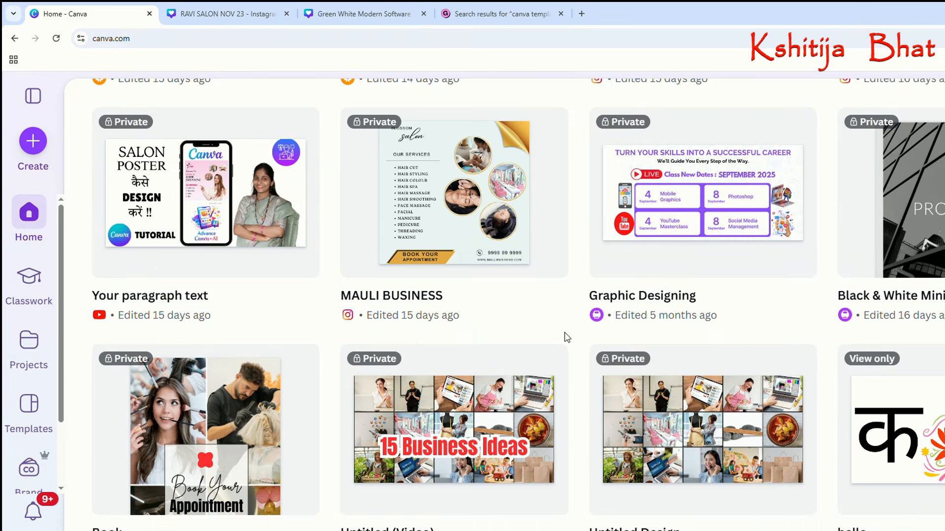
scroll(569, 339, "down", 5)
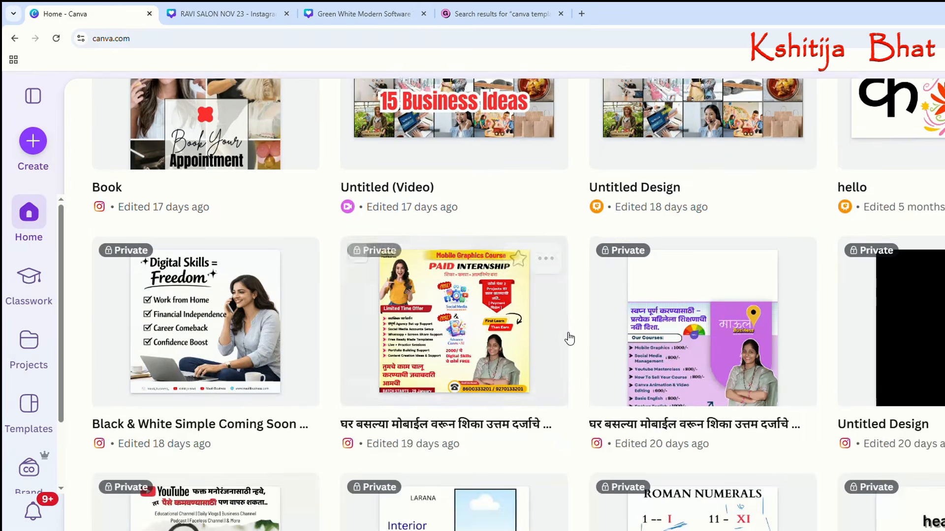
Open the "Insta posts for practice" design and view its first two pages.
scroll(569, 338, "down", 2)
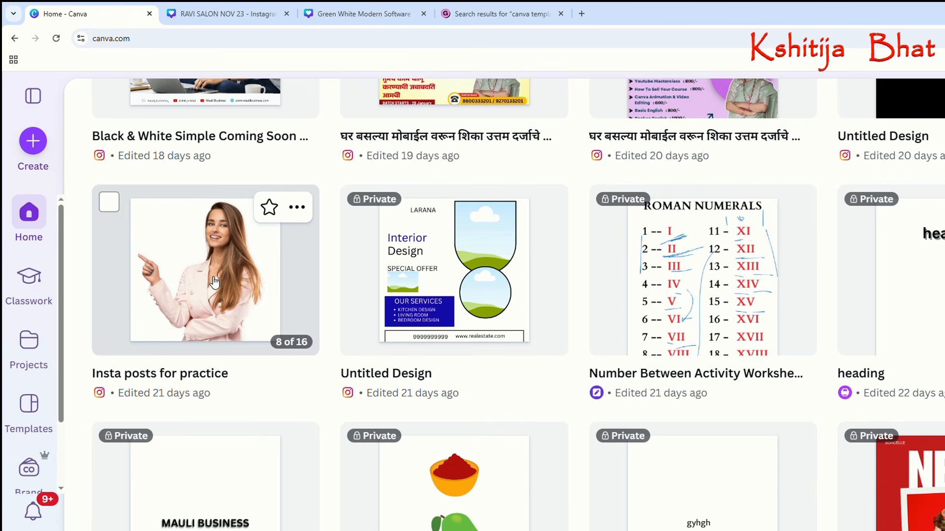
left_click(203, 278)
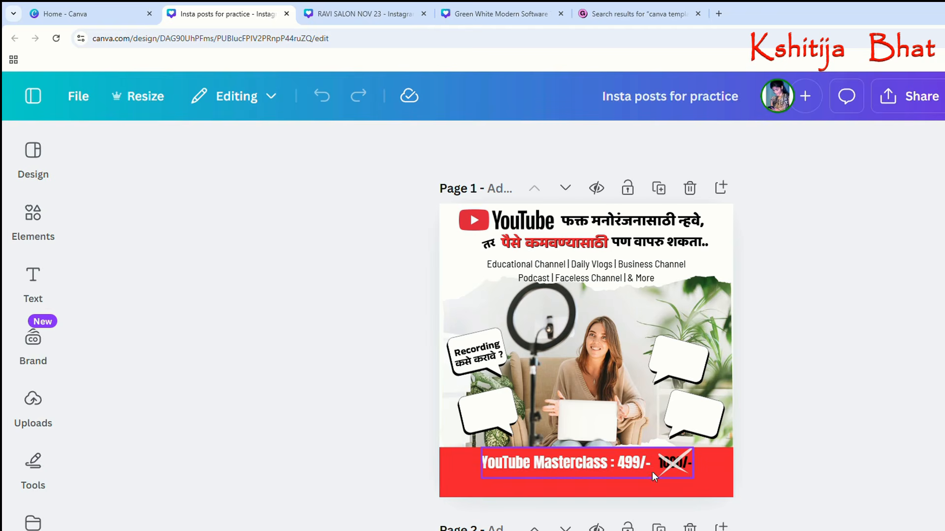
scroll(674, 471, "down", 8)
scroll(675, 471, "up", 1)
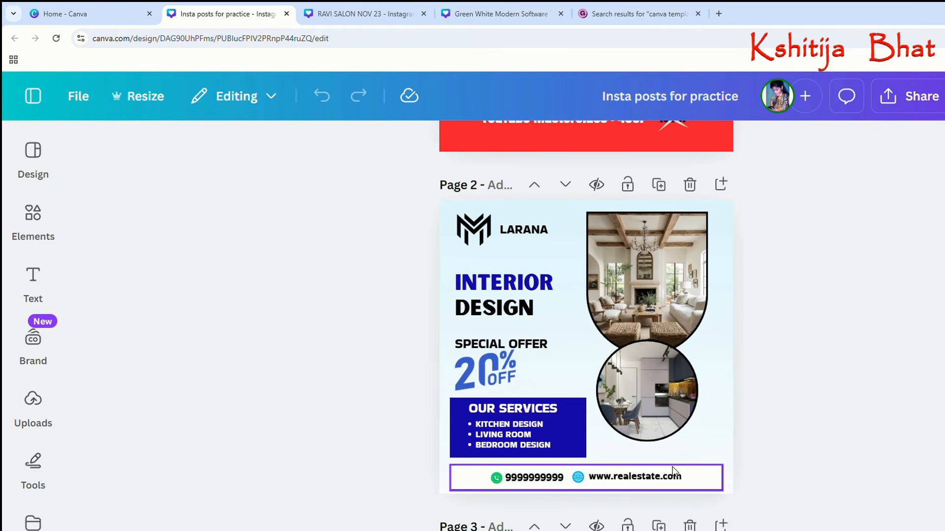
Copy the salon background photo from page 4 of "Insta posts for practice" onto the blank page 2 of the Green White Modern Software Training design.
scroll(841, 366, "down", 1)
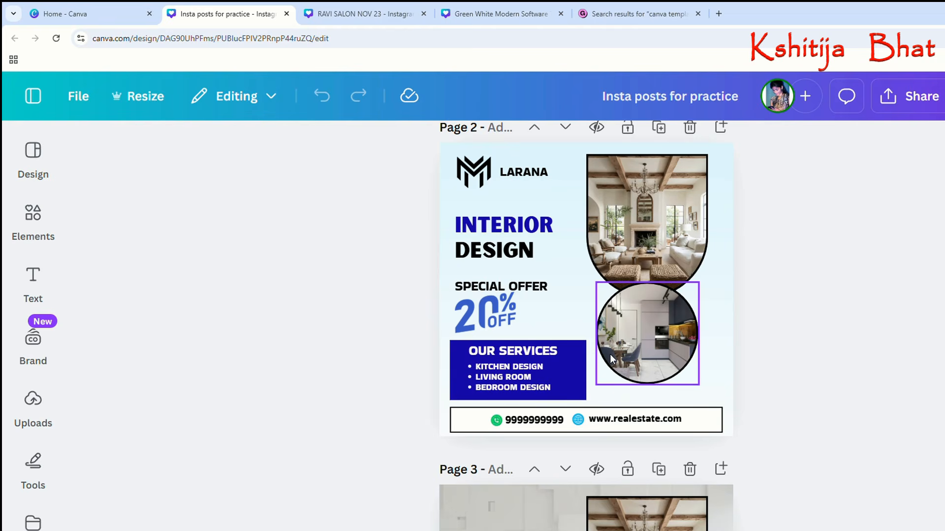
scroll(612, 359, "down", 2)
scroll(612, 359, "down", 2)
scroll(707, 382, "down", 6)
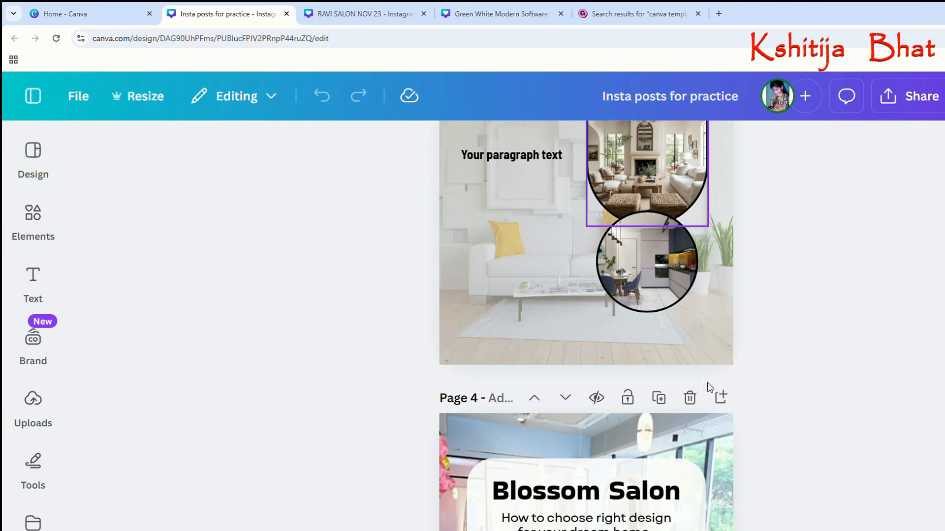
scroll(709, 386, "down", 1)
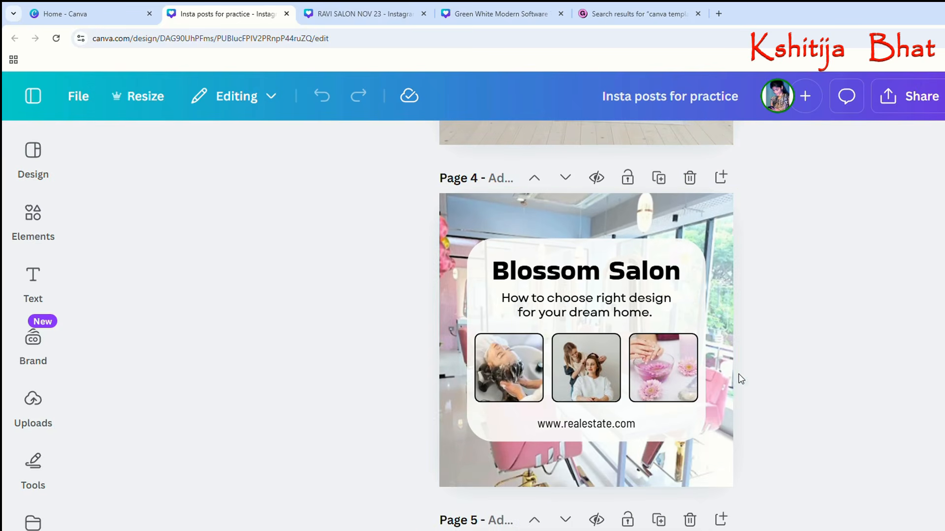
left_click_drag(416, 210, 770, 496)
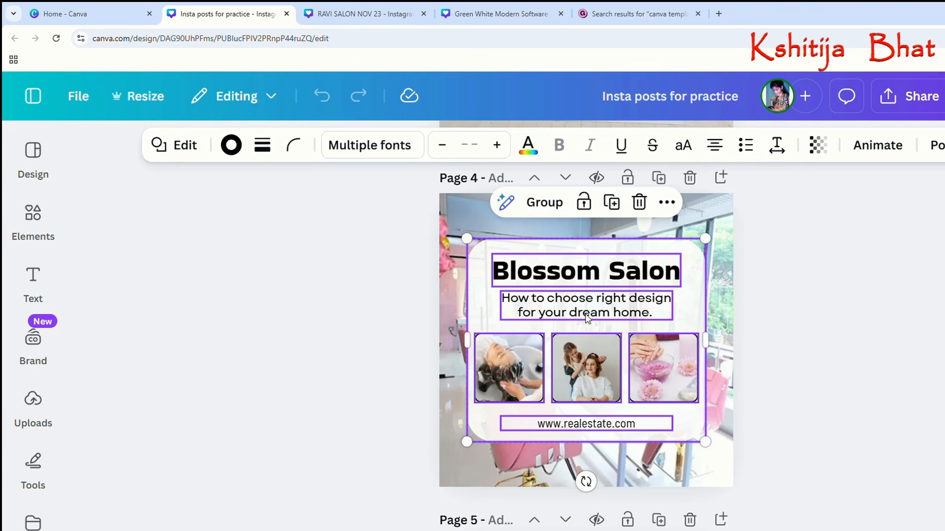
left_click(448, 319)
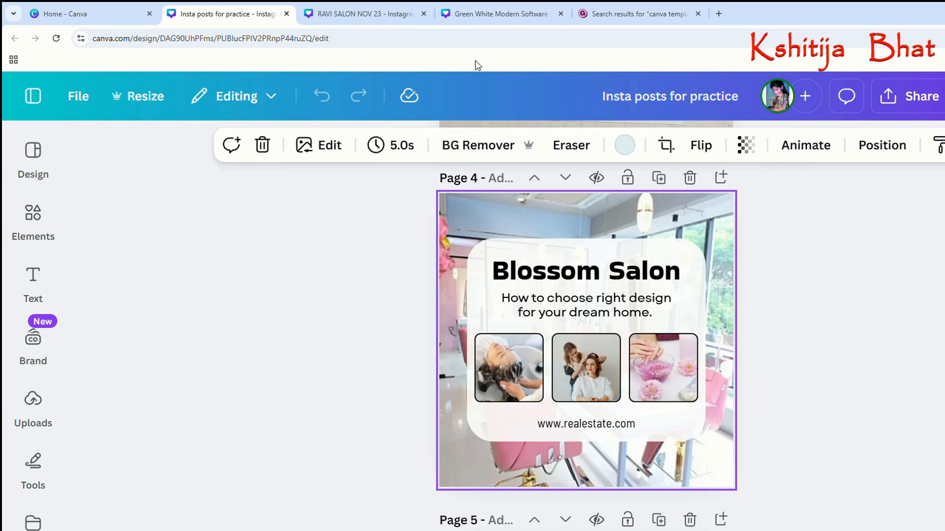
left_click(470, 13)
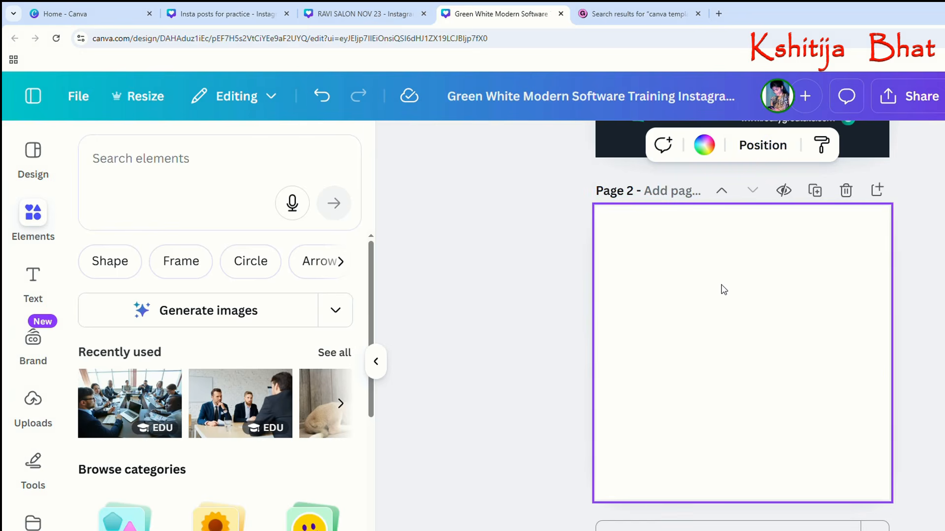
key("ctrl+v")
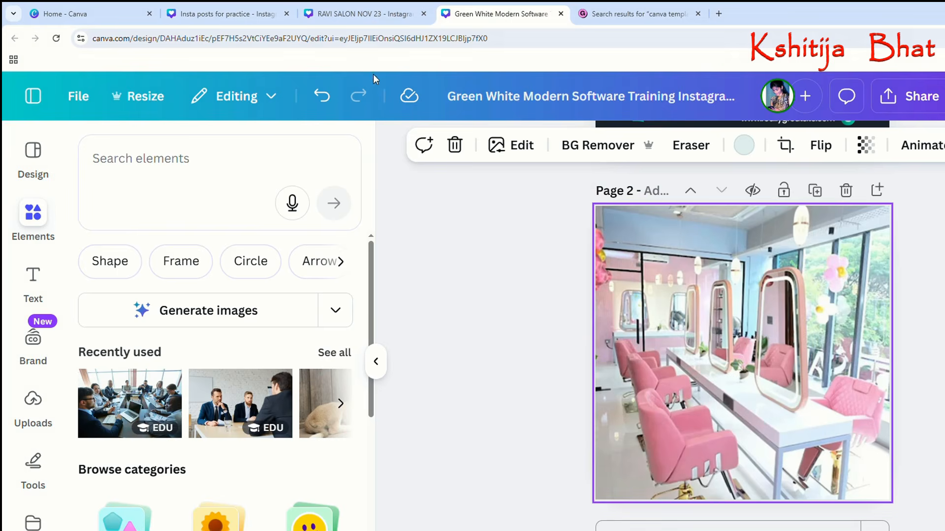
Copy the Blossom Salon card with its texts and three photos from the practice design onto page 2 of the Software Training design.
left_click(284, 10)
left_click_drag(407, 215, 741, 462)
right_click(609, 340)
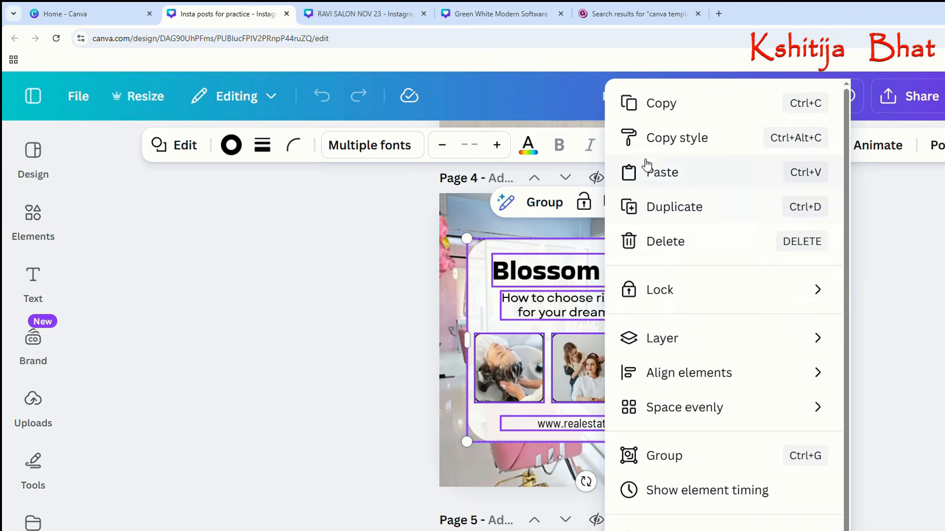
left_click(647, 113)
left_click(497, 14)
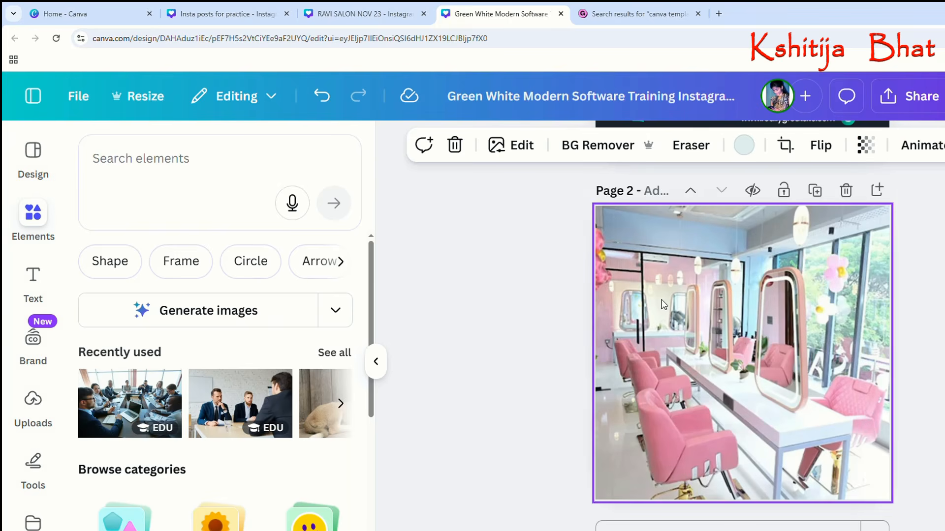
key("ctrl+v")
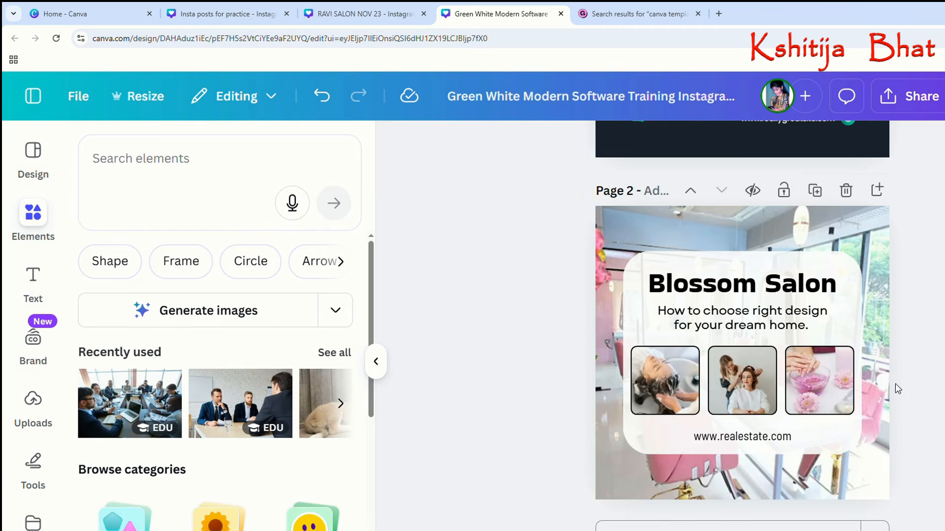
left_click(772, 437)
left_click(772, 438)
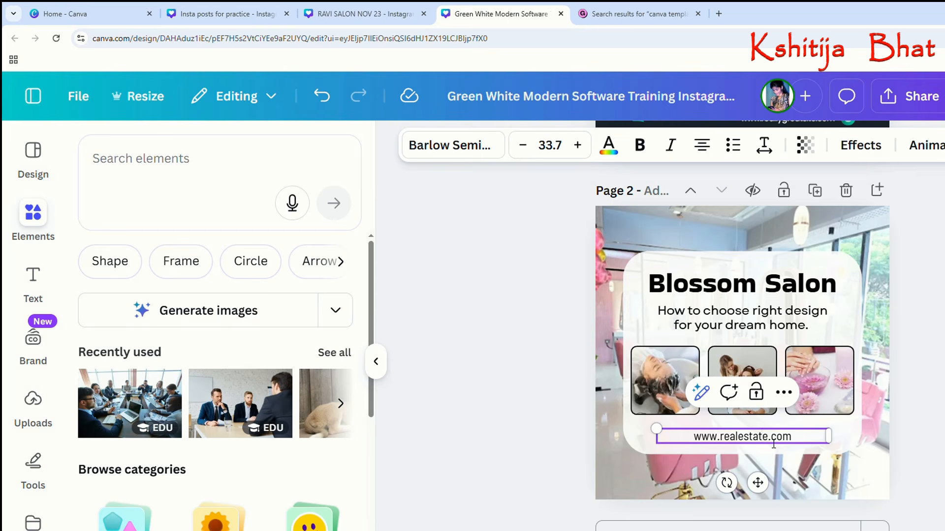
key("BackSpace")
key("BackSpace")
key("BackSpace")
key("BackSpace")
key("BackSpace")
key("BackSpace")
key("BackSpace")
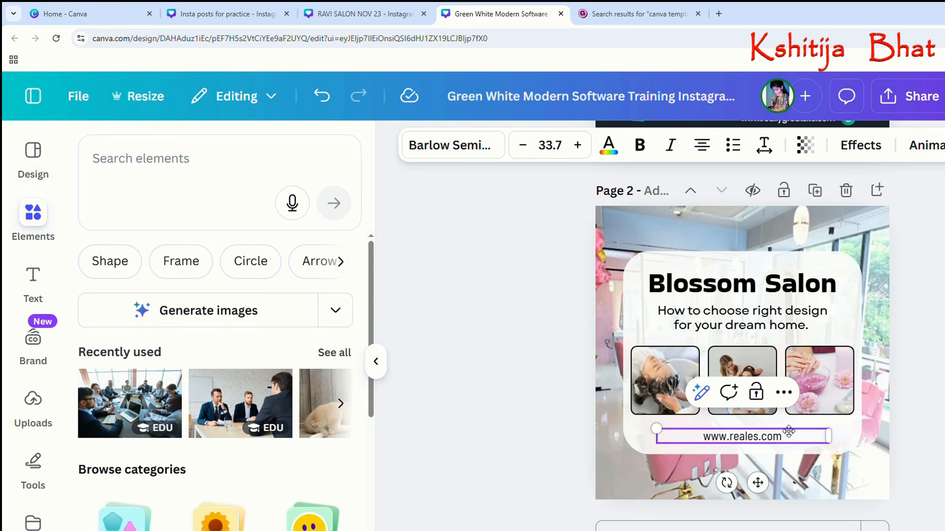
key("BackSpace")
key("BackSpace")
key("BackSpace")
type("blossom")
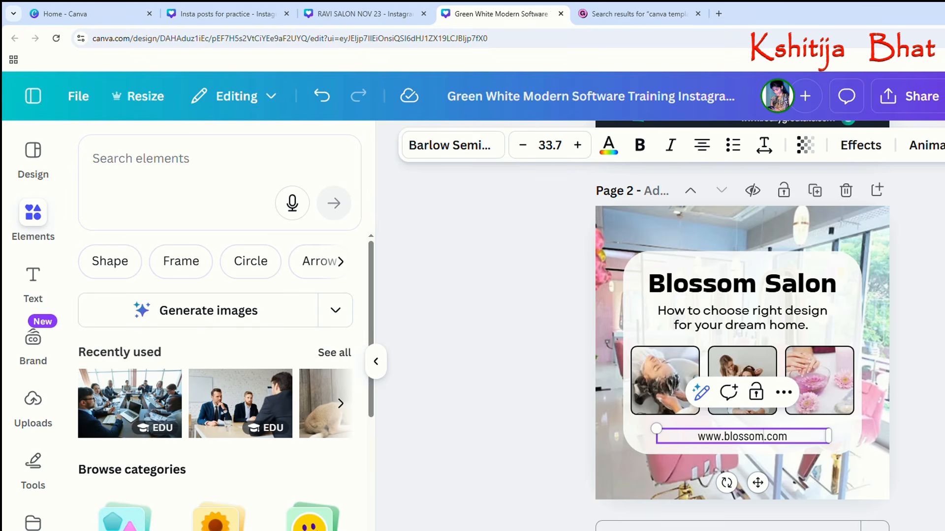
left_click(893, 345)
Set the font of the tagline under the Blossom Salon heading to TT Hoves.
left_click(787, 325)
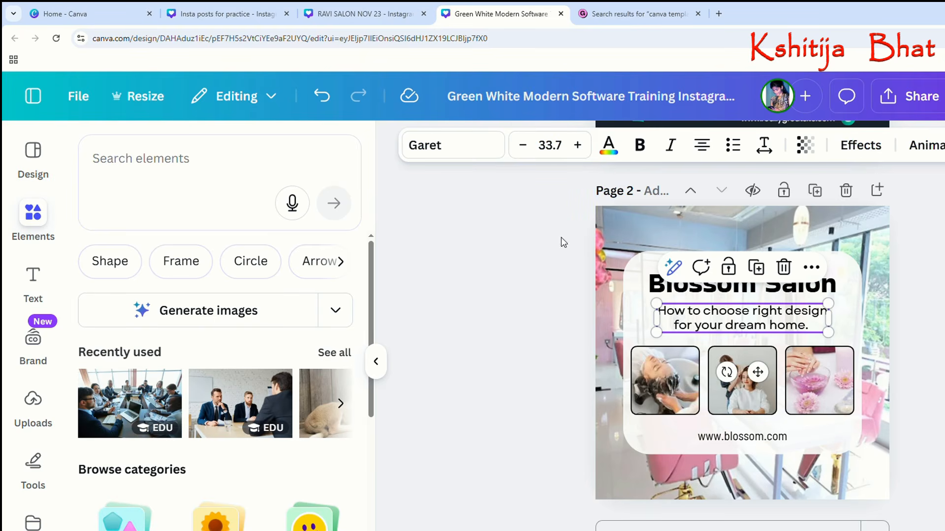
left_click(458, 147)
left_click(191, 514)
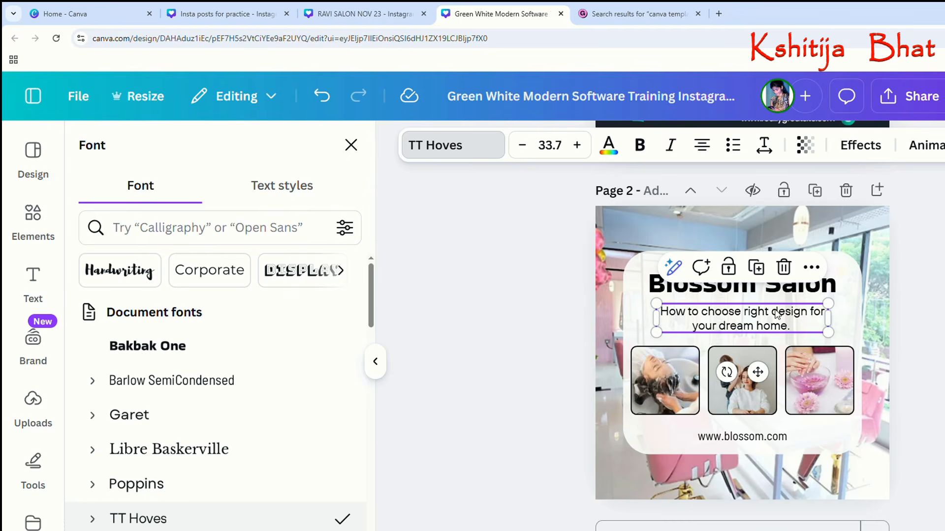
left_click(916, 312)
left_click(875, 315)
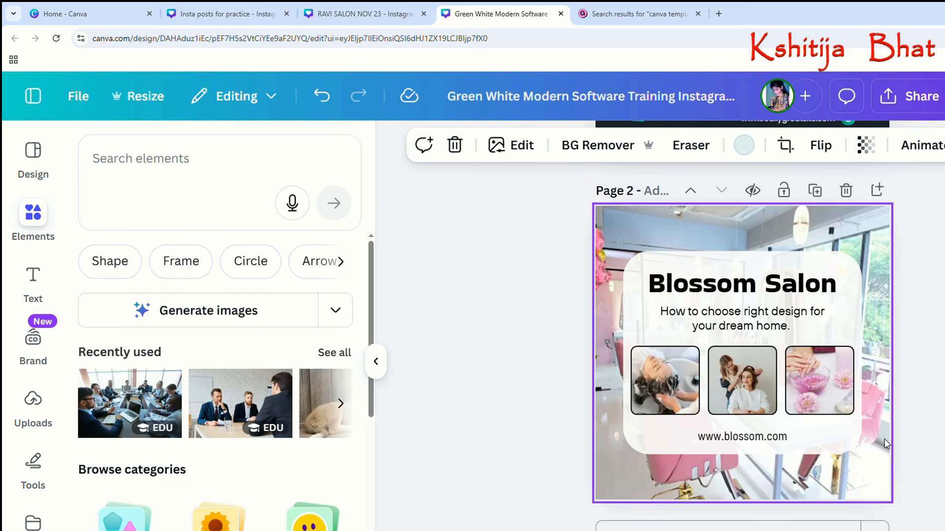
left_click(916, 315)
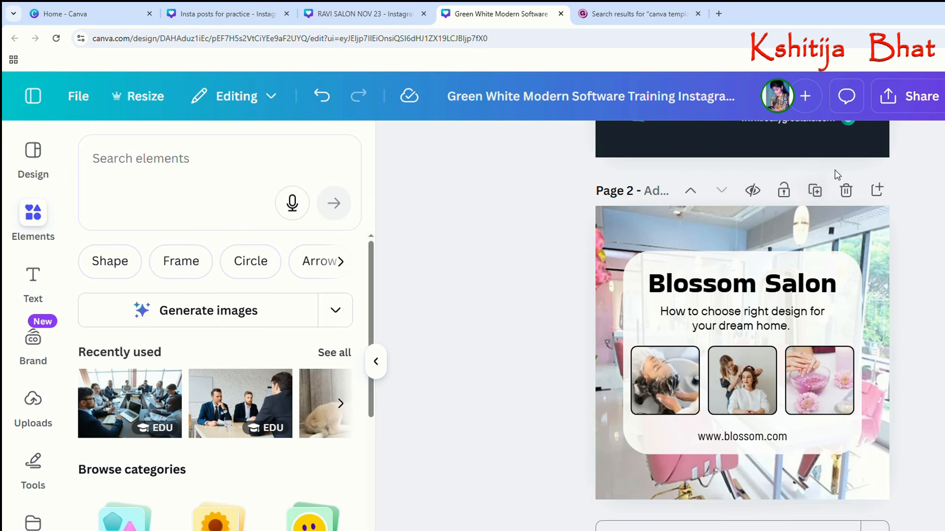
Delete the Software Training page so that the design contains only the Blossom Salon page.
scroll(841, 221, "up", 6)
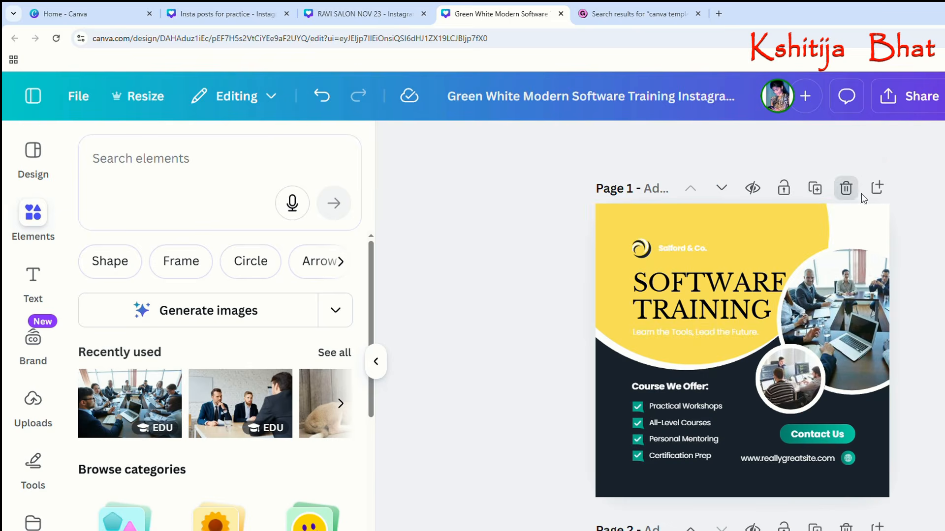
left_click(845, 188)
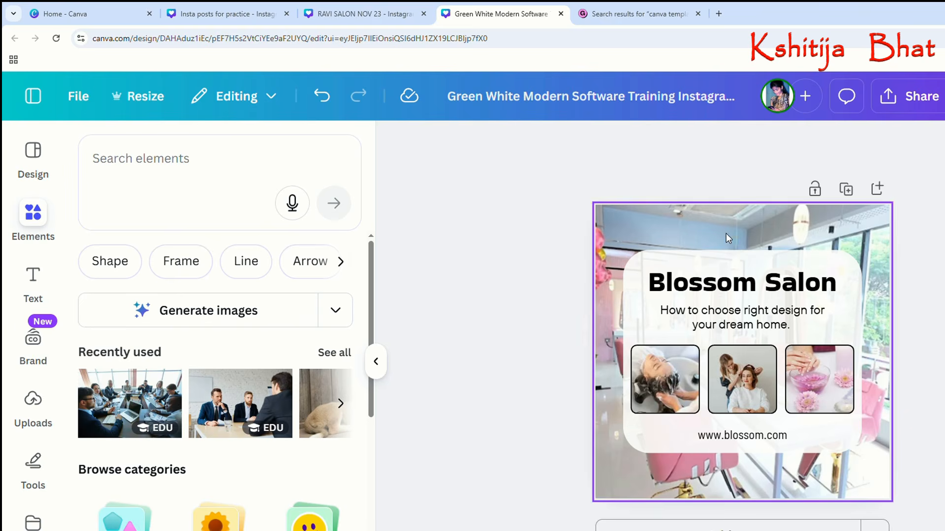
left_click(689, 218)
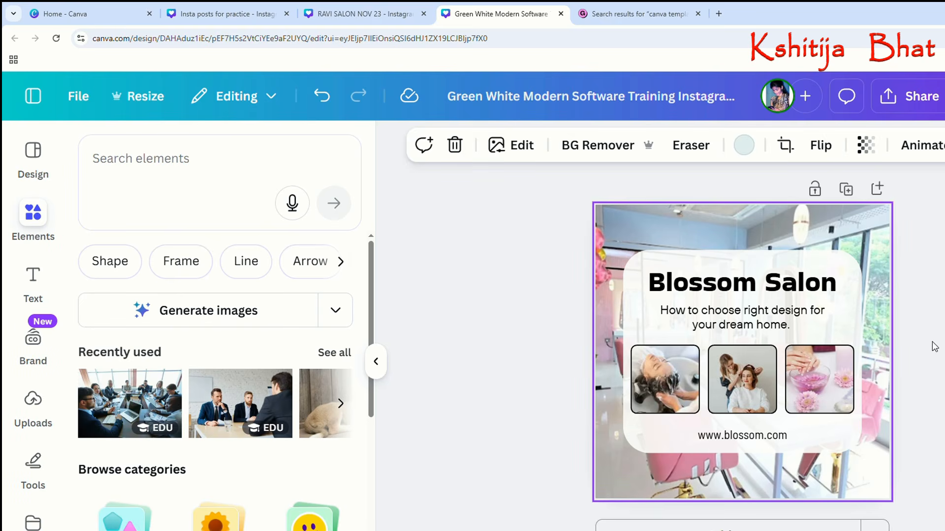
left_click(931, 266)
left_click(844, 234)
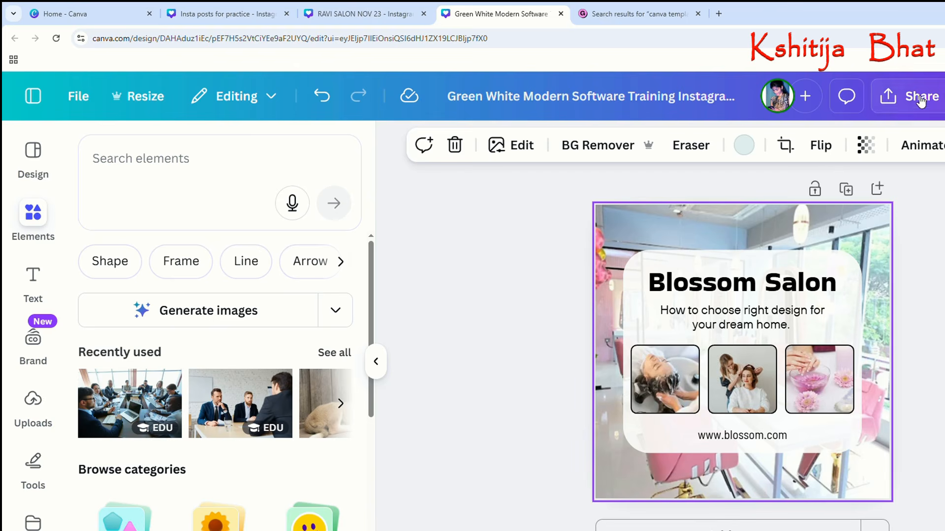
Open the design's sharing options, look at the template link settings, and return to the sharing overview.
key("ctrl+plus")
key("ctrl+plus")
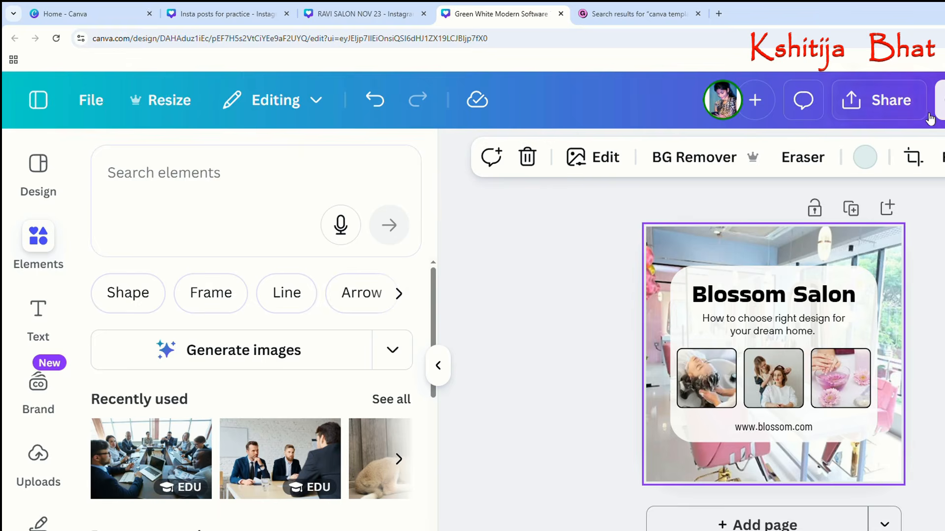
left_click(876, 114)
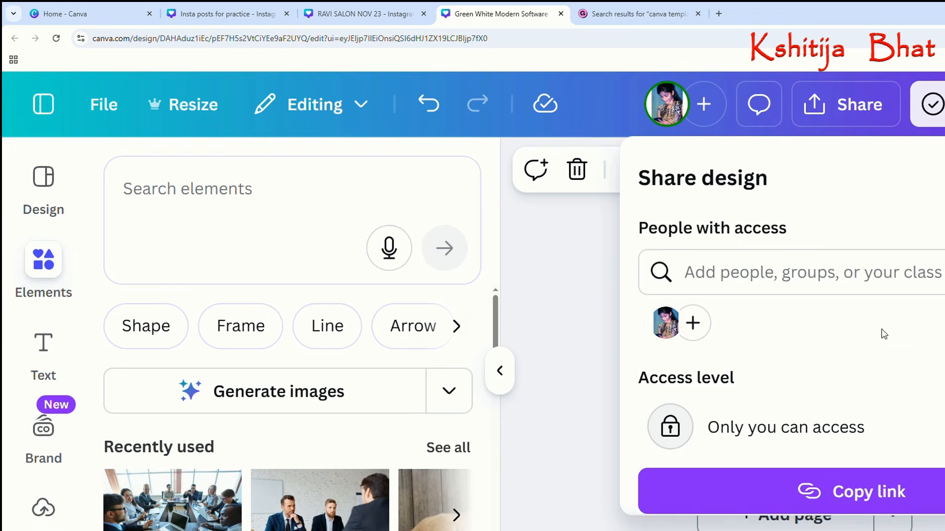
scroll(884, 332, "down", 5)
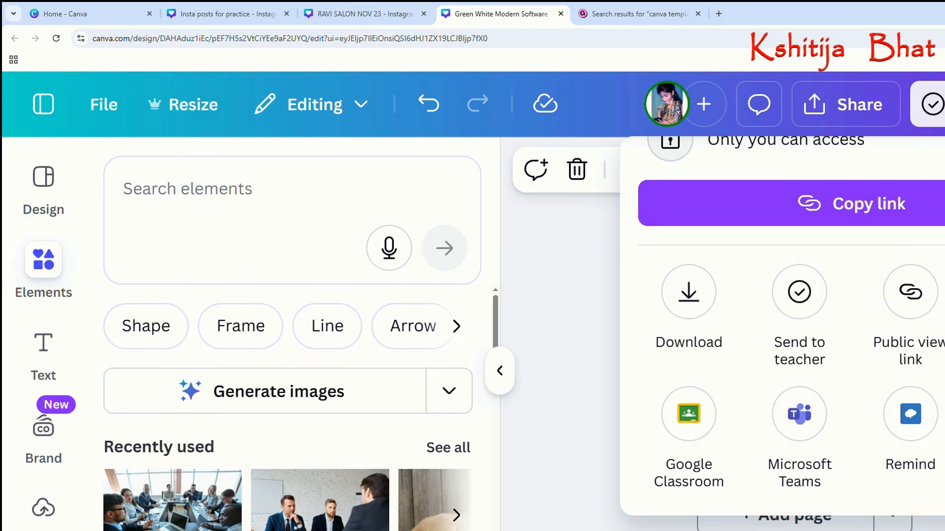
left_click(944, 292)
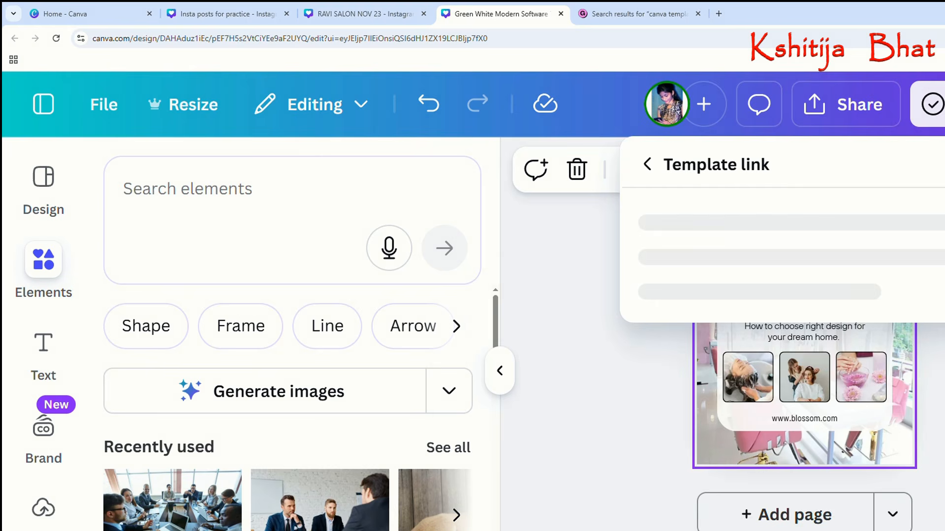
scroll(847, 294, "down", 2)
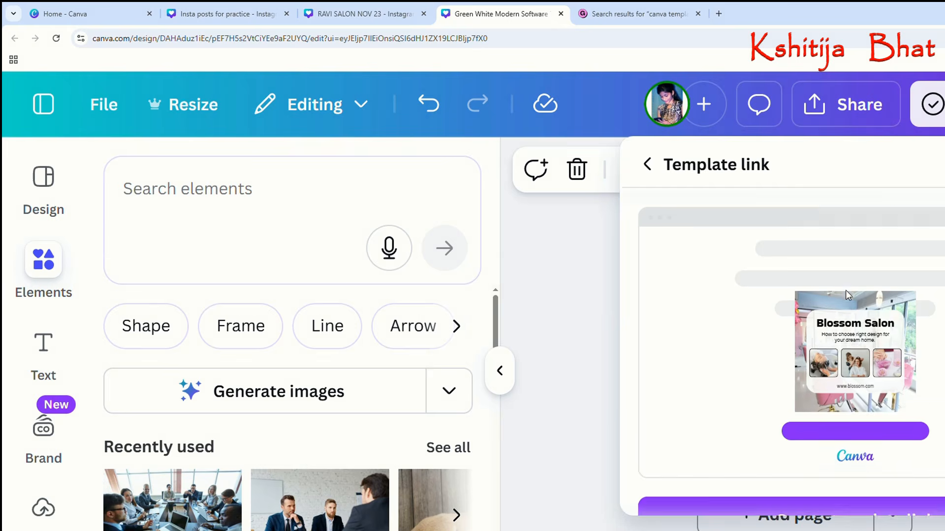
scroll(870, 320, "up", 1)
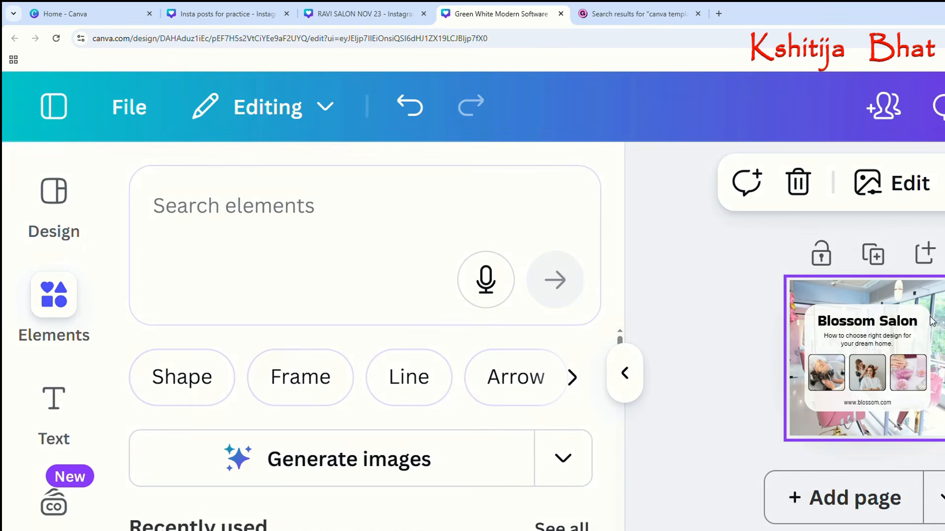
scroll(754, 116, "up", 2)
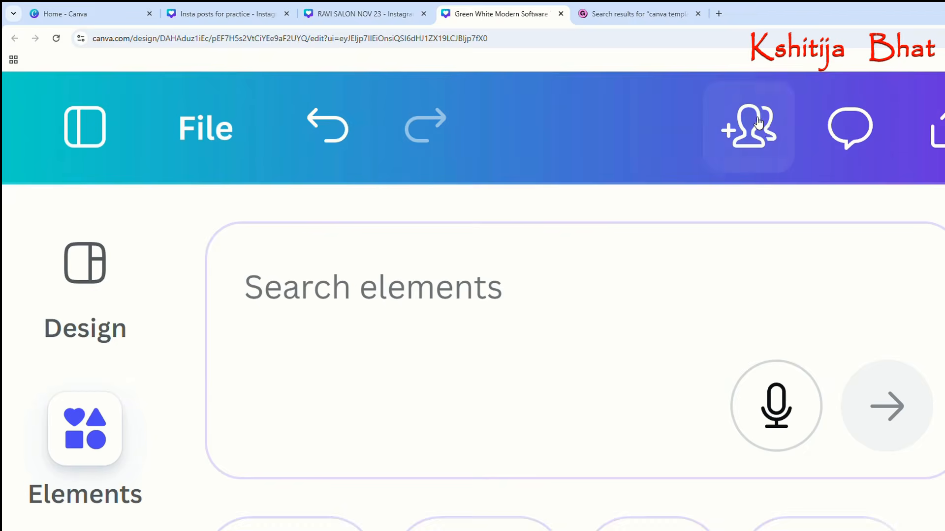
scroll(758, 123, "down", 3)
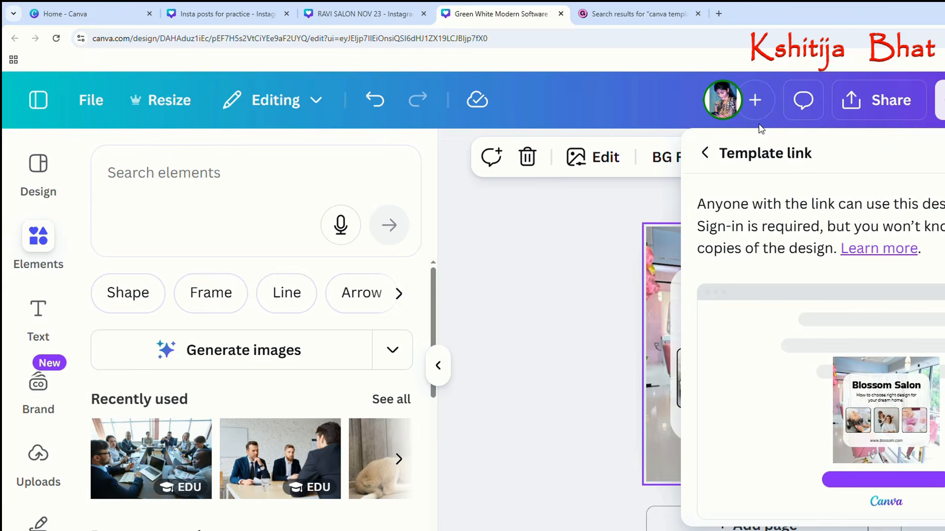
scroll(761, 128, "down", 1)
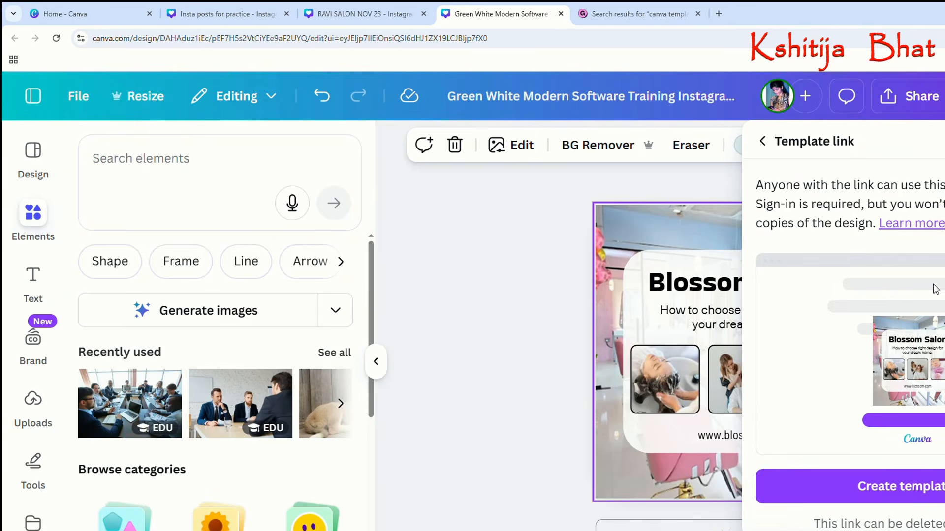
left_click(762, 142)
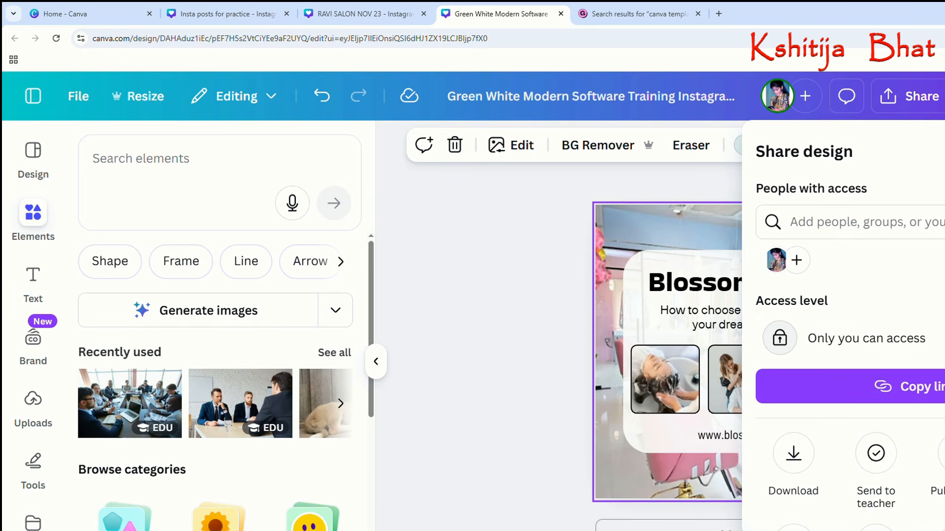
Create a public template link for the Blossom Salon design.
scroll(929, 473, "down", 2)
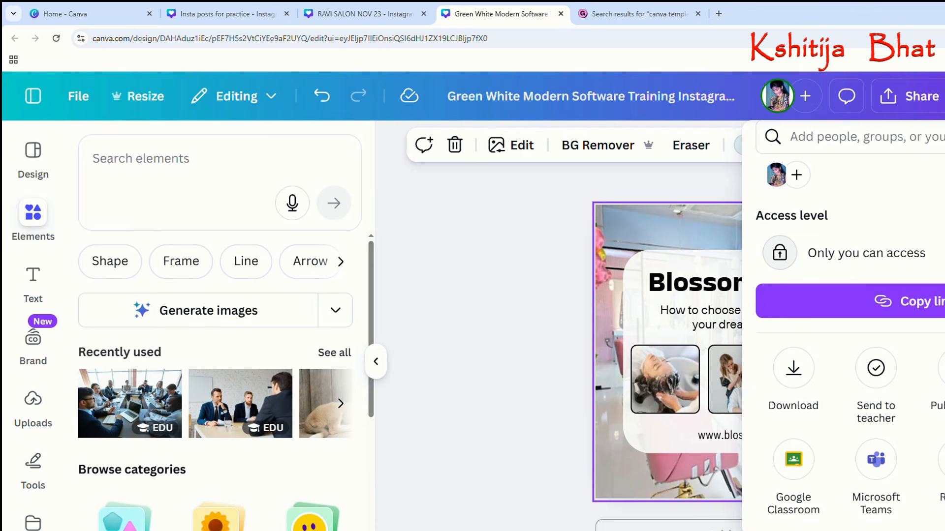
left_click(943, 369)
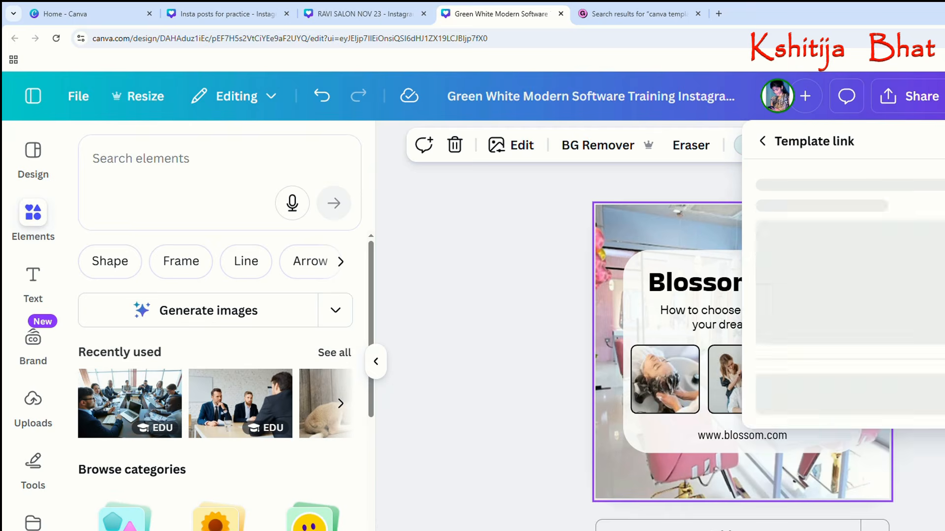
scroll(896, 482, "down", 1)
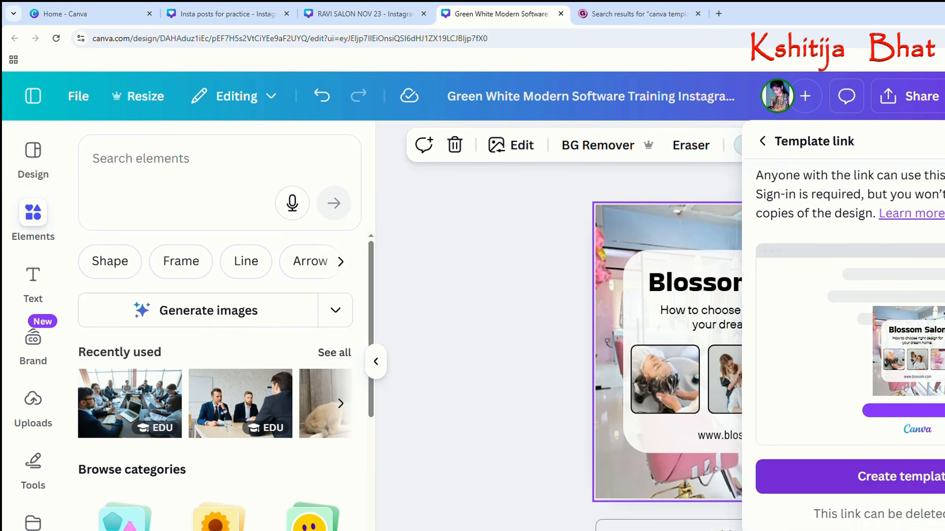
left_click(936, 477)
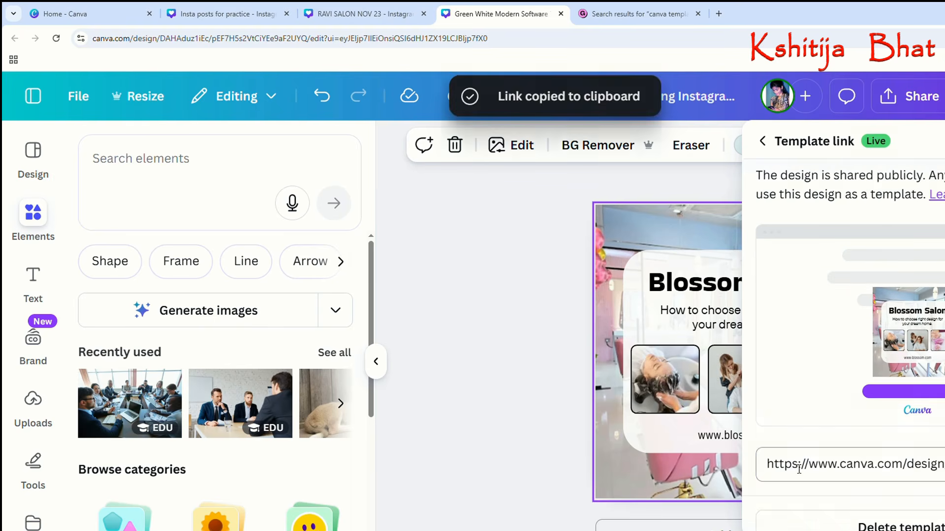
Review the live template link and the design's other sharing options, and return to the Blossom Salon page.
scroll(844, 347, "down", 1)
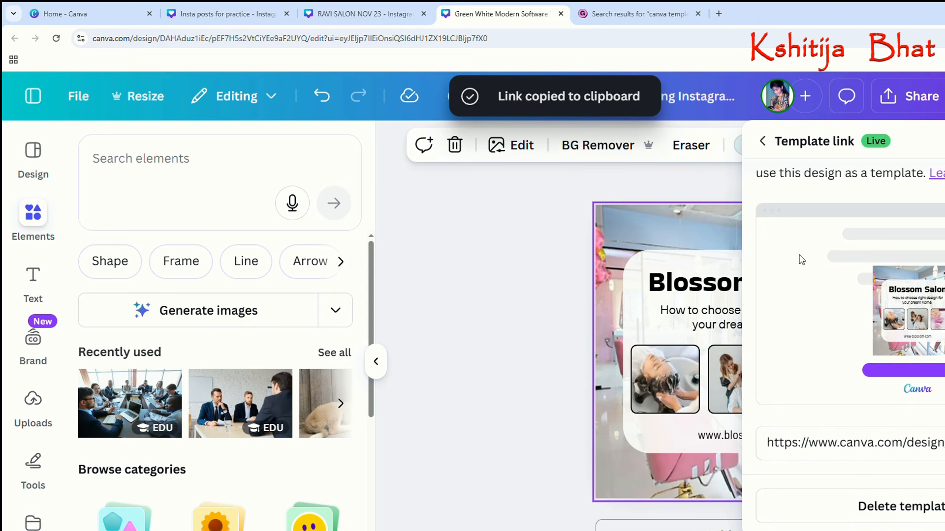
left_click(679, 219)
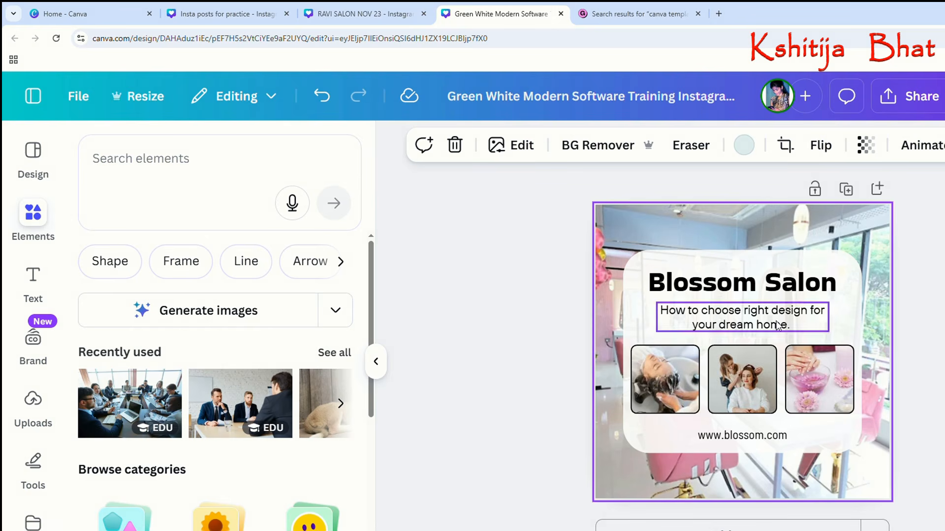
left_click(642, 315)
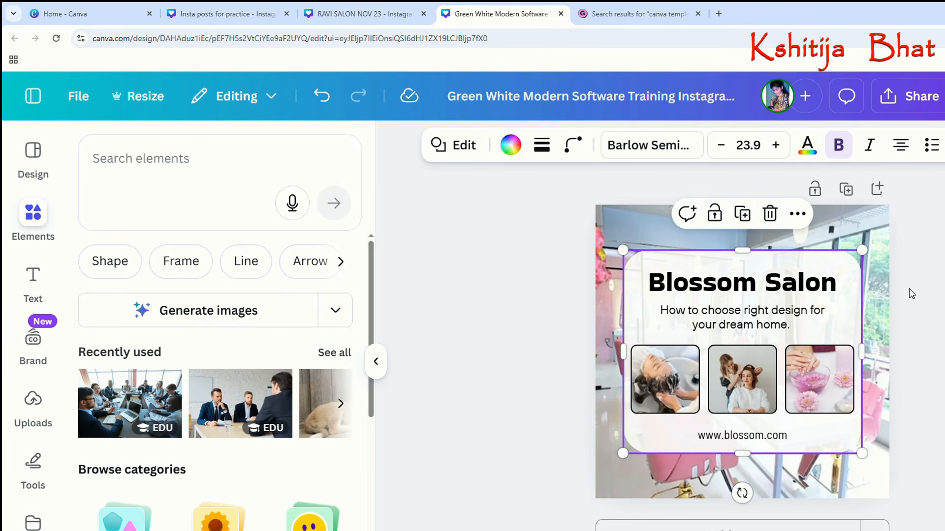
left_click(883, 246)
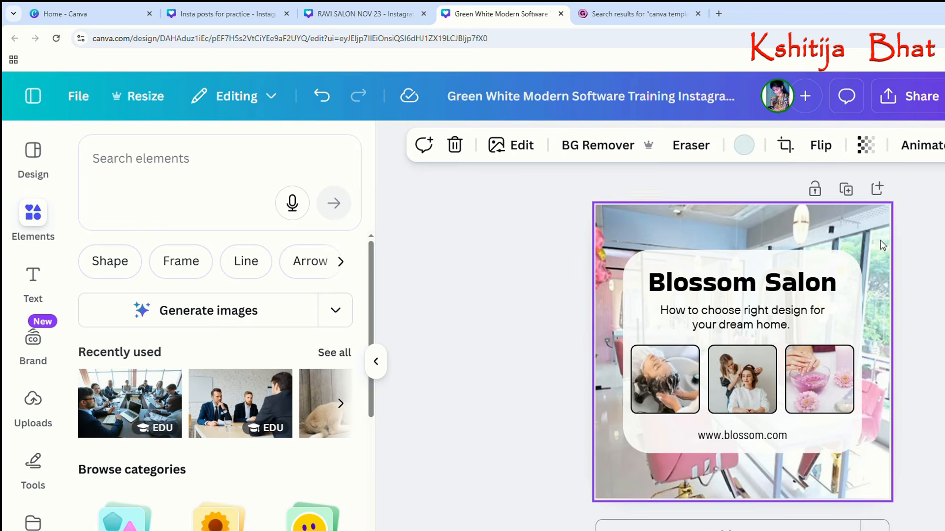
left_click(886, 103)
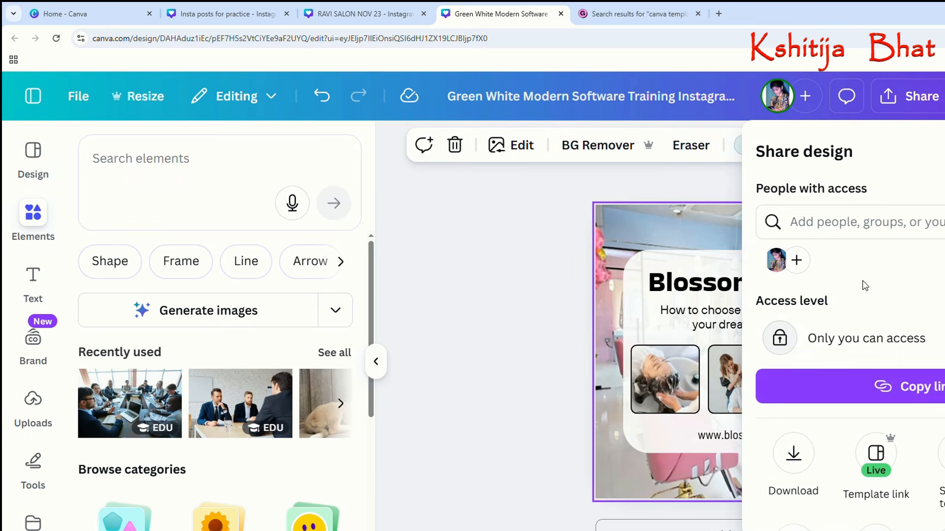
scroll(943, 435, "down", 2)
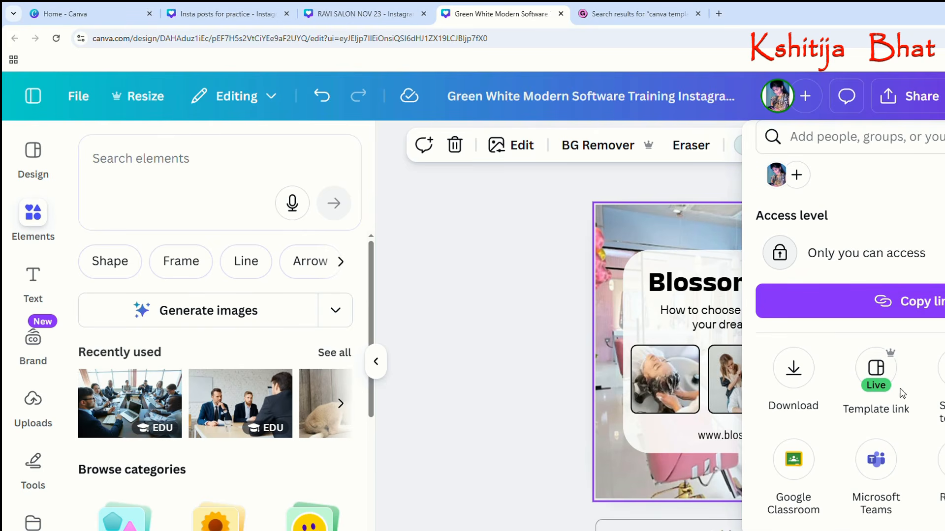
left_click(560, 310)
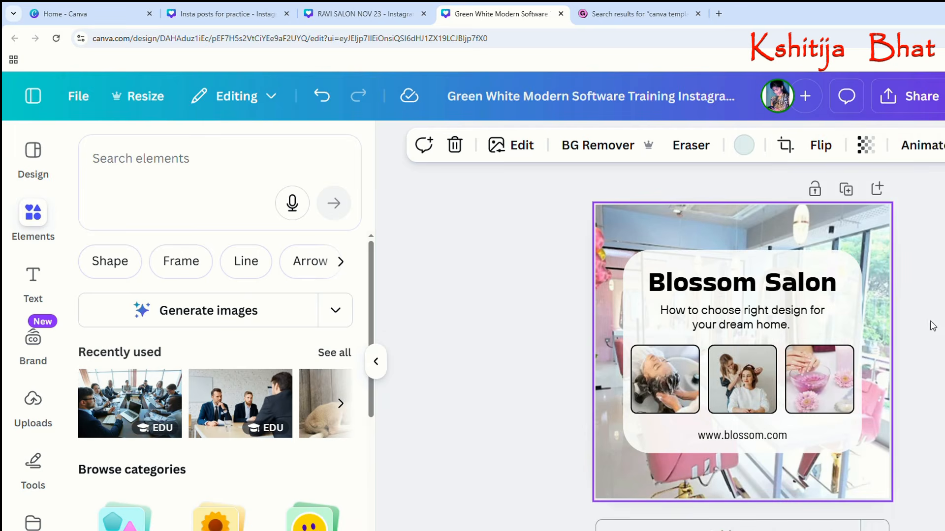
Switch to Gumroad and open its Discover home page.
left_click(639, 14)
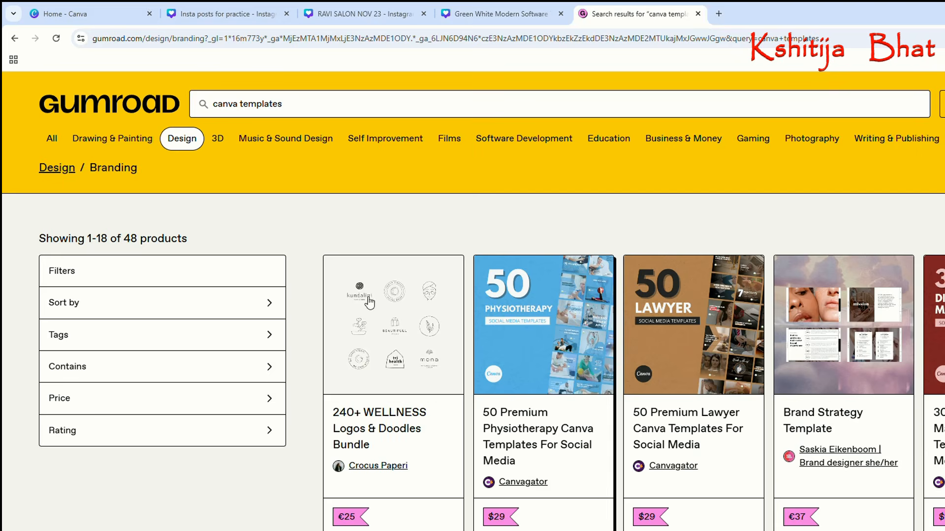
left_click(100, 111)
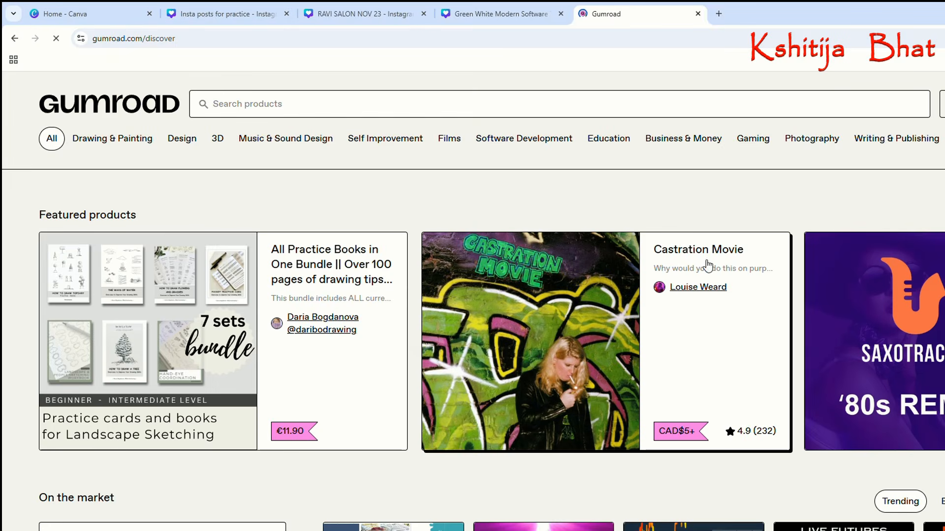
left_click(191, 39)
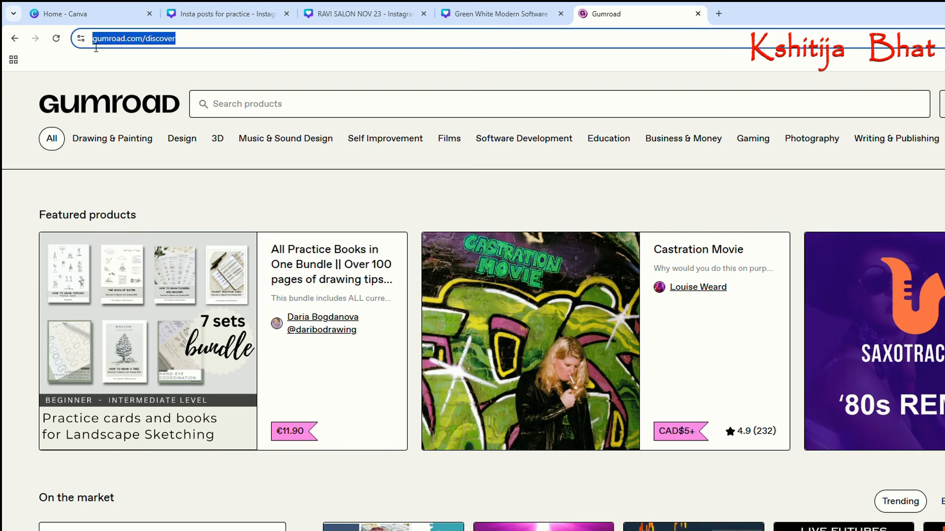
left_click(114, 112)
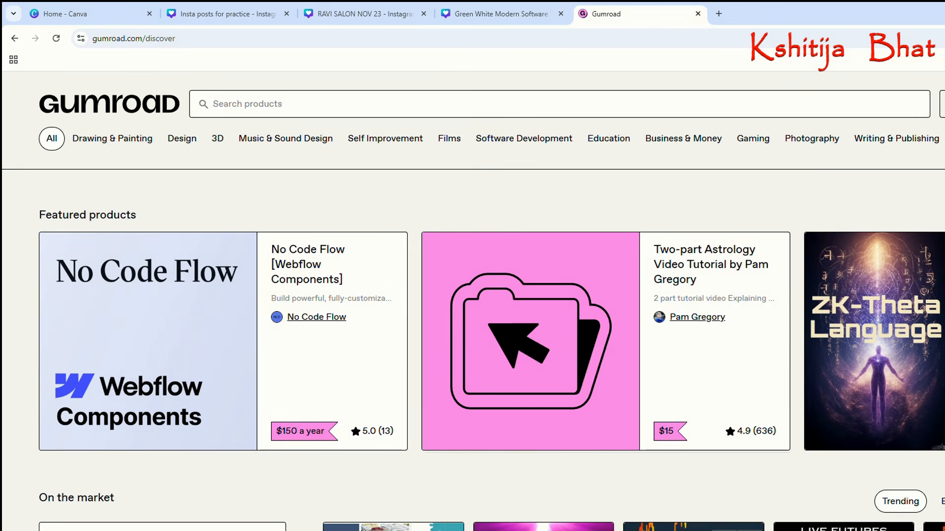
Open Gumroad's sign-up page and continue with a Google account to reach the seller dashboard.
key("ctrl+plus")
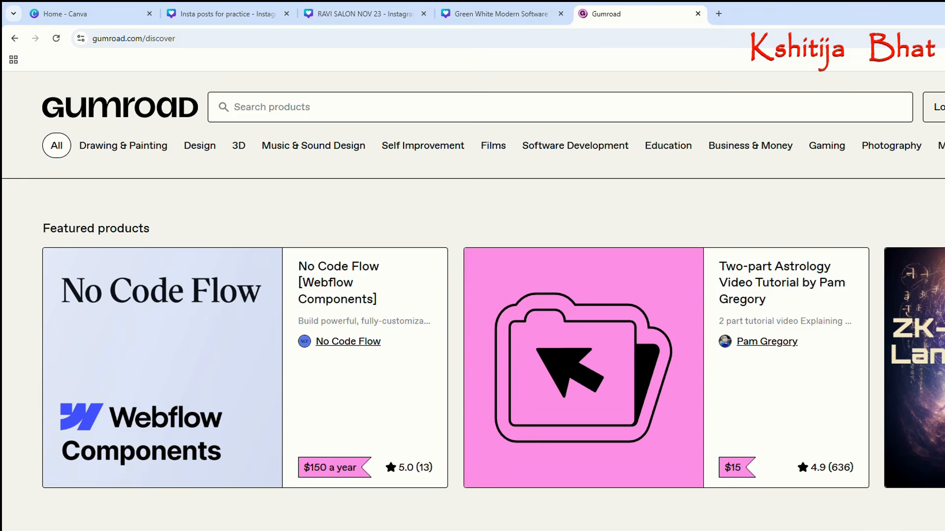
key("ctrl+plus")
scroll(598, 226, "down", 1)
key("ctrl+minus")
key("ctrl+minus")
key("ctrl+minus")
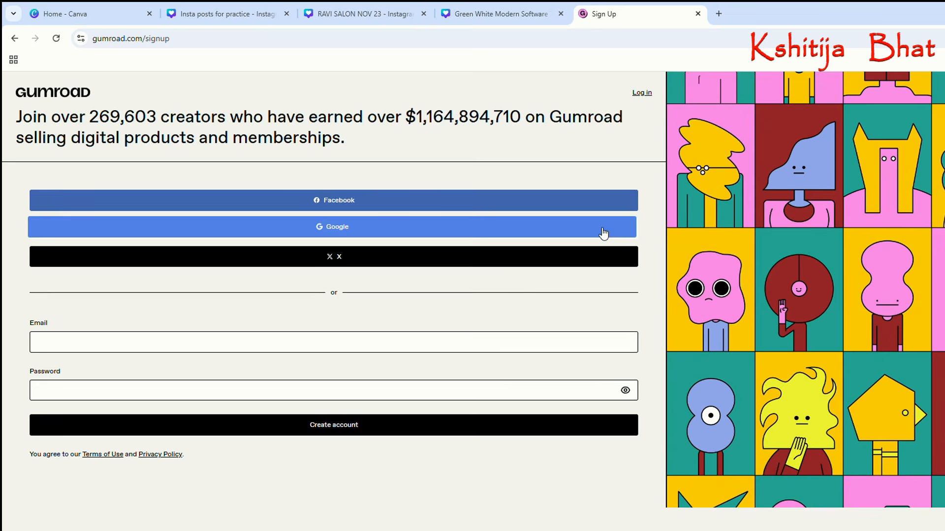
left_click(352, 238)
key("ctrl+plus")
key("ctrl+plus")
key("ctrl+plus")
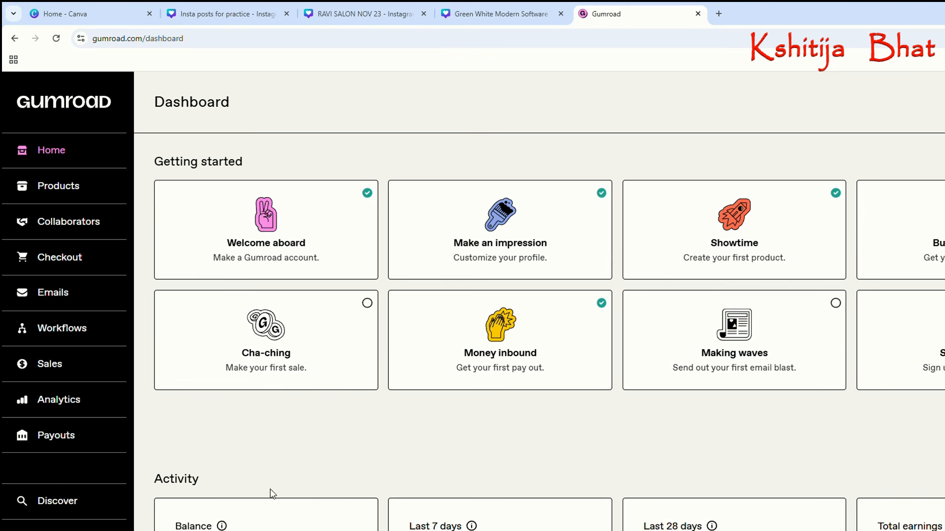
Examine the dashboard's activity figures for balance, last 7 days, last 28 days and total earnings.
scroll(369, 460, "down", 1)
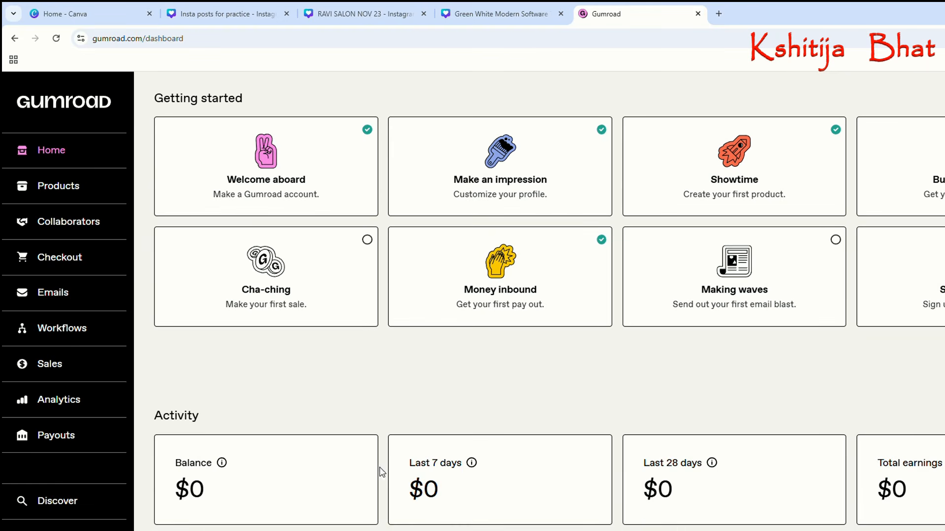
left_click_drag(176, 492, 935, 492)
left_click(244, 473)
left_click_drag(174, 490, 227, 489)
left_click_drag(410, 491, 452, 492)
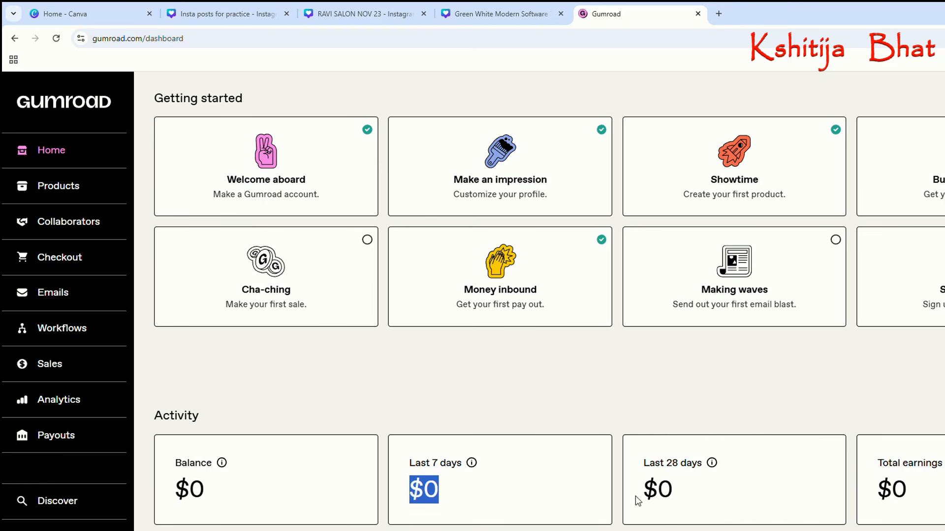
left_click_drag(636, 497, 676, 498)
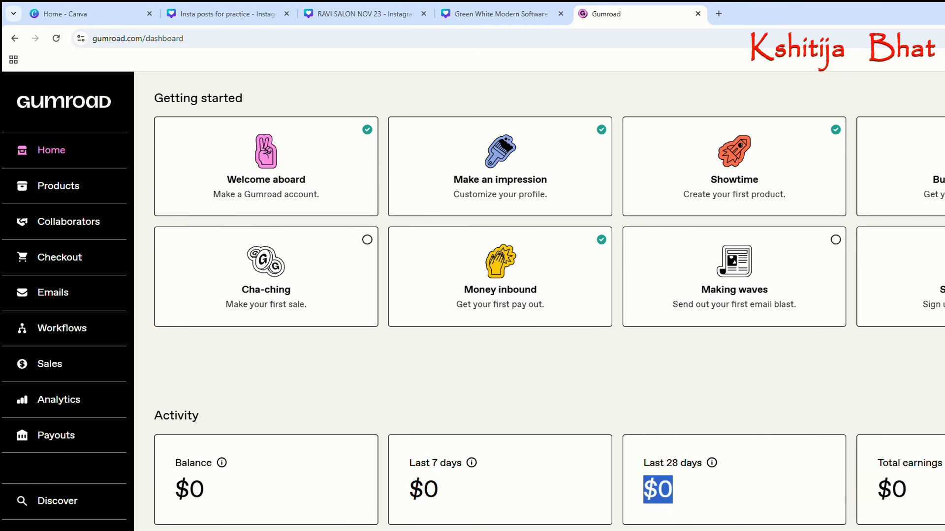
left_click_drag(875, 491, 911, 492)
left_click(897, 383)
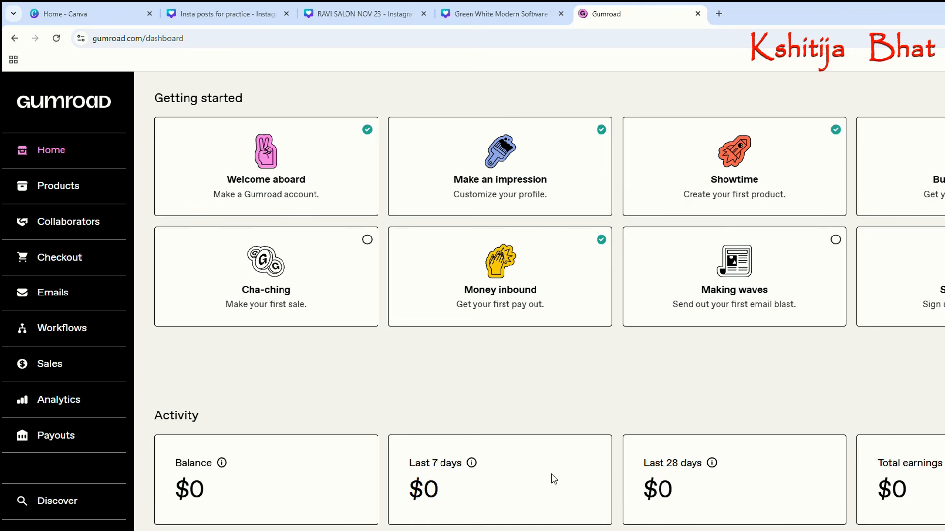
Examine the dashboard's getting-started items and the available account sections, including Sales, Analytics and Payouts.
scroll(399, 399, "up", 1)
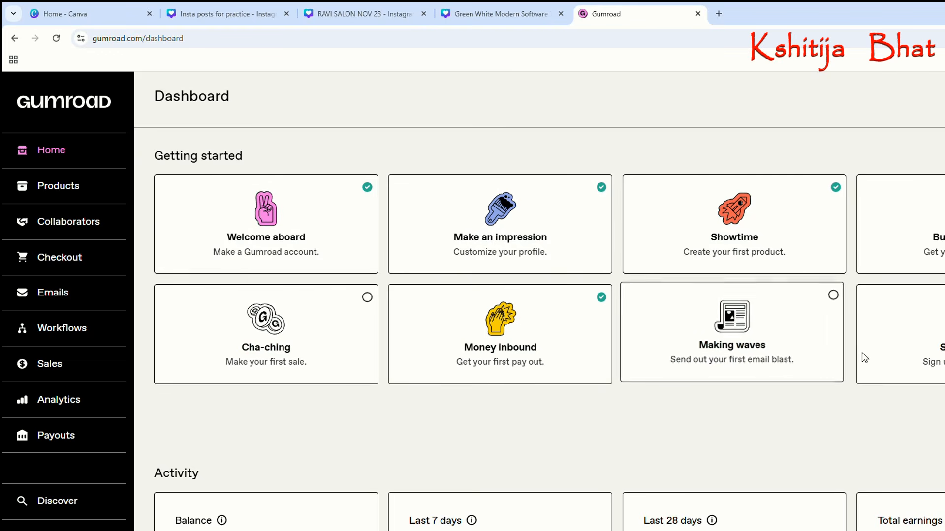
scroll(29, 400, "down", 2)
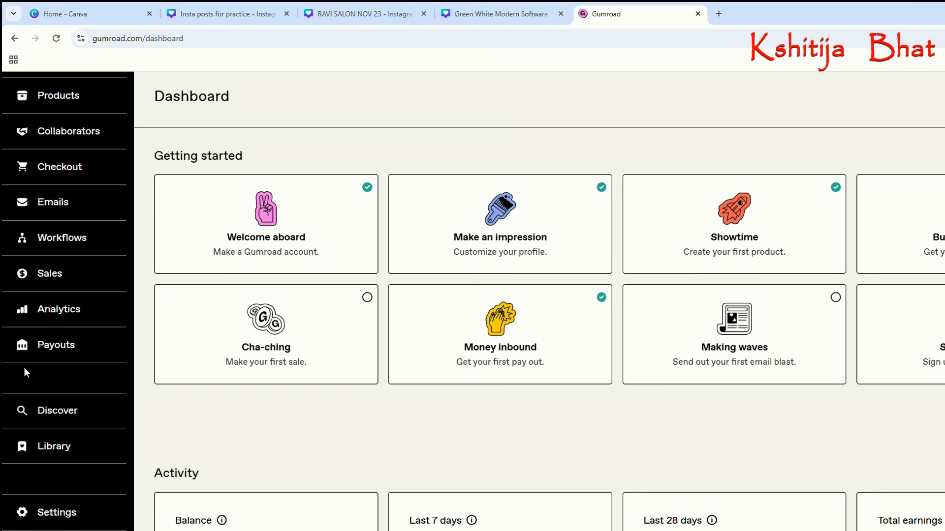
scroll(17, 363, "up", 1)
scroll(17, 363, "down", 1)
scroll(17, 383, "up", 3)
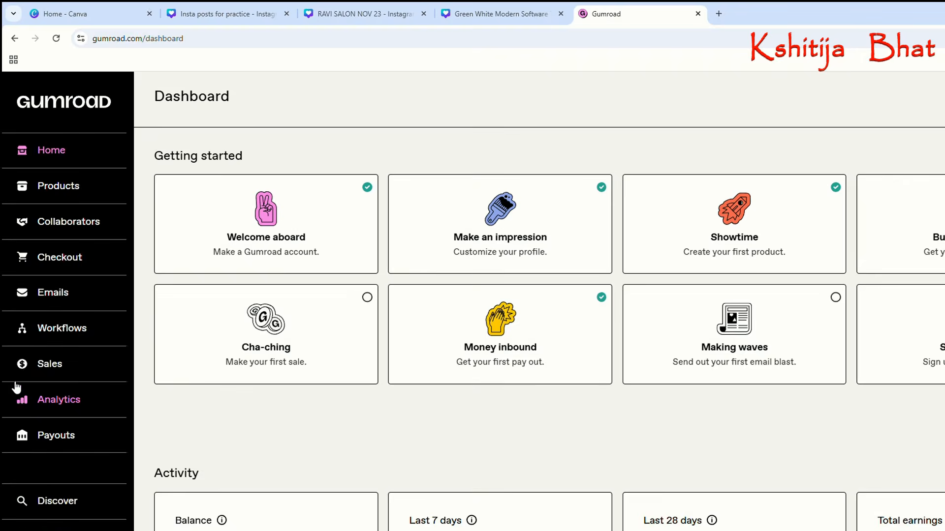
scroll(16, 387, "down", 3)
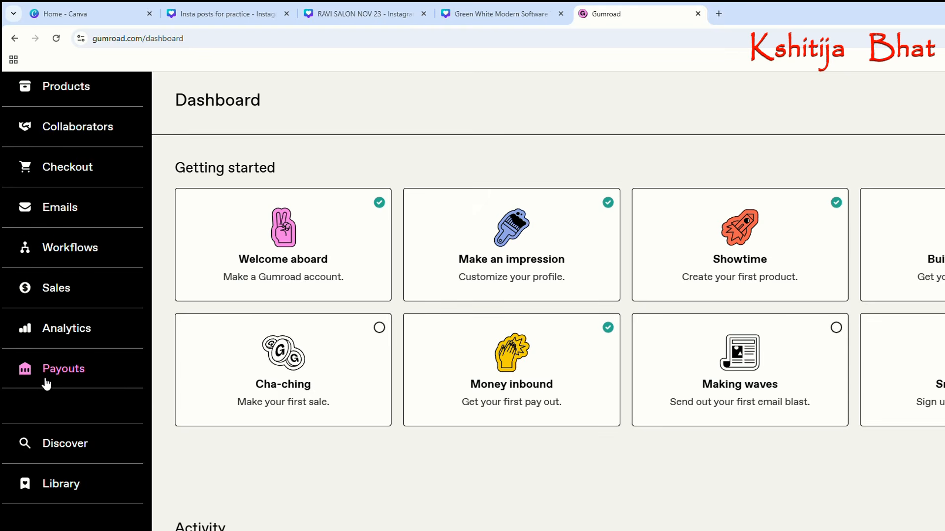
scroll(25, 343, "up", 1)
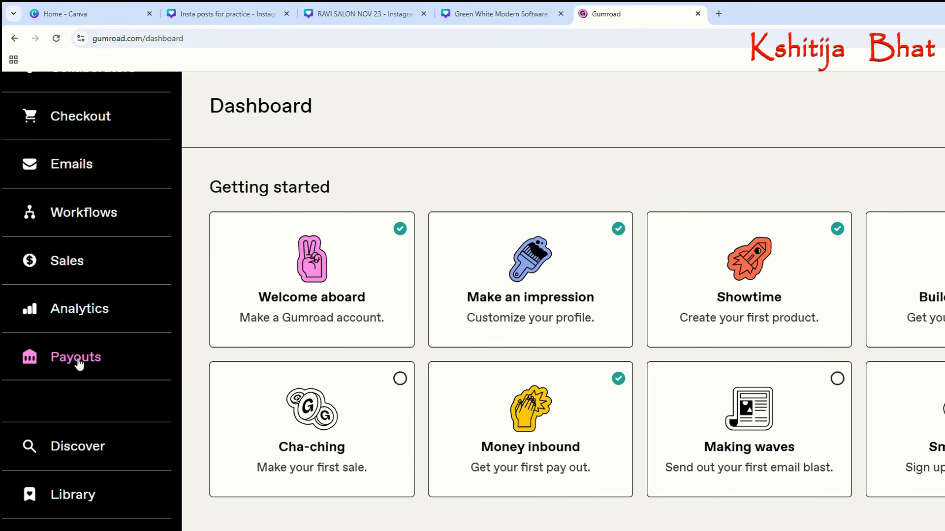
scroll(113, 361, "down", 1)
key("ctrl+plus")
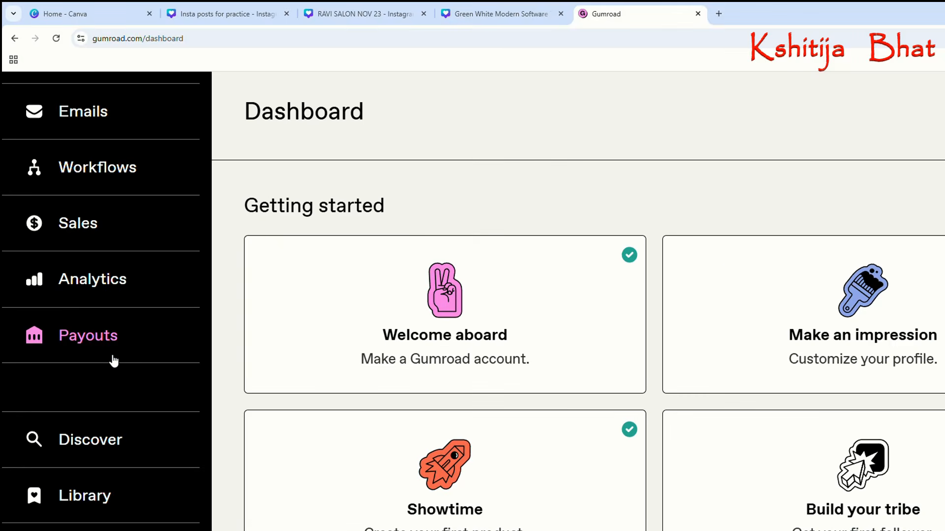
key("ctrl+minus")
key("ctrl+minus")
scroll(103, 336, "up", 2)
scroll(102, 336, "up", 2)
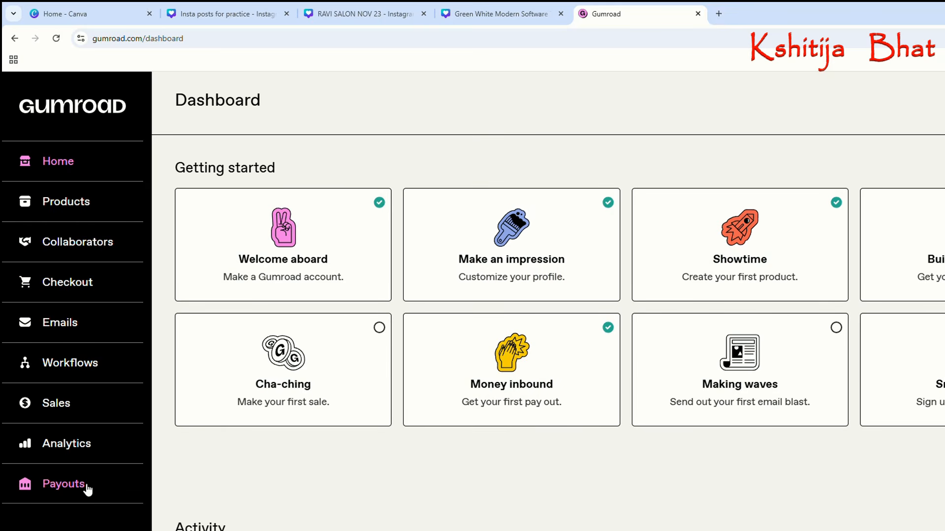
scroll(80, 505, "down", 2)
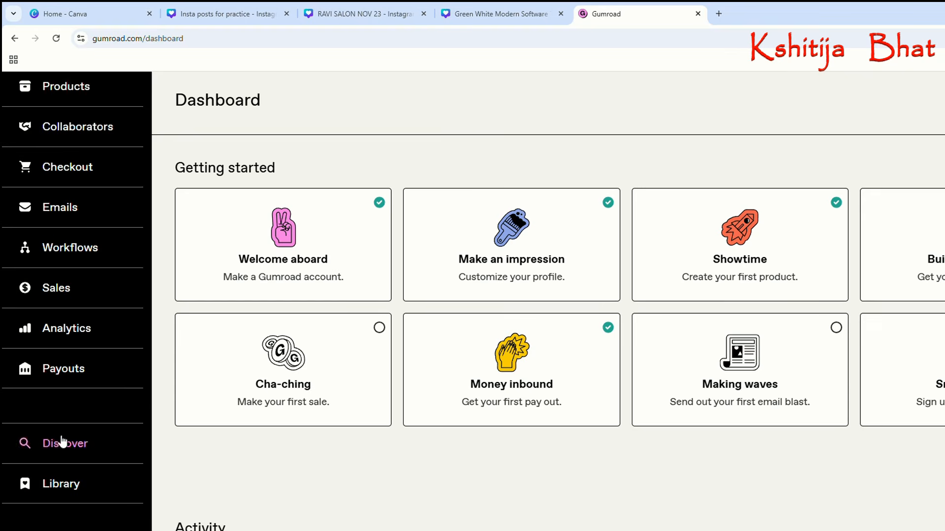
scroll(68, 382, "up", 2)
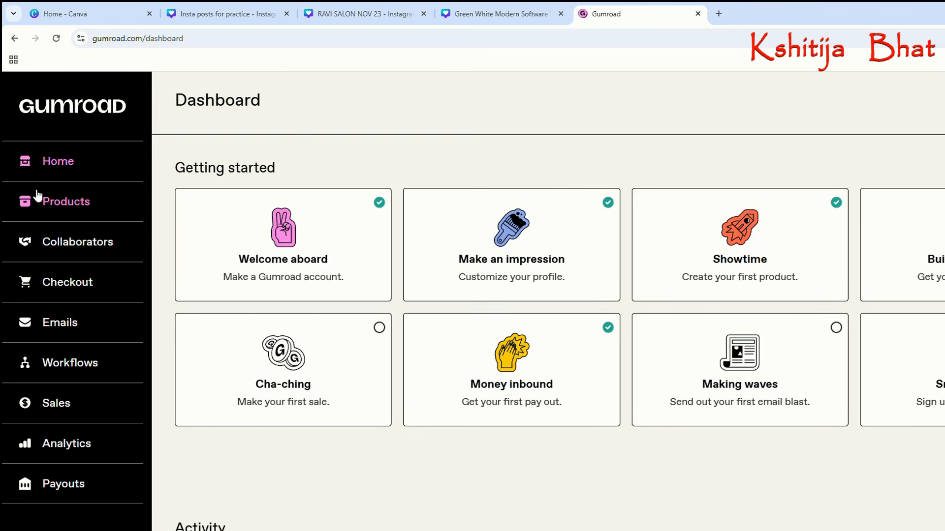
Open the product list and check the prices of the two existing salon posts.
left_click(62, 207)
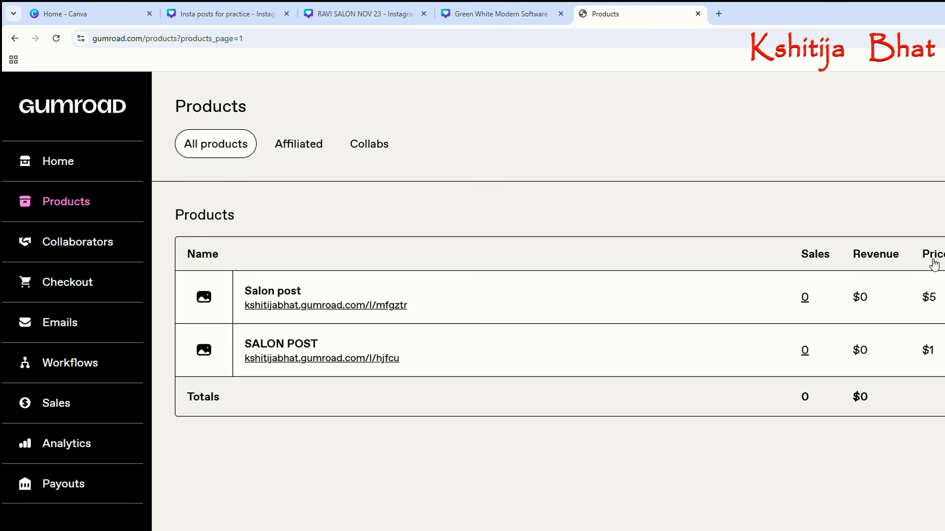
left_click_drag(921, 297, 943, 303)
left_click_drag(920, 352, 941, 359)
left_click(409, 433)
Start a new product of the Digital product type and name it Salon Instagram Post.
left_click(944, 106)
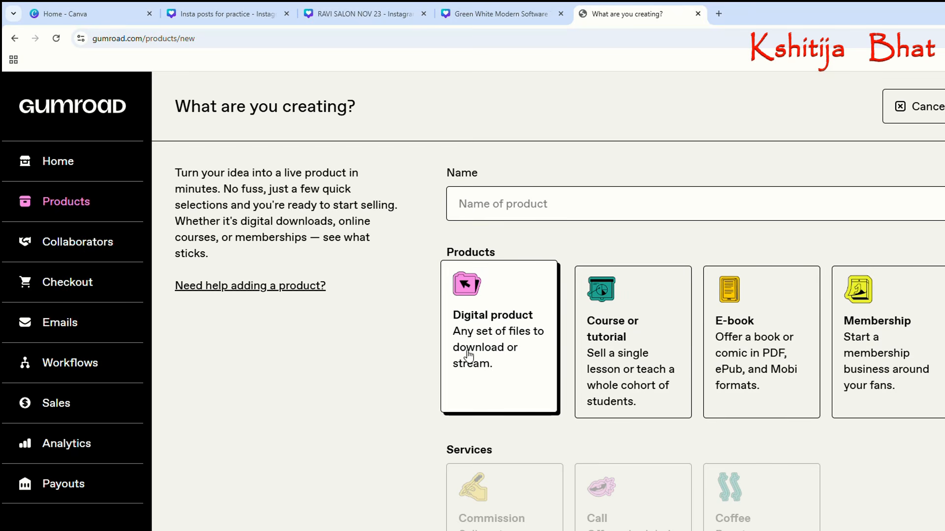
left_click(491, 344)
left_click(545, 215)
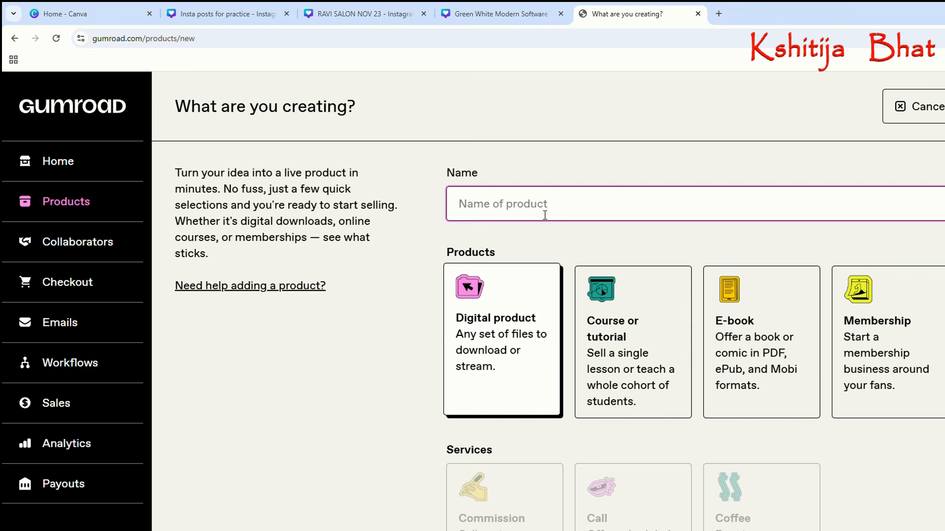
type("Salon Inst")
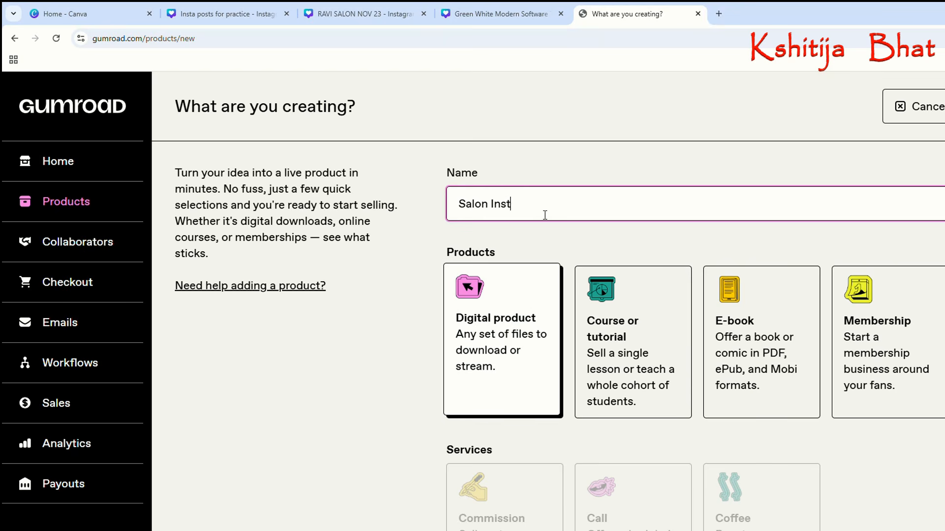
type("agh")
key("BackSpace")
key("BackSpace")
scroll(625, 262, "down", 1)
scroll(727, 200, "up", 1)
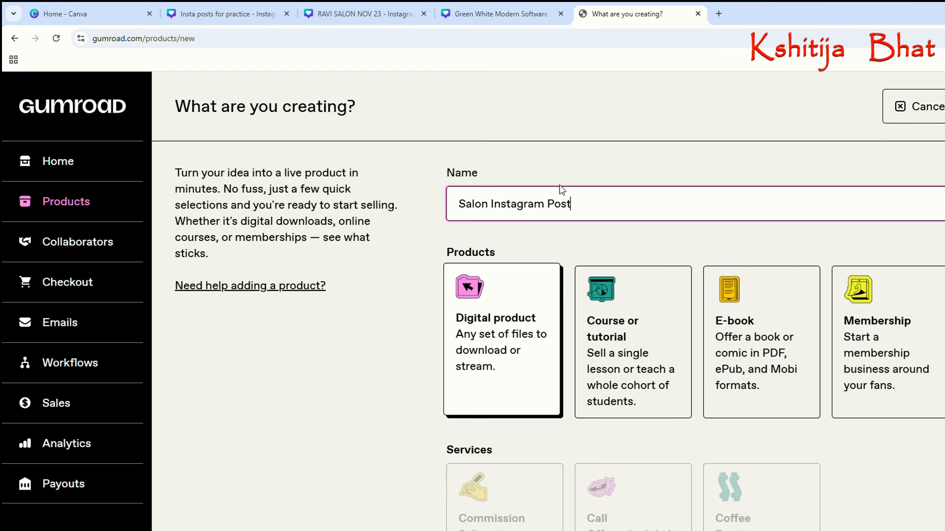
left_click_drag(588, 201, 430, 209)
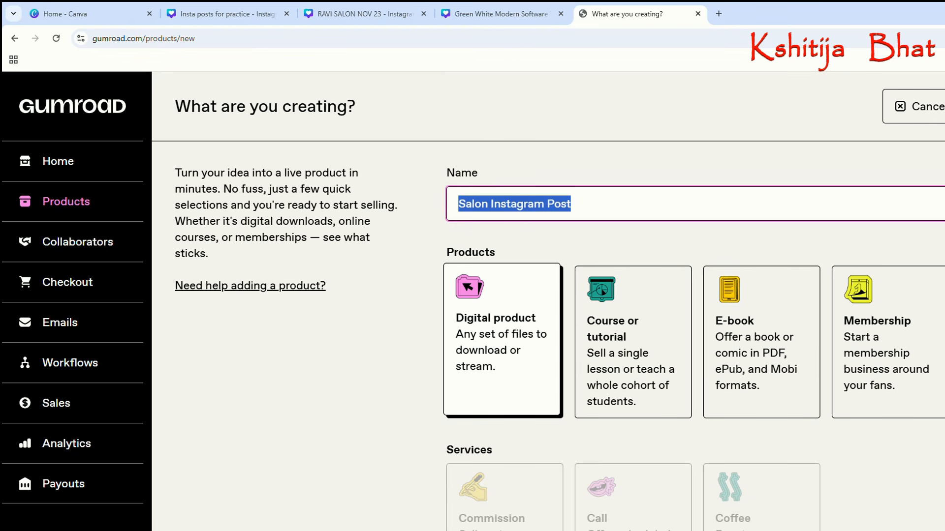
key("Return")
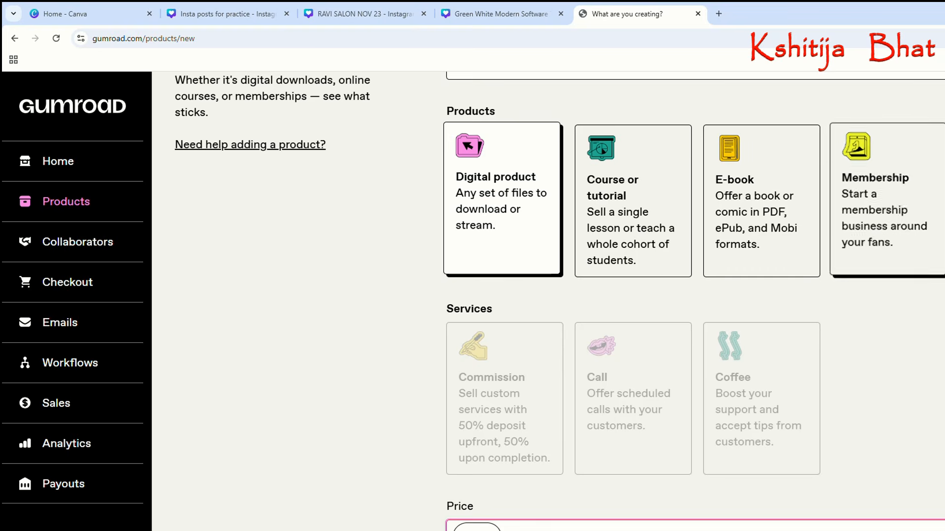
scroll(890, 256, "up", 2)
scroll(548, 301, "up", 1)
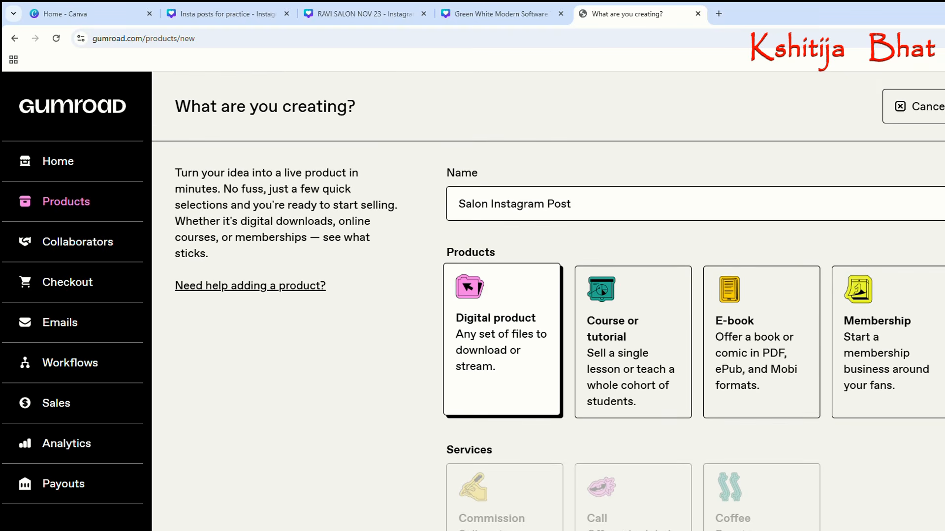
Set the product's price to 10 with US dollars as the currency.
scroll(600, 393, "down", 3)
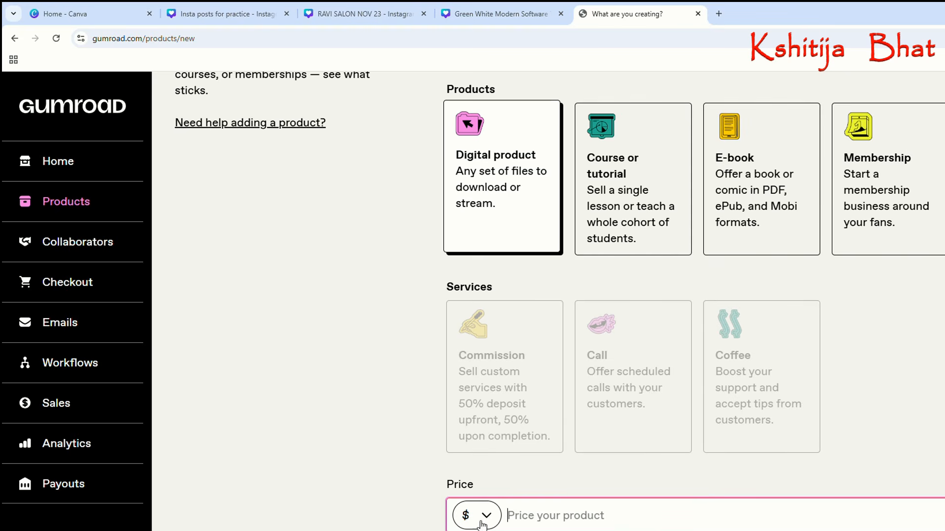
scroll(601, 295, "up", 1)
key("ctrl+minus")
key("ctrl+minus")
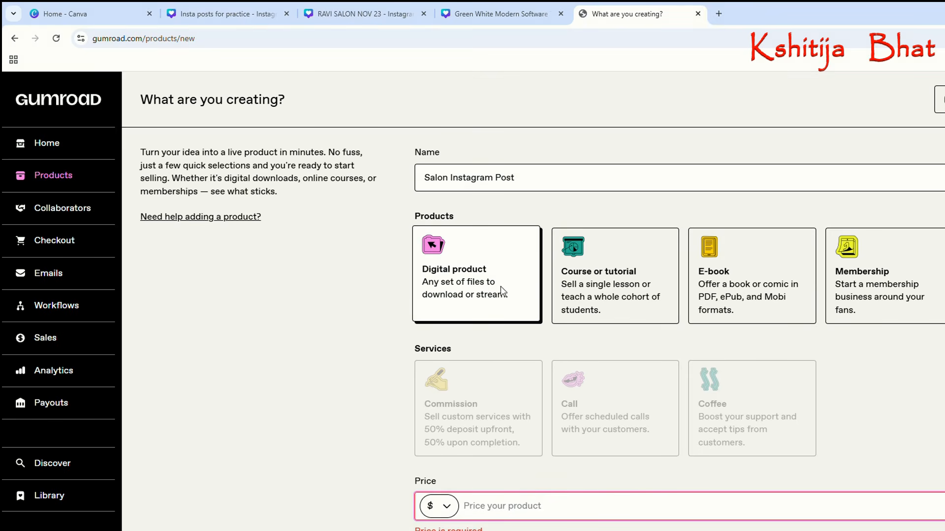
left_click(482, 282)
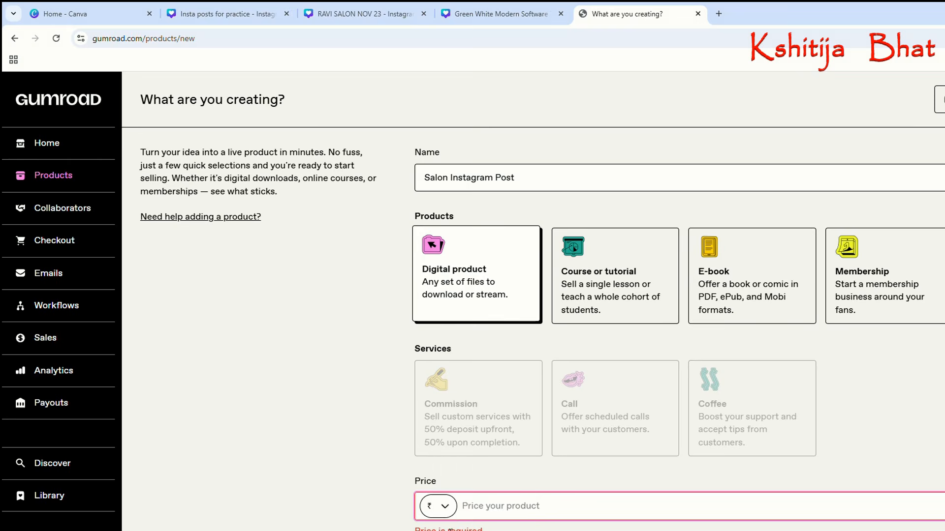
left_click(496, 223)
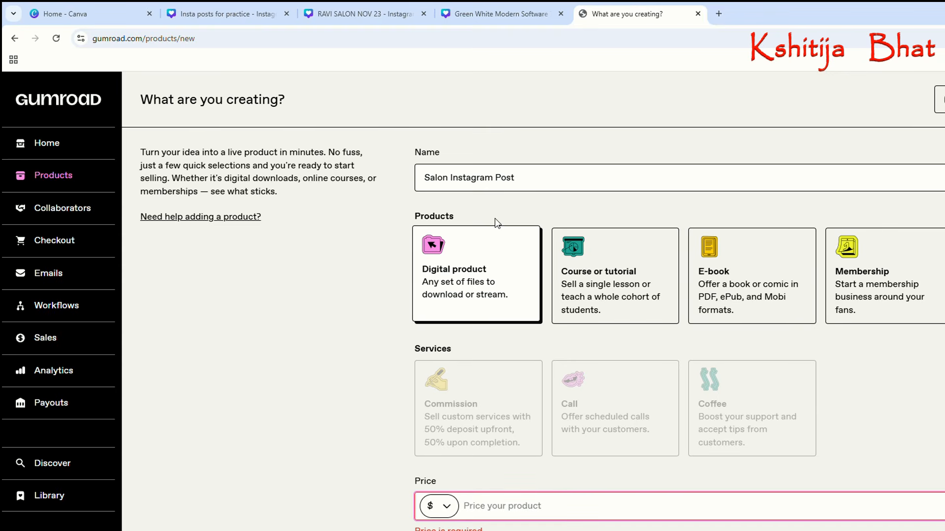
left_click(507, 515)
type("10")
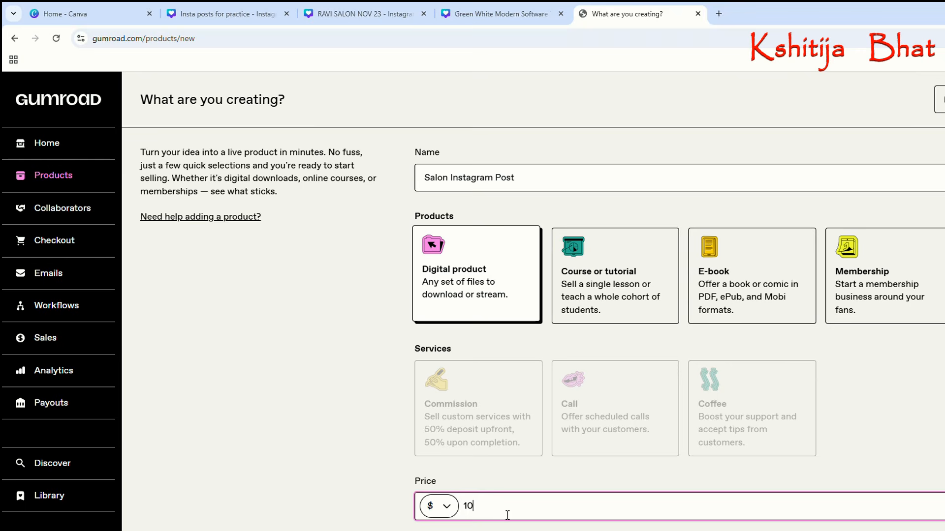
left_click(406, 507)
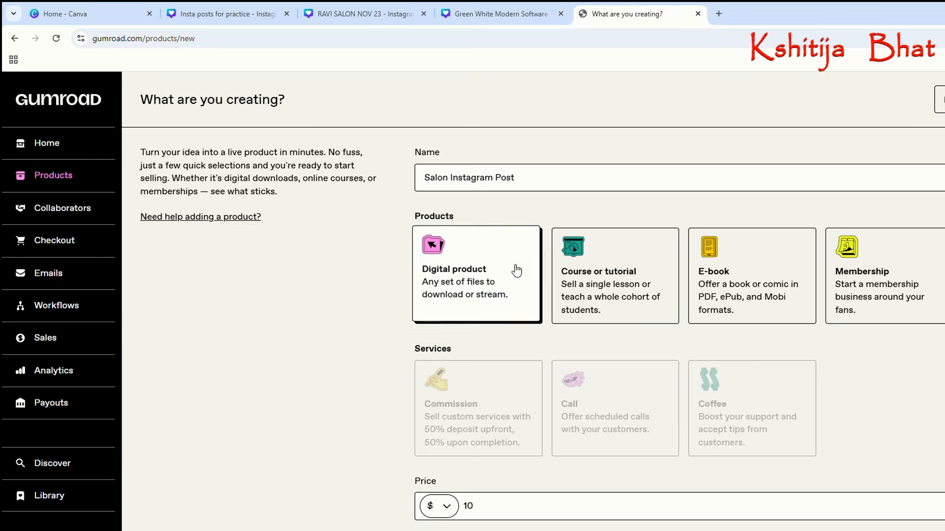
Create the Salon Instagram Post product and continue to its edit page.
left_click_drag(538, 182, 424, 184)
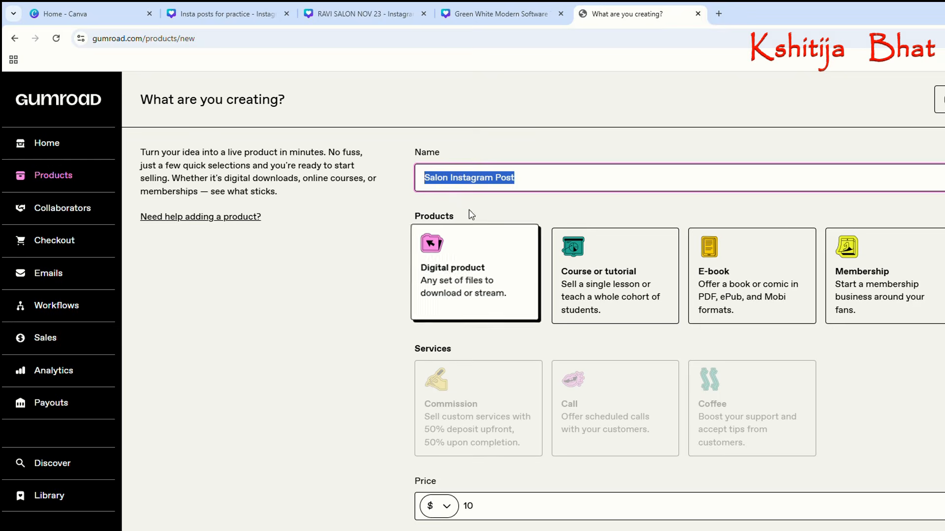
left_click(563, 179)
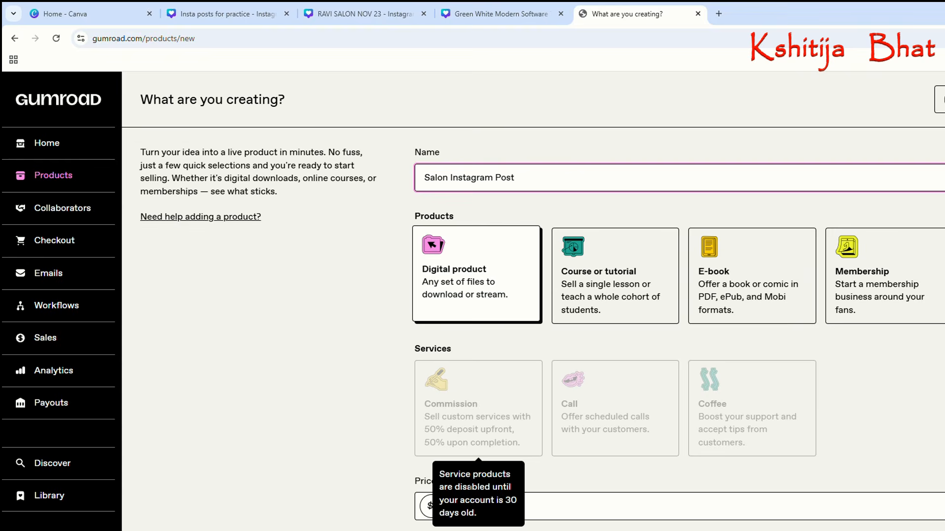
left_click(550, 515)
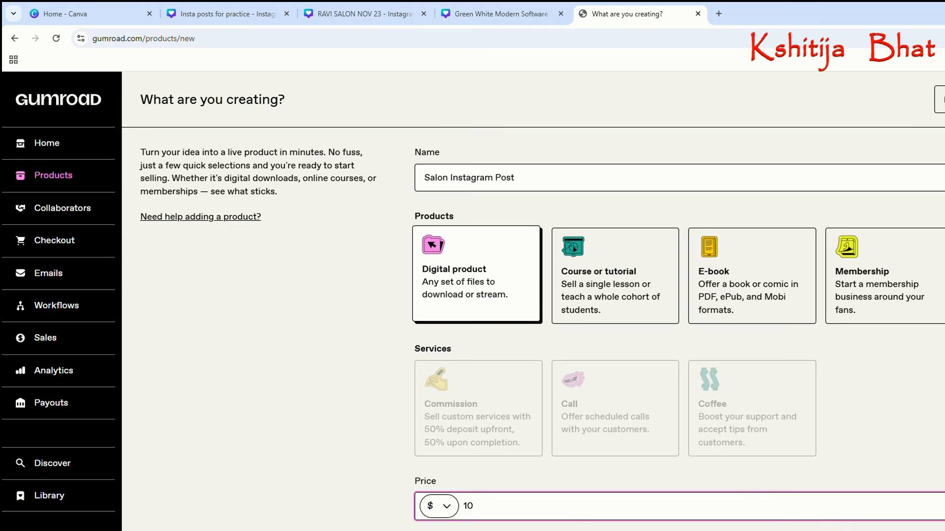
key("Return")
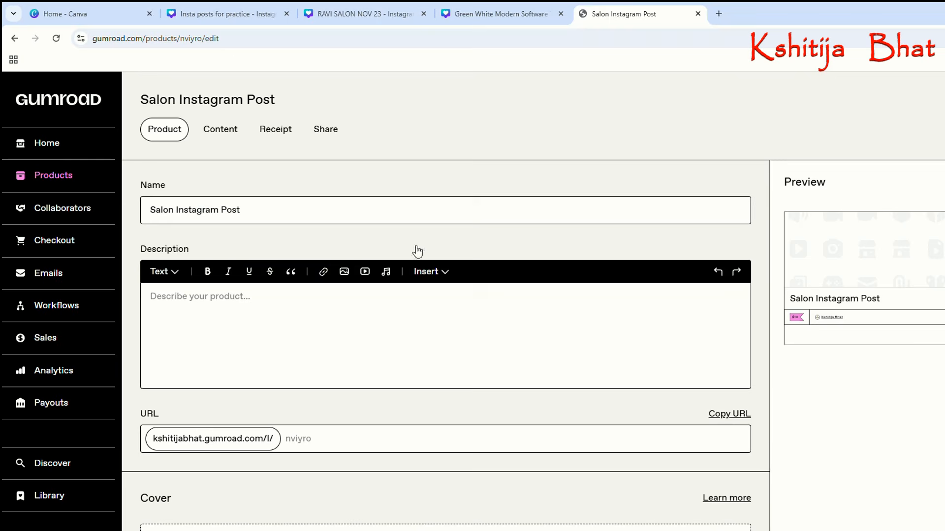
Check the product name on the edit page and open the empty description for writing.
left_click(269, 218)
left_click_drag(268, 217, 129, 213)
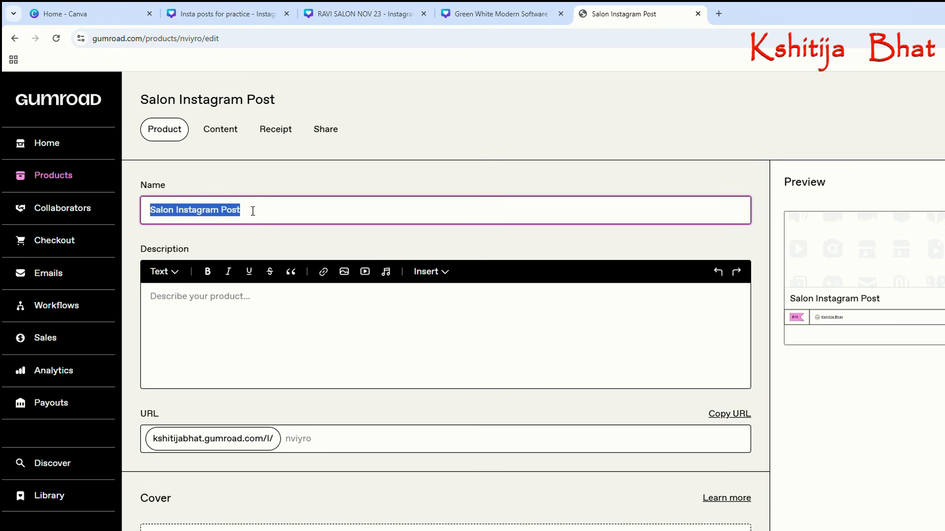
left_click(253, 212)
scroll(251, 266, "down", 1)
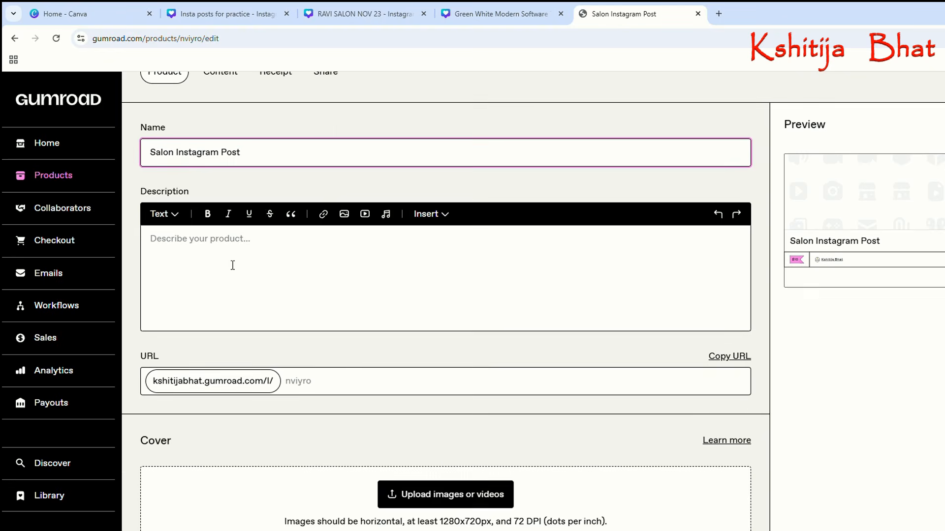
left_click(182, 250)
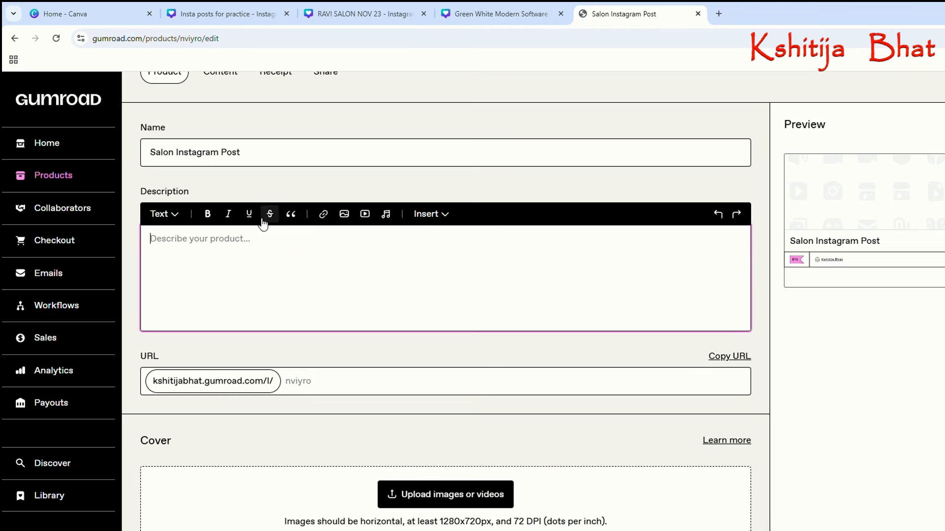
Open ChatGPT in a new browser tab and start a new chat.
left_click(719, 14)
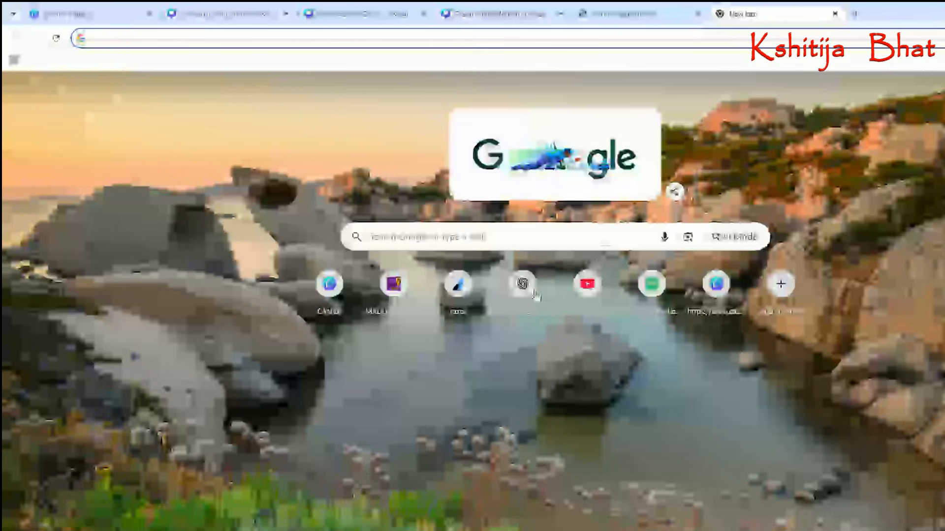
left_click(522, 284)
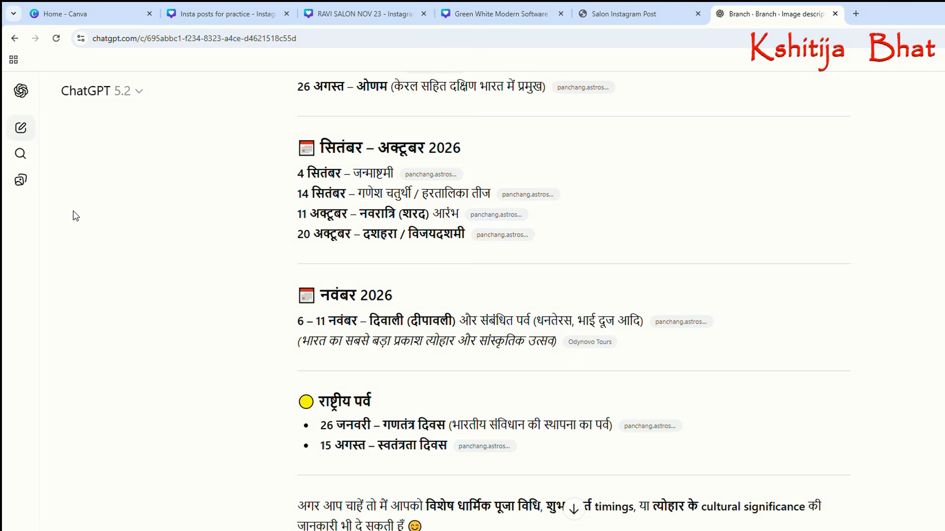
left_click(20, 128)
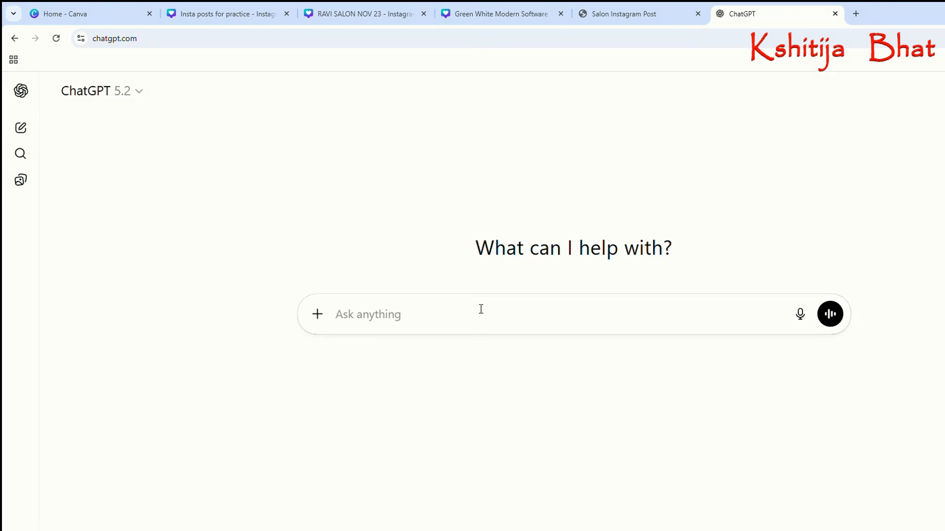
Write the prompt "i am selling a template on gumroad . suggest me a proper description" without sending it.
type("i am selling a")
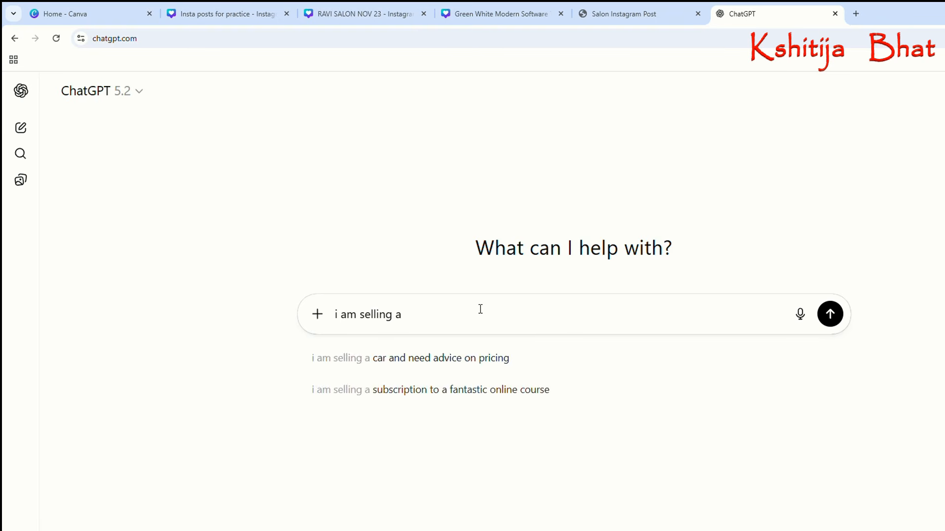
type(" template on gumroad")
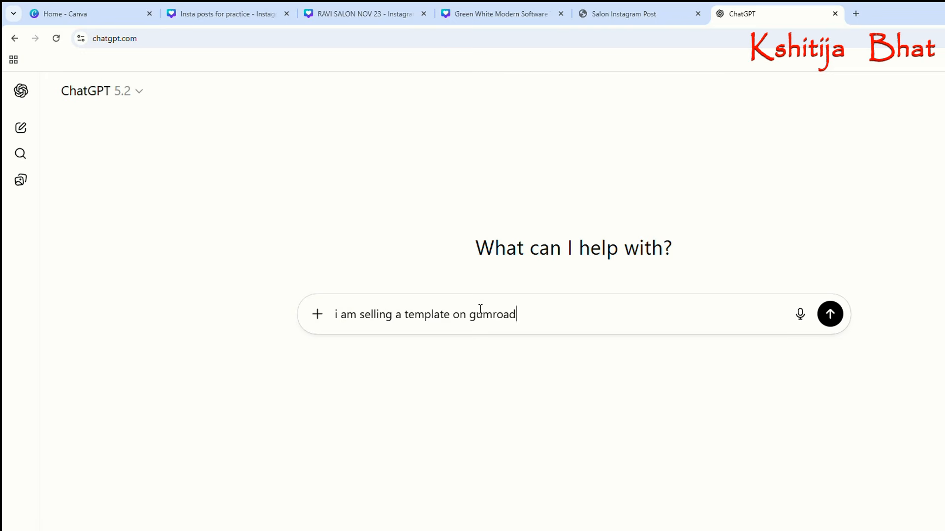
type(" . suggest me a proper descrip")
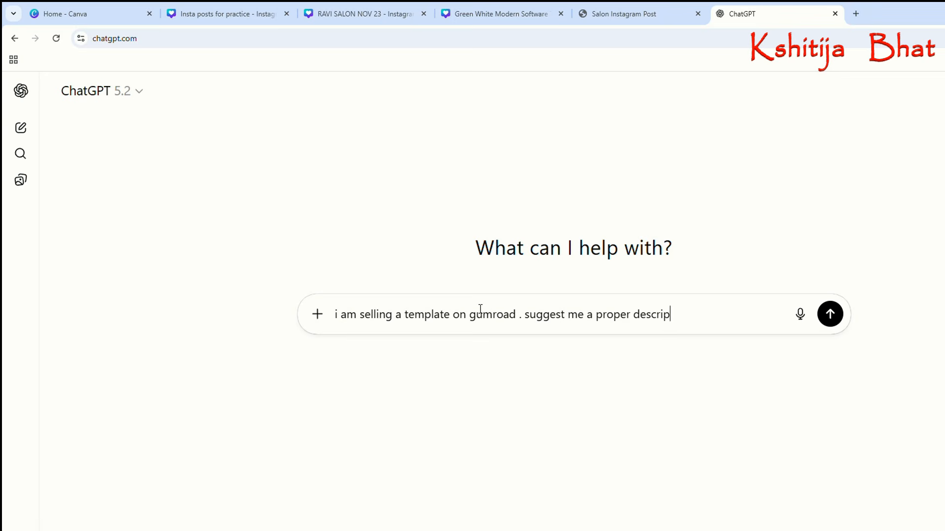
key("BackSpace")
type("ption")
left_click(235, 13)
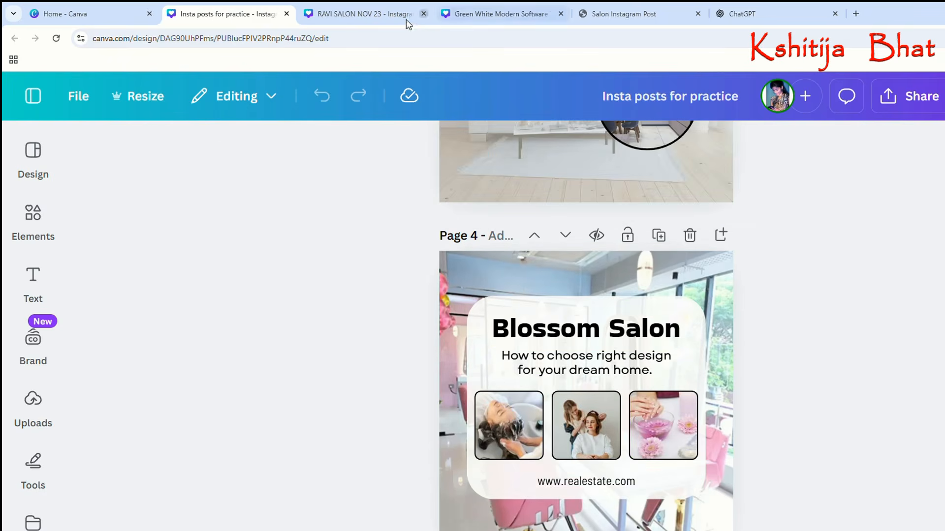
left_click(350, 13)
left_click(481, 18)
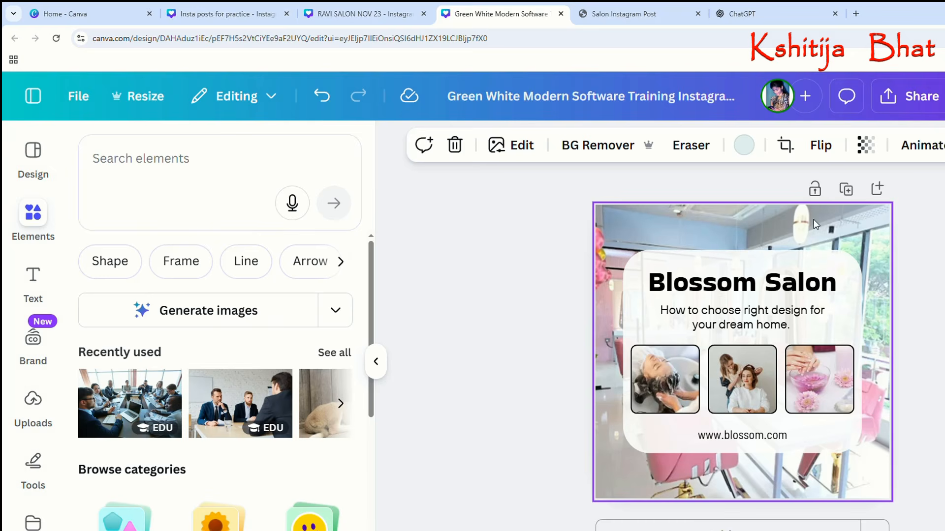
left_click(901, 99)
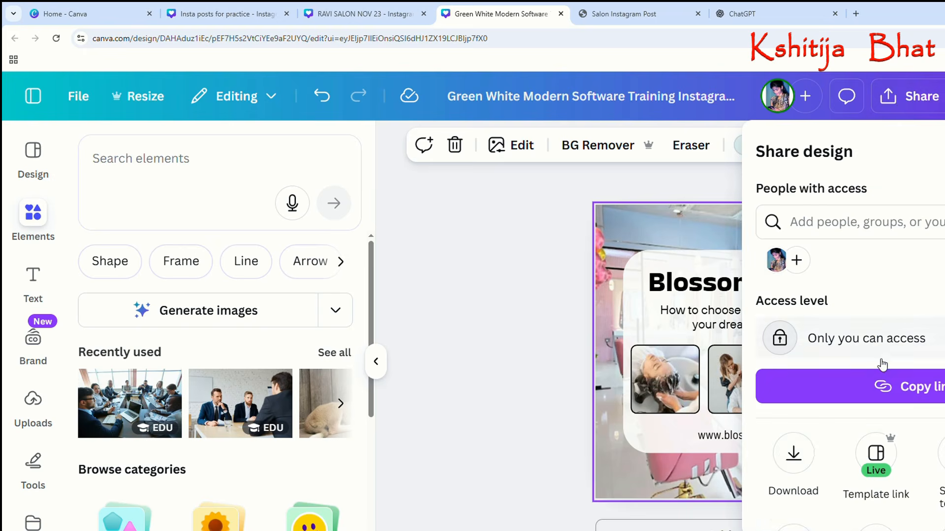
left_click(793, 452)
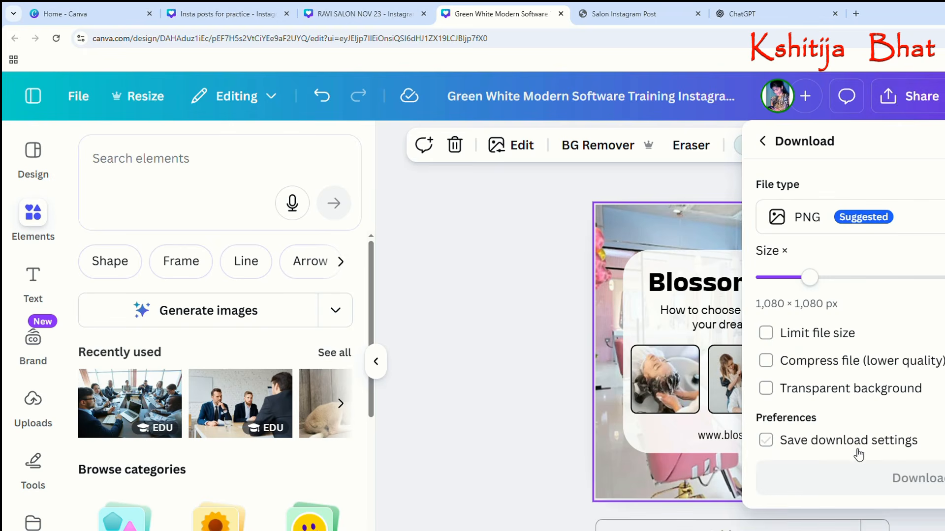
left_click(915, 478)
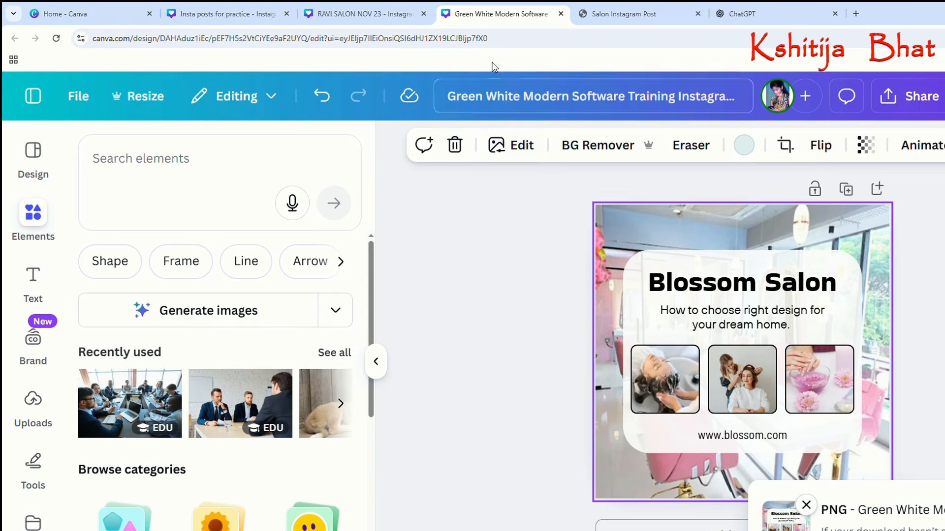
Return to ChatGPT, attach the downloaded Blossom Salon image to the prompt and send it.
left_click(738, 14)
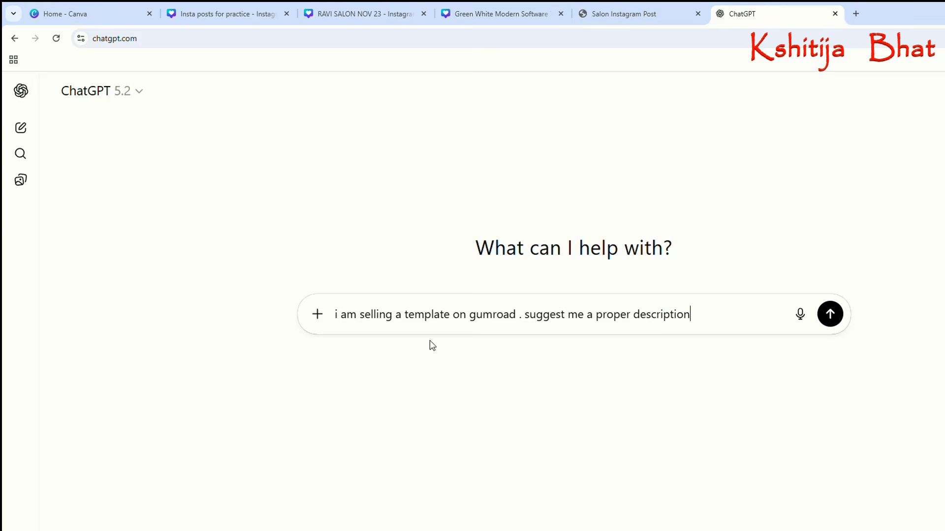
left_click(316, 318)
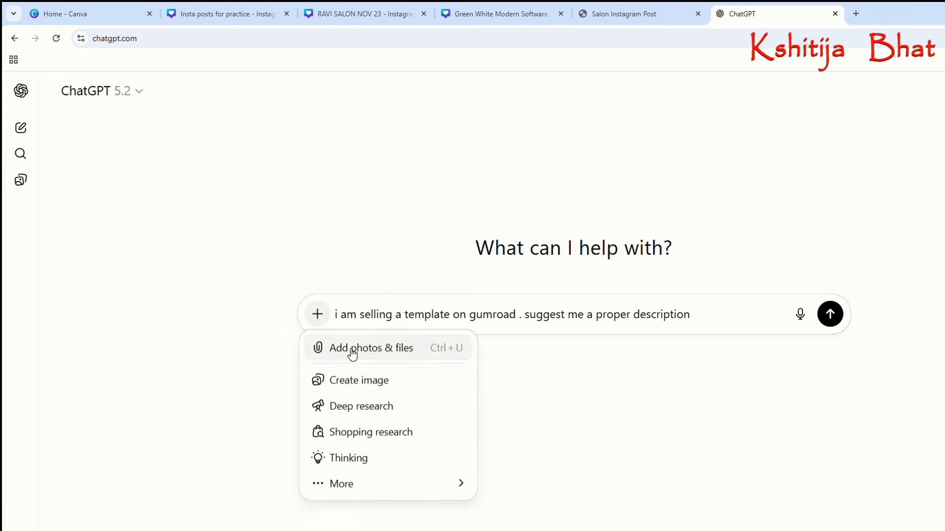
left_click(348, 345)
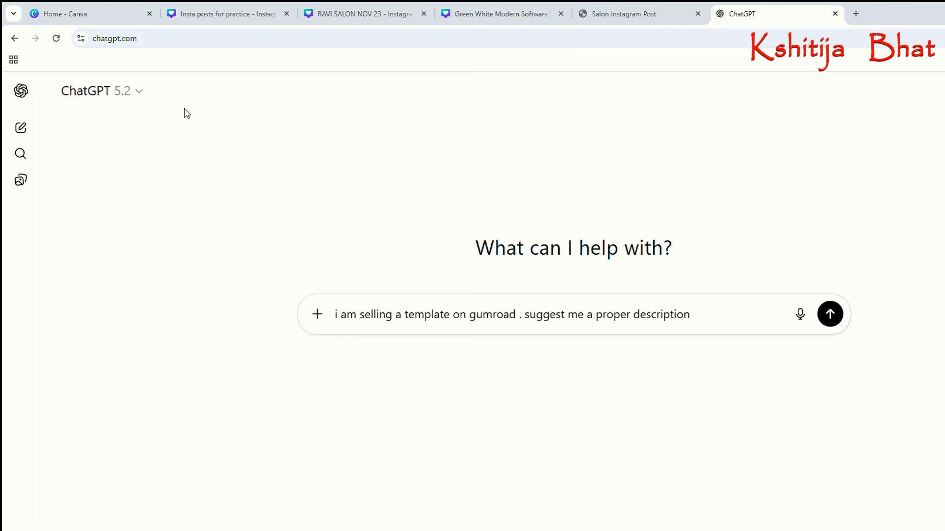
left_click(825, 467)
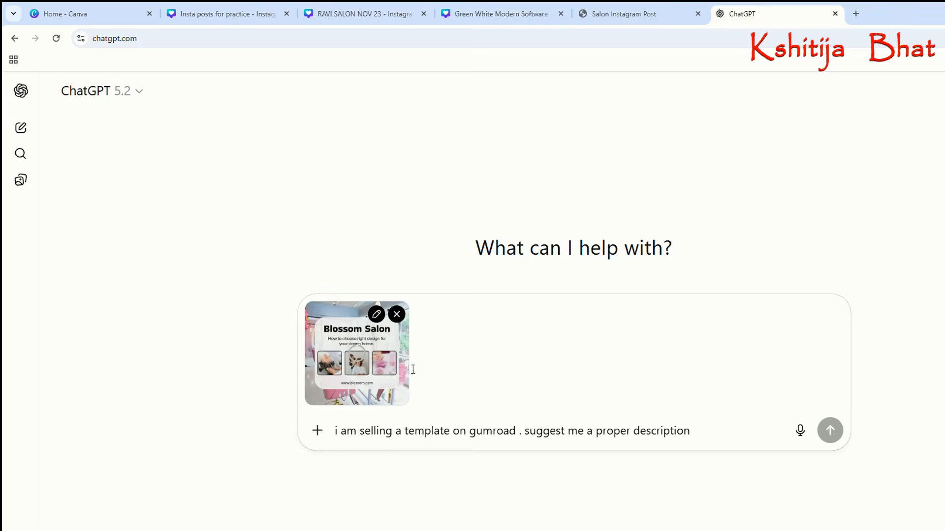
left_click_drag(337, 433, 712, 433)
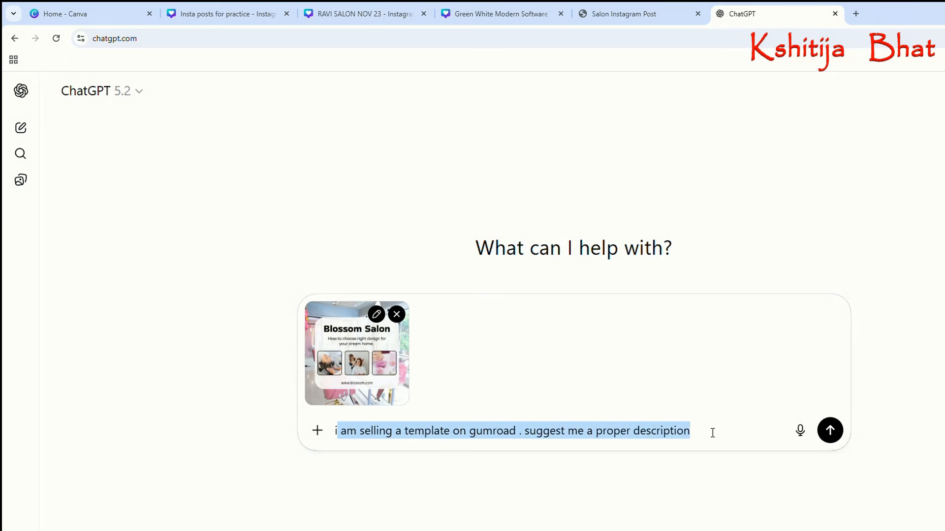
left_click(712, 433)
key("Return")
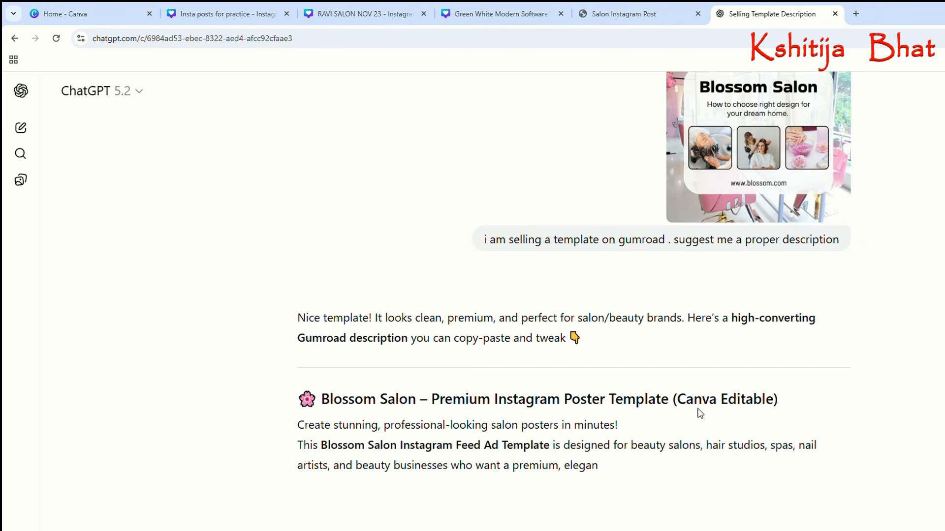
Examine the opening text and the What's Included list of the generated template description.
scroll(410, 392, "down", 2)
scroll(410, 392, "down", 1)
scroll(315, 301, "down", 1)
left_click_drag(298, 217, 701, 383)
scroll(607, 392, "down", 3)
left_click(402, 361)
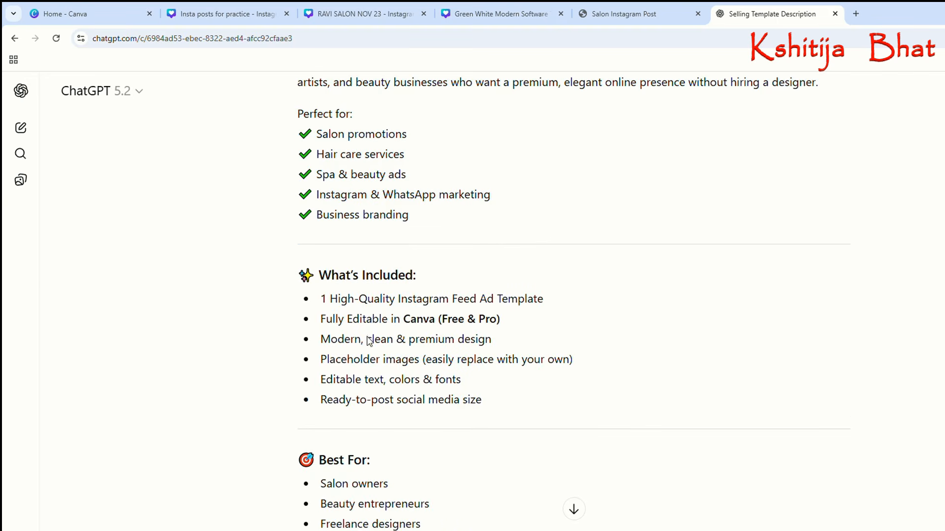
left_click_drag(322, 304, 510, 324)
left_click_drag(323, 326, 513, 323)
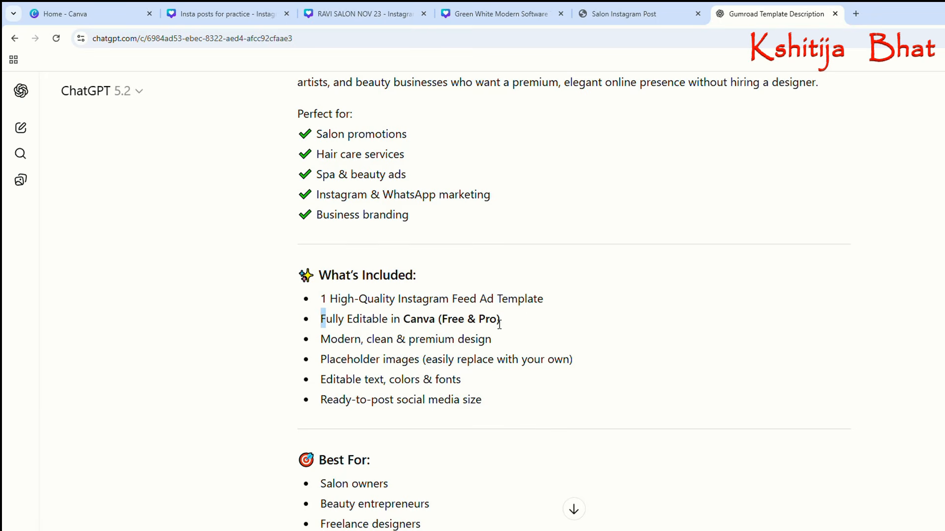
left_click_drag(330, 347, 491, 348)
Read the description's remaining sections, including How to Use, File Details, Why This Template and Note.
scroll(371, 455, "down", 4)
scroll(371, 455, "down", 8)
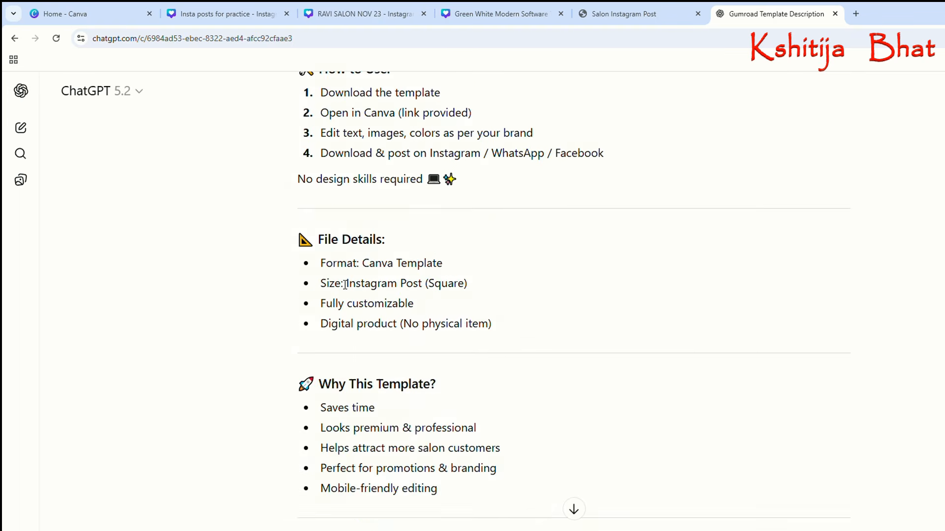
scroll(399, 416, "down", 5)
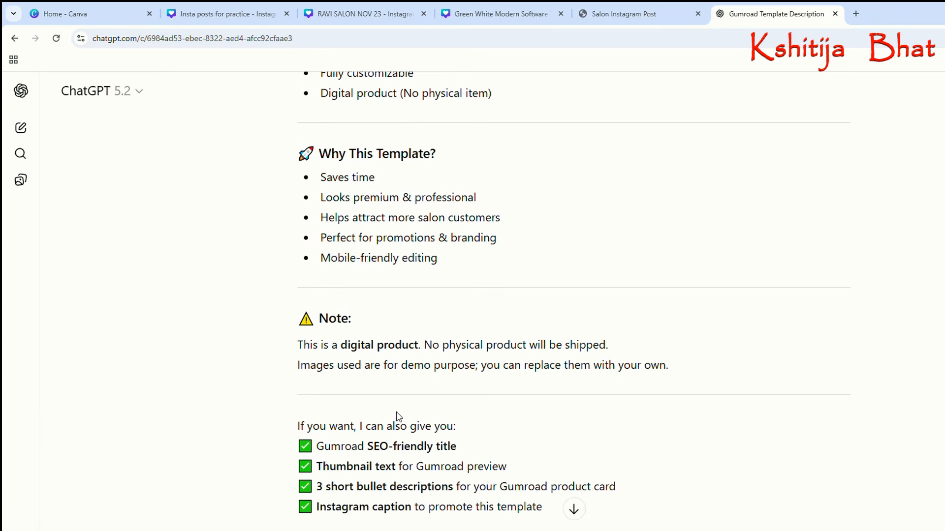
scroll(358, 380, "down", 3)
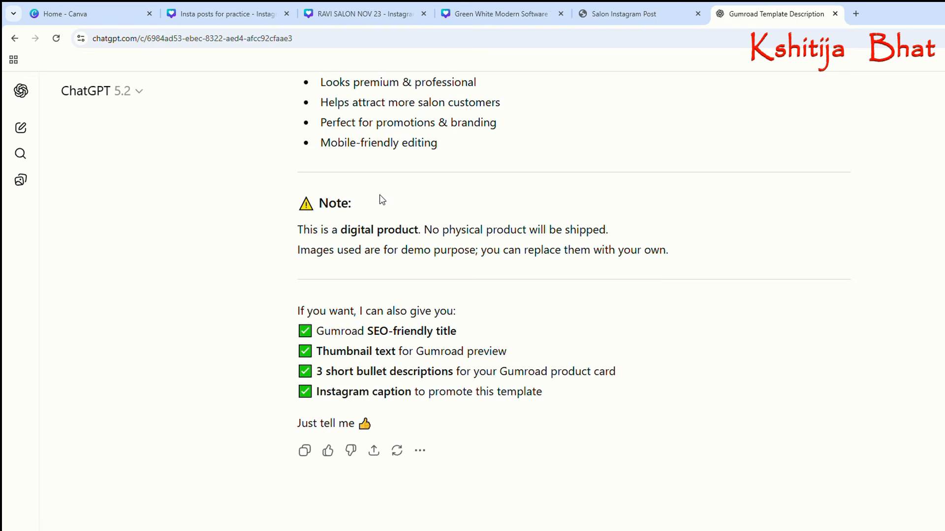
Copy the generated template description from ChatGPT and paste it into the Description of the Salon Instagram Post product in Gumroad.
left_click(306, 450)
scroll(435, 253, "up", 13)
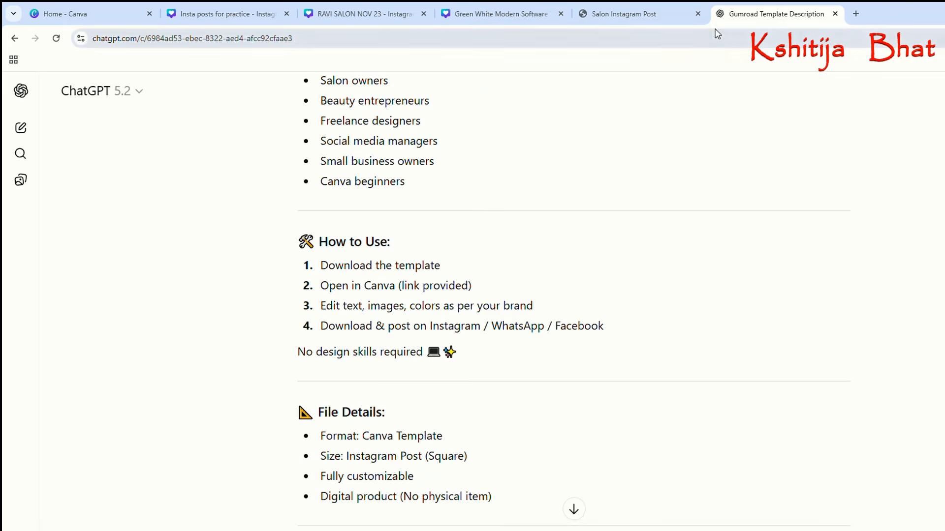
left_click(671, 12)
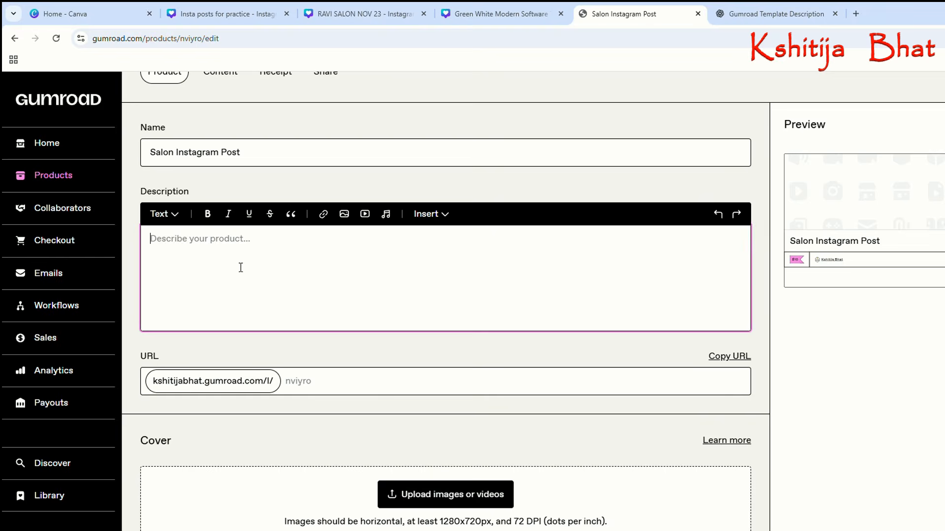
key("ctrl+v")
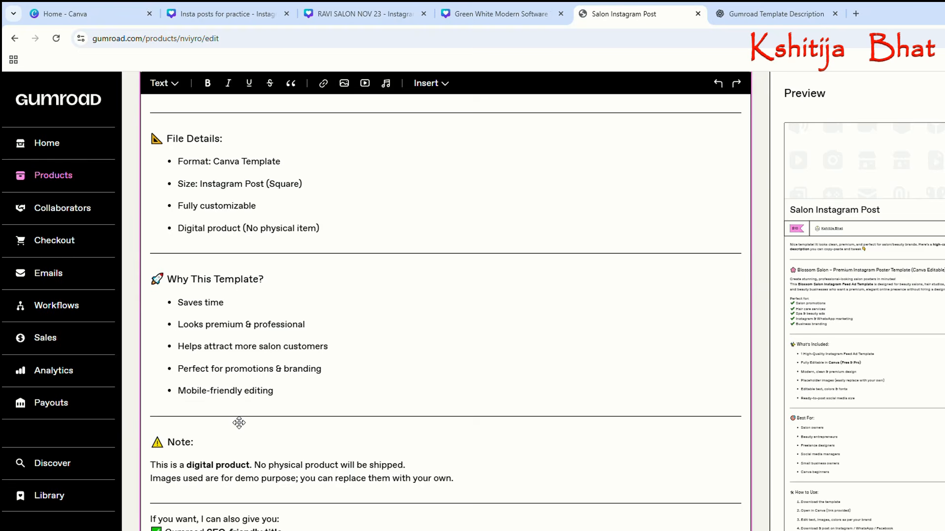
Delete the "Nice template!" introduction and the "Blossom Salon – Premium Instagram Poster Template" heading from the start of the description.
scroll(259, 388, "up", 15)
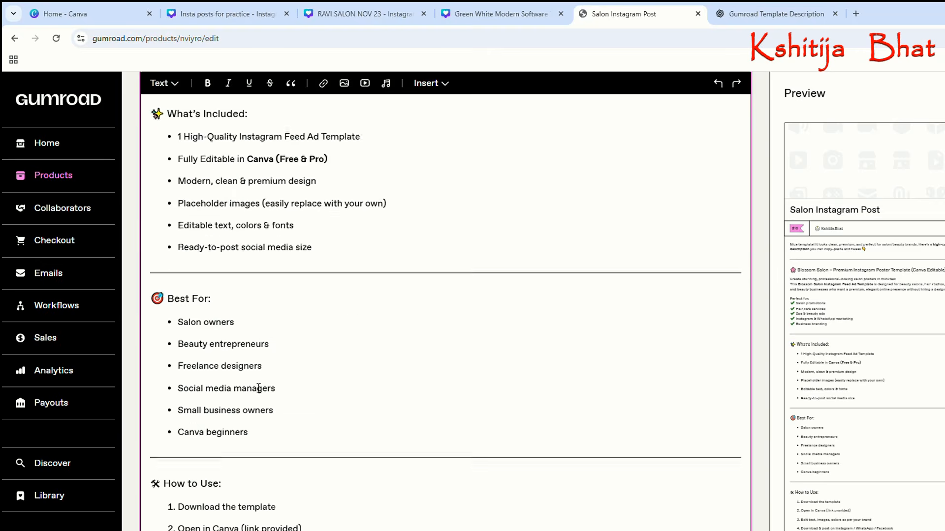
scroll(259, 388, "down", 3)
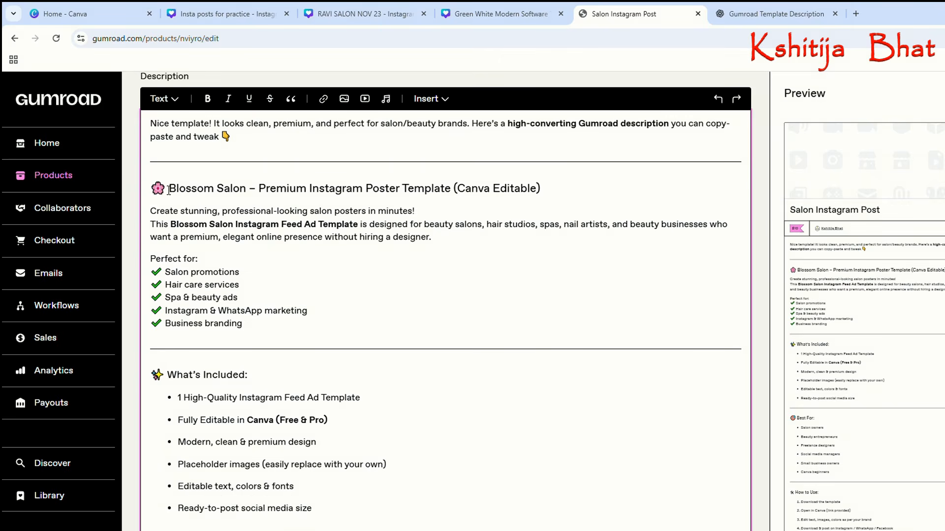
left_click_drag(154, 131, 469, 217)
left_click_drag(546, 210, 577, 192)
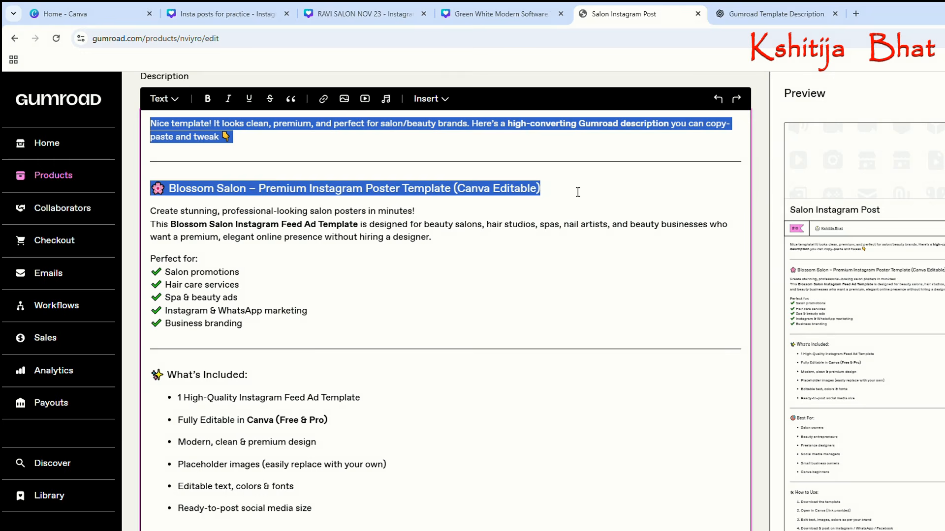
key("BackSpace")
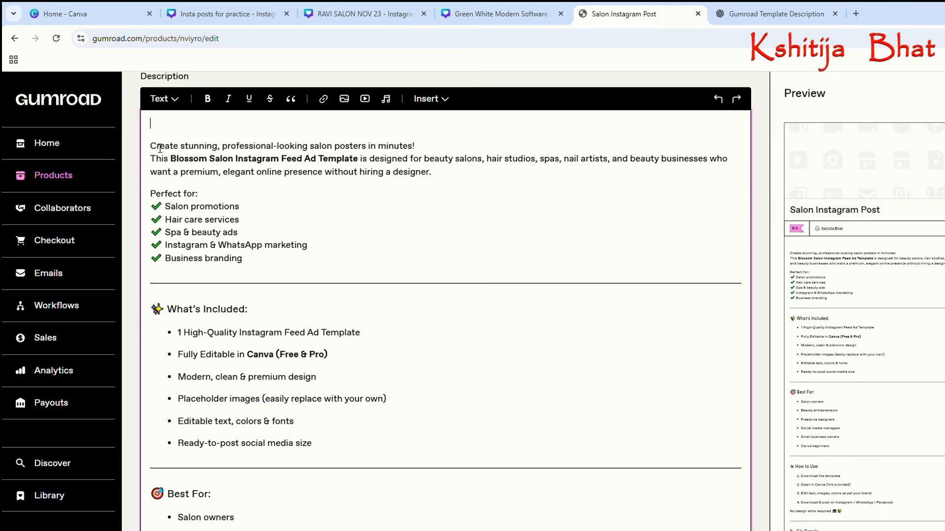
Remove the closing ChatGPT offer from "If you want, I can also give you" through "Just tell me", along with the divider below the Note.
scroll(220, 245, "down", 15)
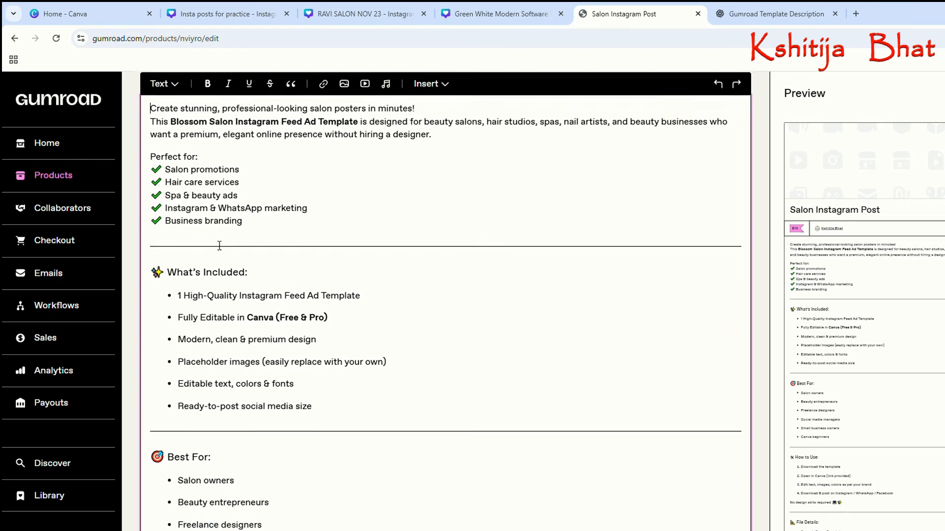
scroll(219, 246, "down", 5)
scroll(172, 238, "up", 7)
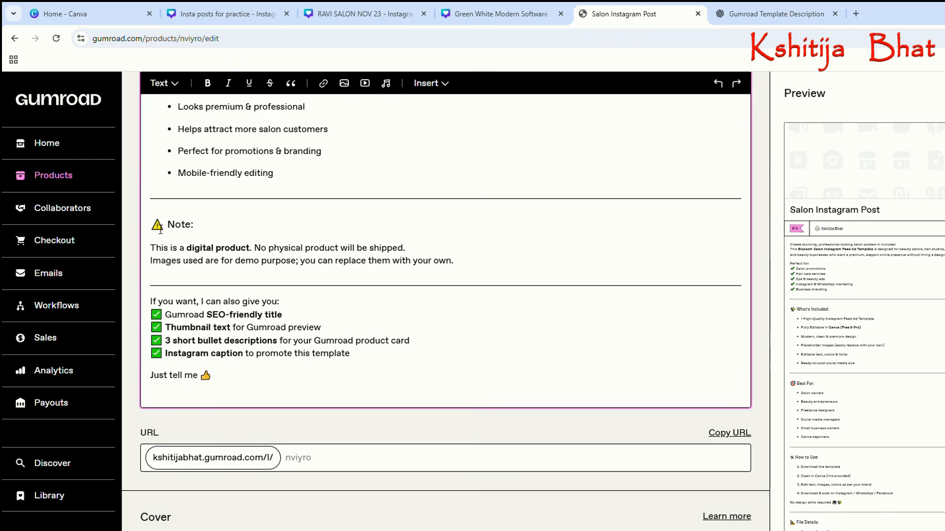
left_click(160, 230)
left_click_drag(155, 292, 348, 398)
key("BackSpace")
key("BackSpace")
key("BackSpace")
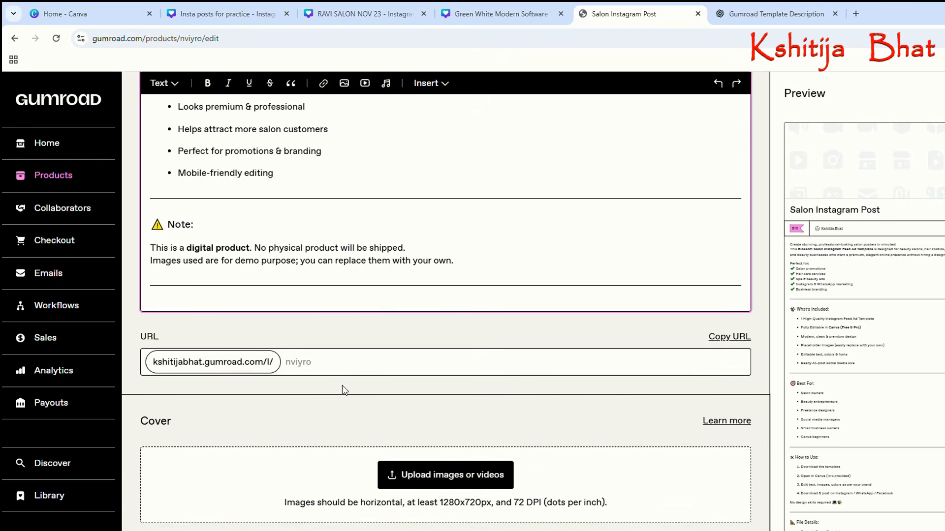
left_click(332, 282)
Review the trimmed description from the Why This Template section back up to its opening text and the product name.
scroll(324, 256, "up", 5)
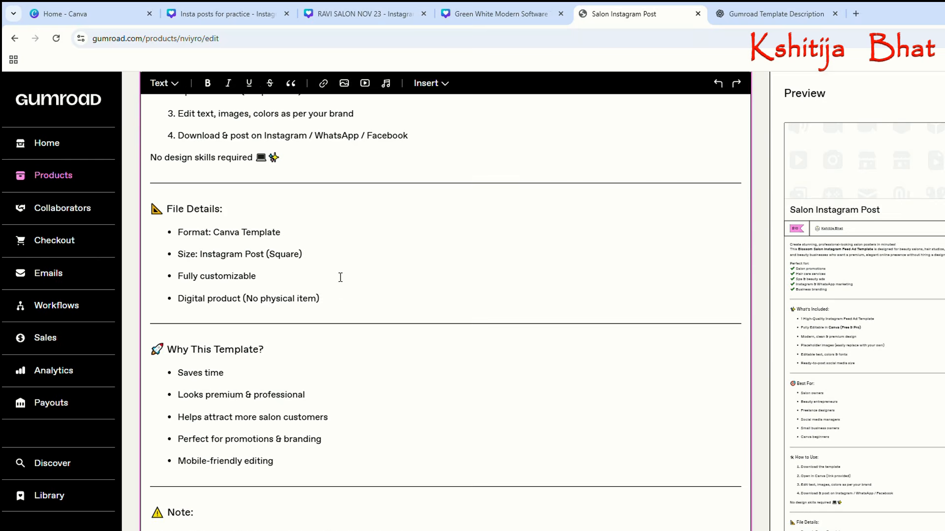
left_click(225, 389)
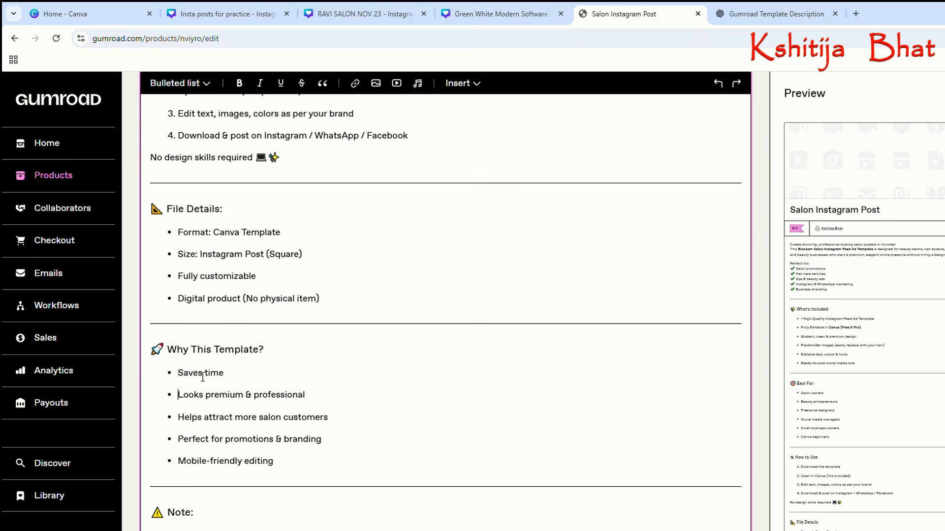
left_click(302, 331)
scroll(320, 300, "up", 10)
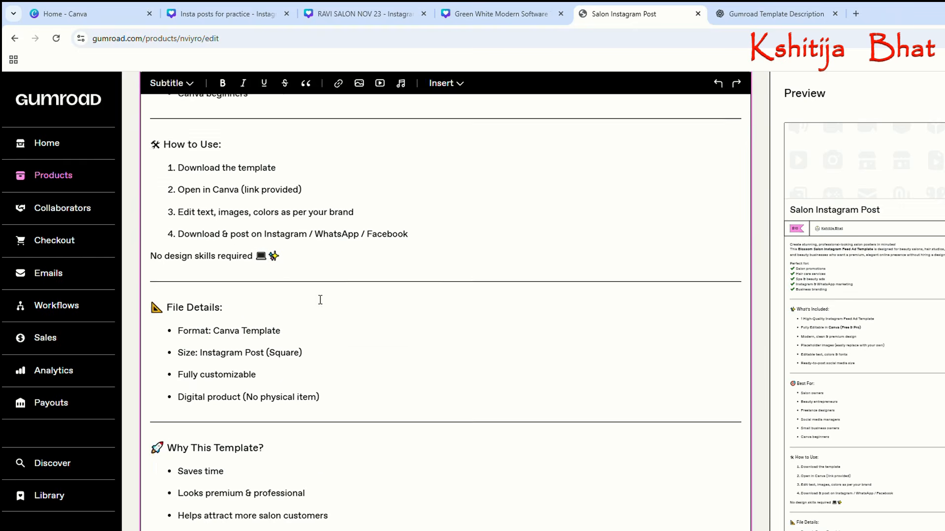
scroll(320, 300, "up", 1)
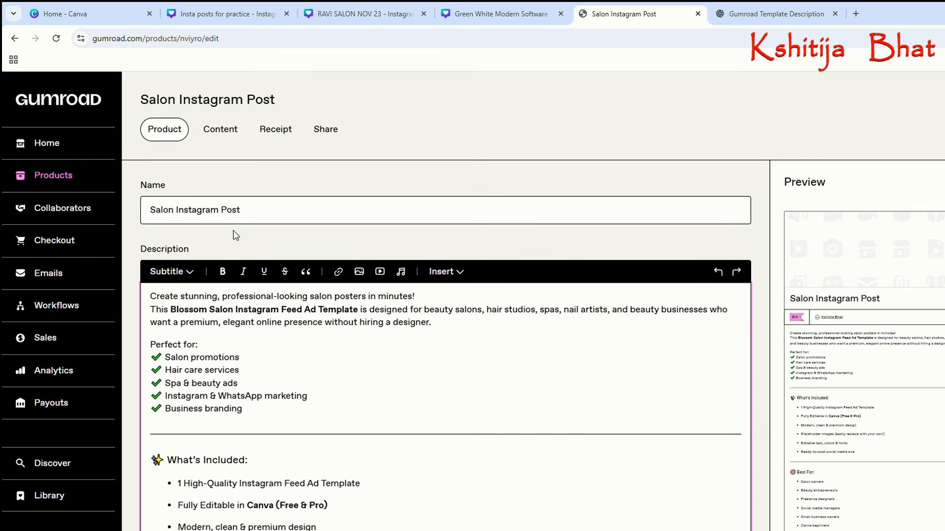
Open the product's custom URL ending for editing.
scroll(239, 237, "down", 20)
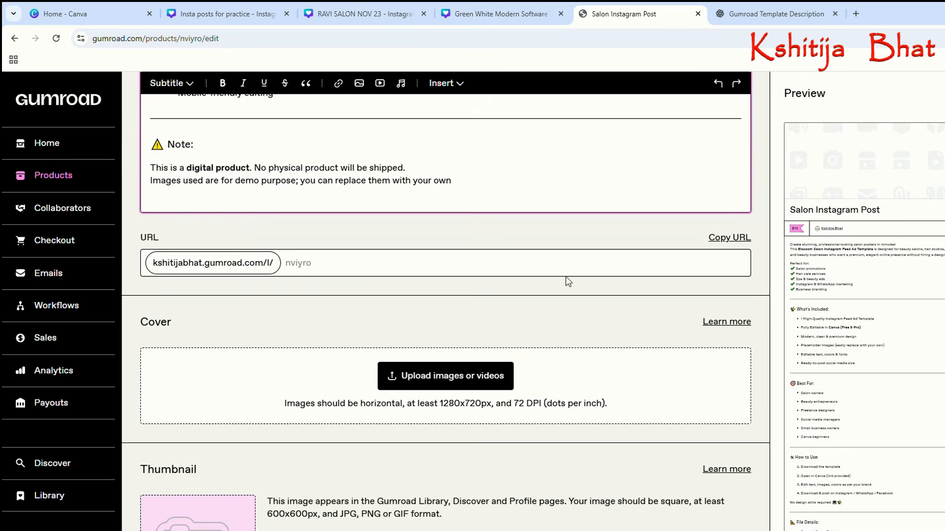
left_click(301, 268)
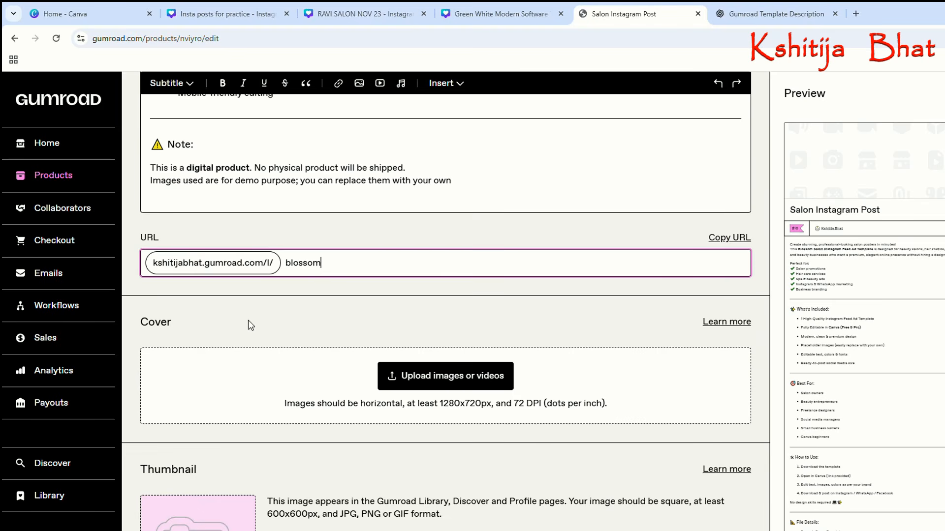
Check the minimum image dimensions required for the product's cover.
scroll(250, 320, "down", 1)
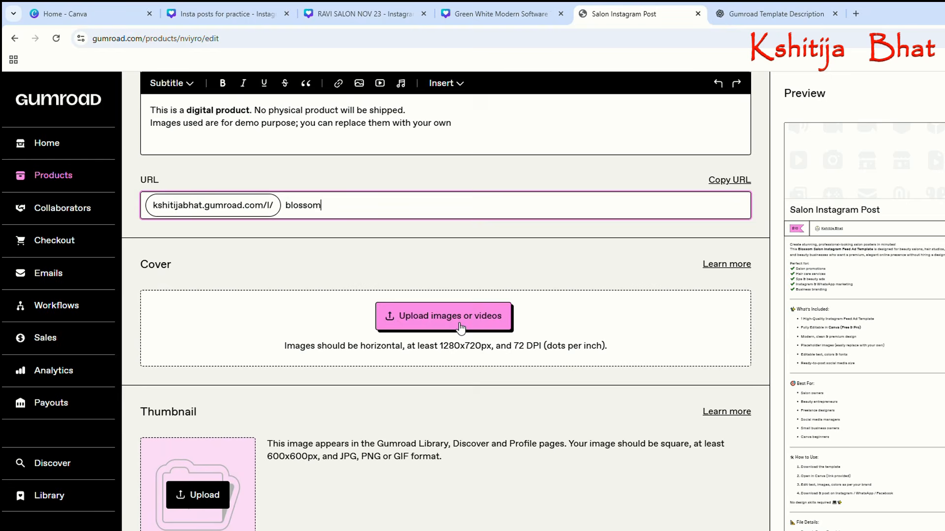
scroll(461, 328, "down", 1)
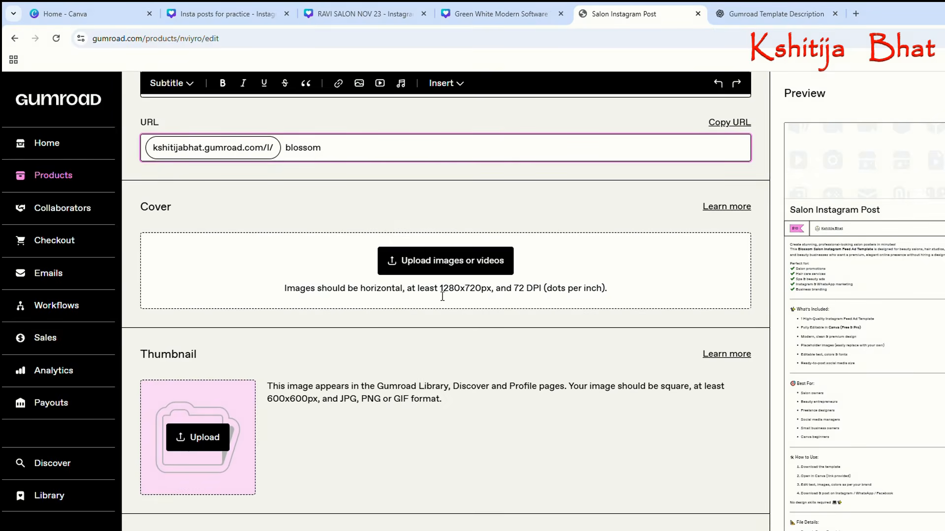
left_click_drag(441, 294, 501, 296)
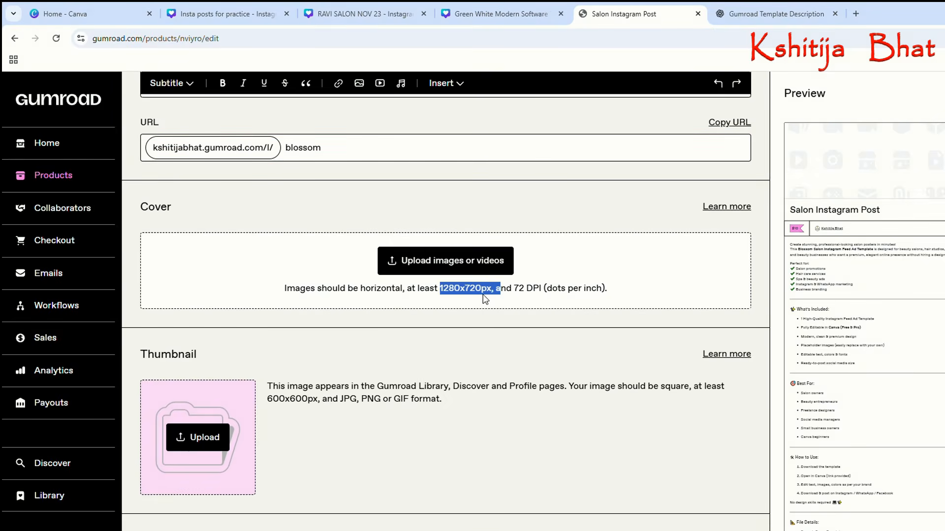
left_click(485, 299)
left_click_drag(441, 295, 474, 298)
Switch to the Canva home page, start a new design and browse the available design types for a custom size.
left_click(85, 9)
scroll(255, 194, "up", 3)
left_click(22, 144)
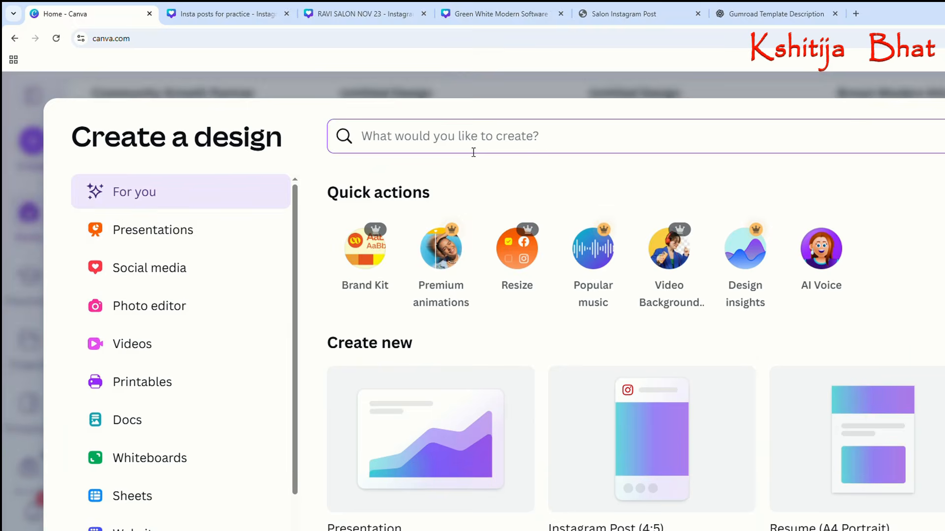
scroll(415, 281, "down", 2)
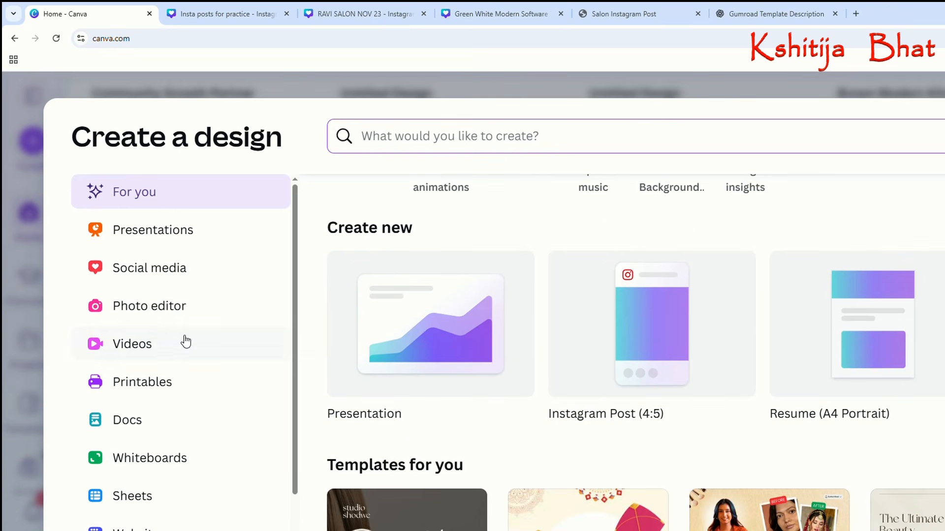
scroll(198, 339, "down", 2)
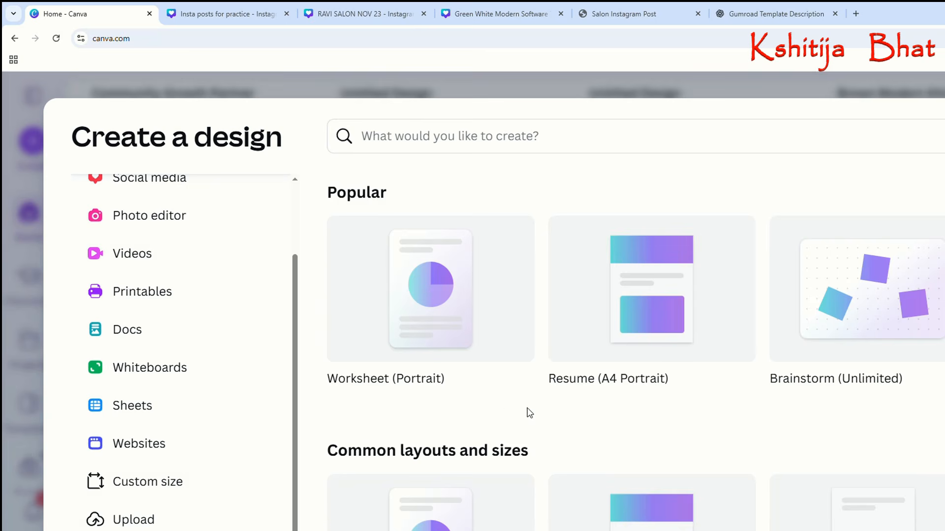
scroll(529, 413, "down", 6)
scroll(397, 409, "down", 10)
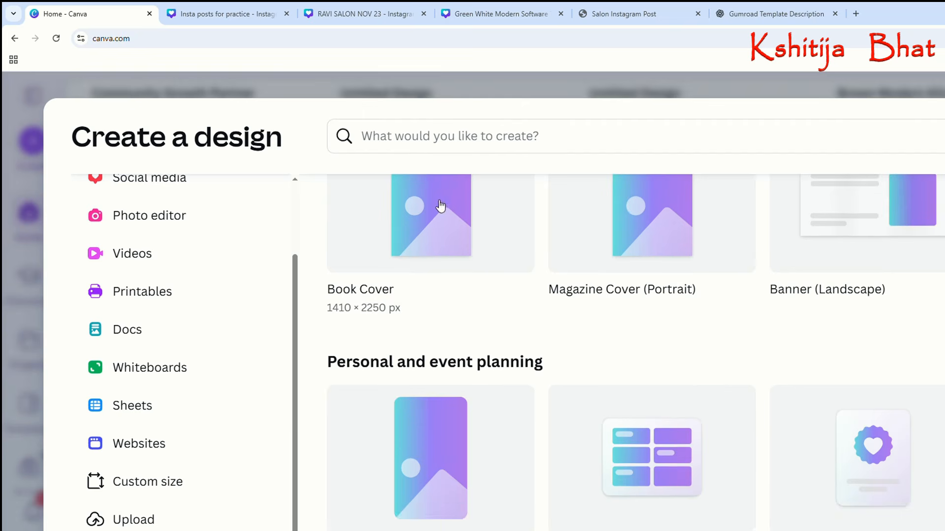
Search the design types for "custom size".
left_click(466, 151)
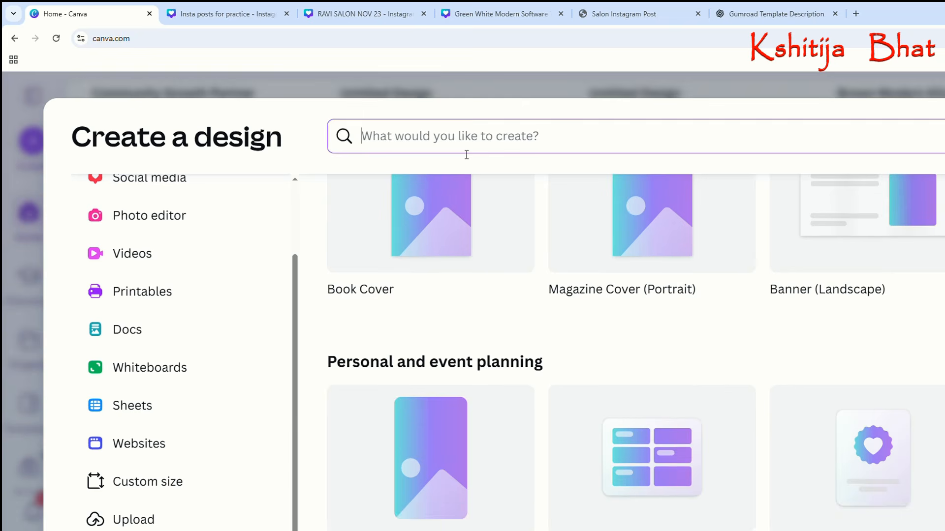
type("custo")
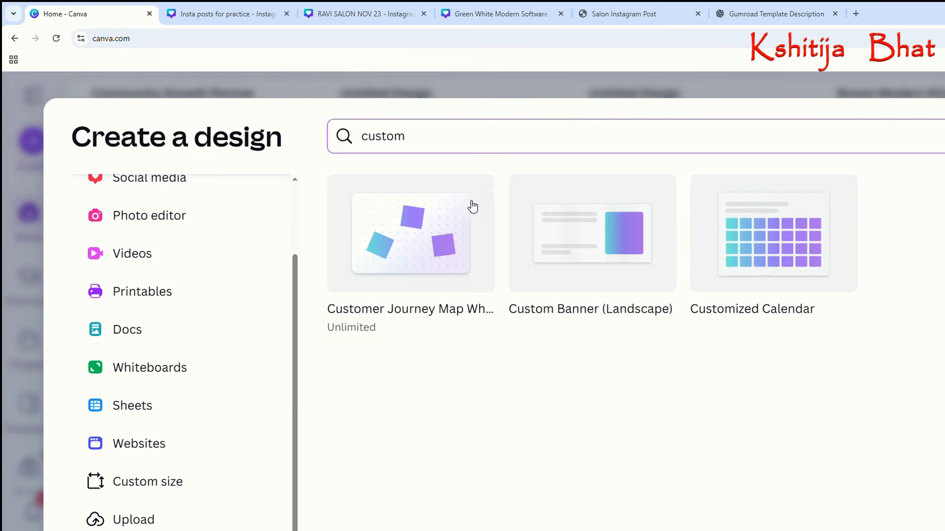
type("m")
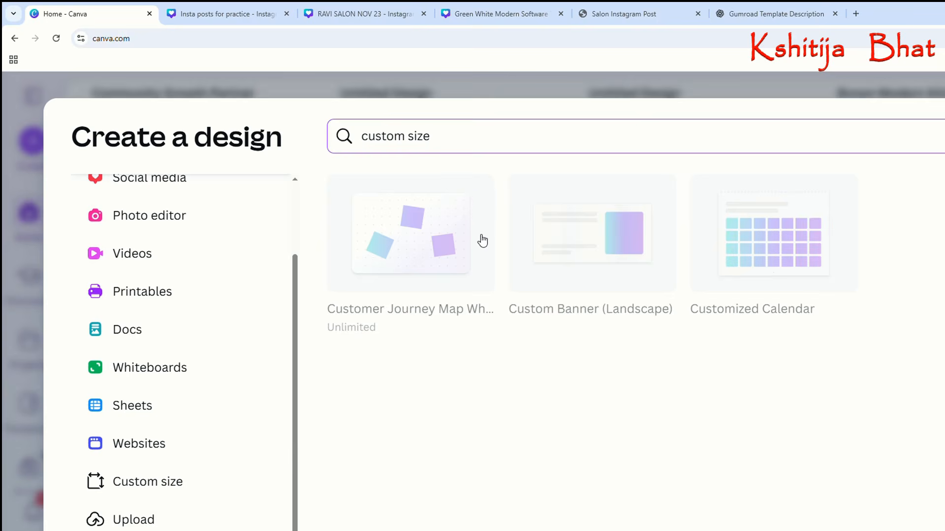
Open the custom size settings for the new design and recheck the cover size requirement on the Gumroad product page.
scroll(210, 279, "up", 1)
scroll(210, 277, "up", 2)
scroll(210, 276, "down", 2)
left_click(186, 482)
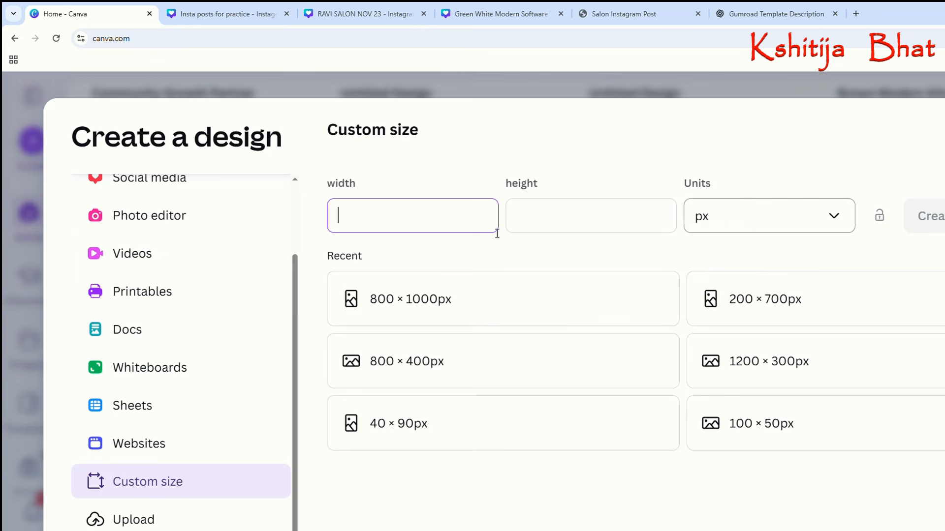
left_click(754, 15)
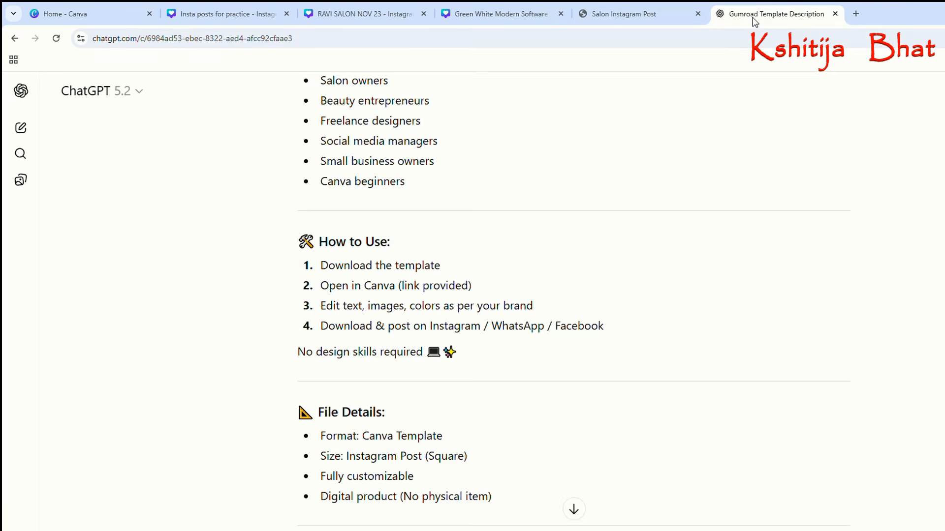
left_click(610, 12)
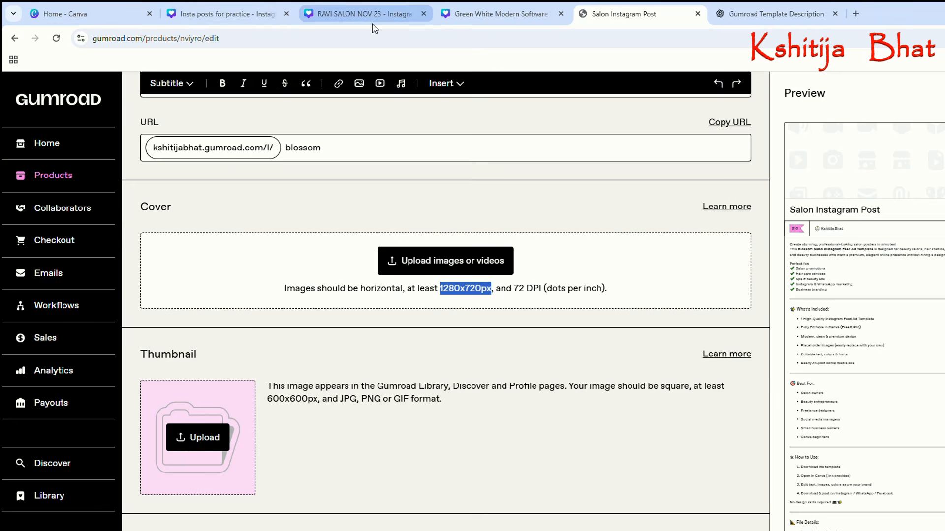
left_click(78, 14)
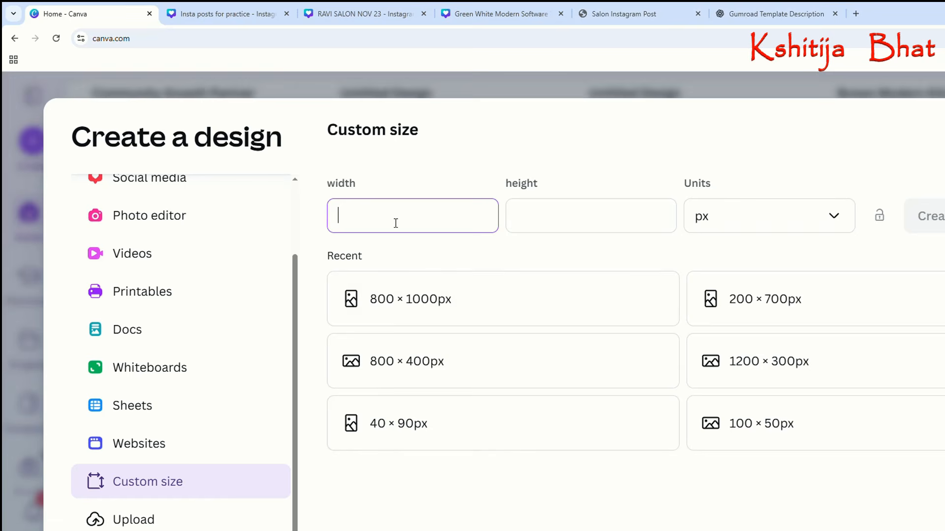
Create a blank custom design 1280 px wide and 720 px high.
left_click(436, 232)
type("1280")
left_click(605, 219)
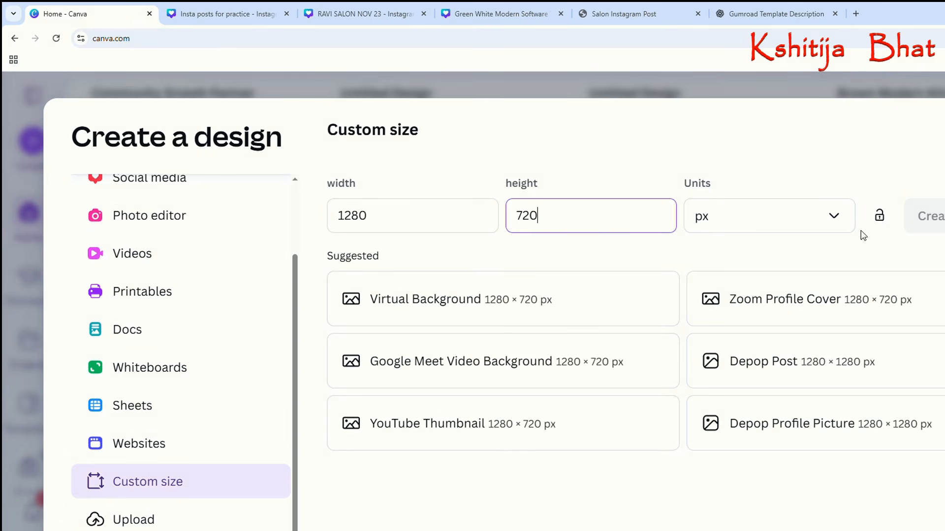
left_click(925, 217)
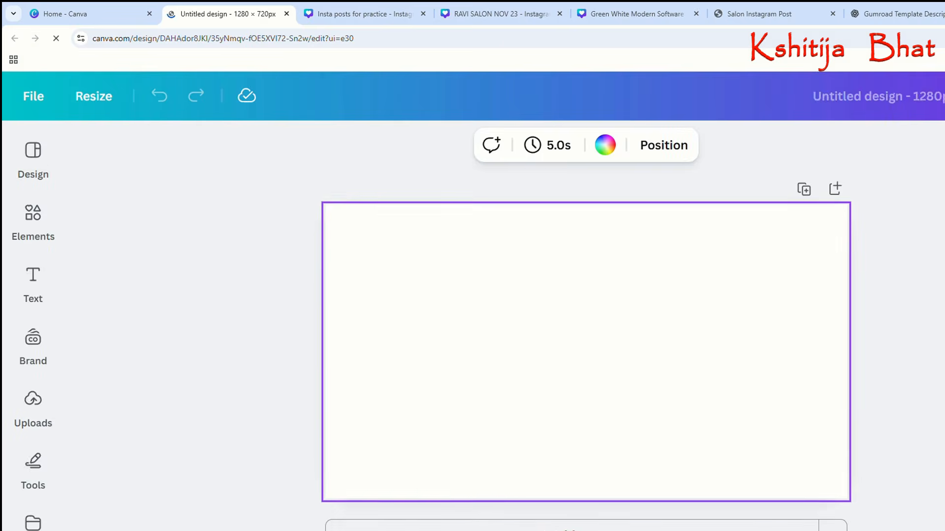
Paste the copied Blossom Salon post image onto the blank page and collapse the uploads list.
left_click(32, 352)
left_click(32, 389)
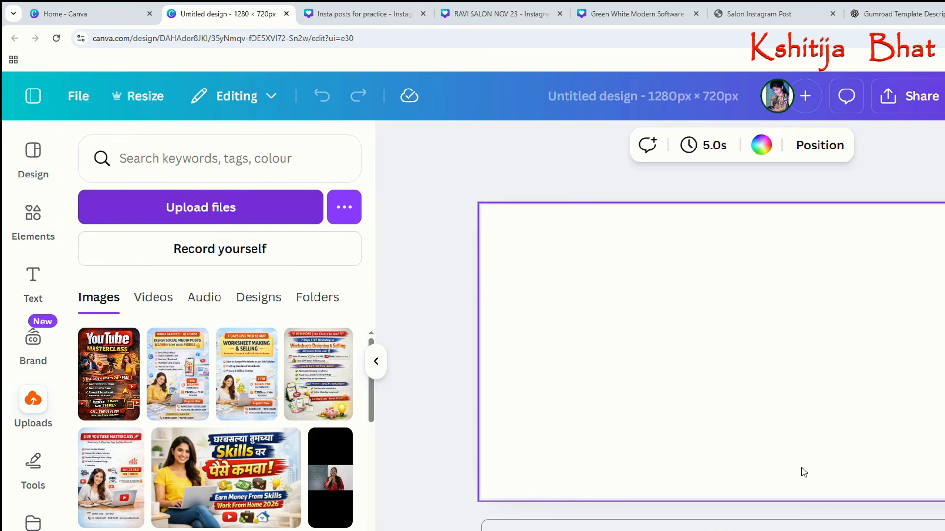
key("ctrl+v")
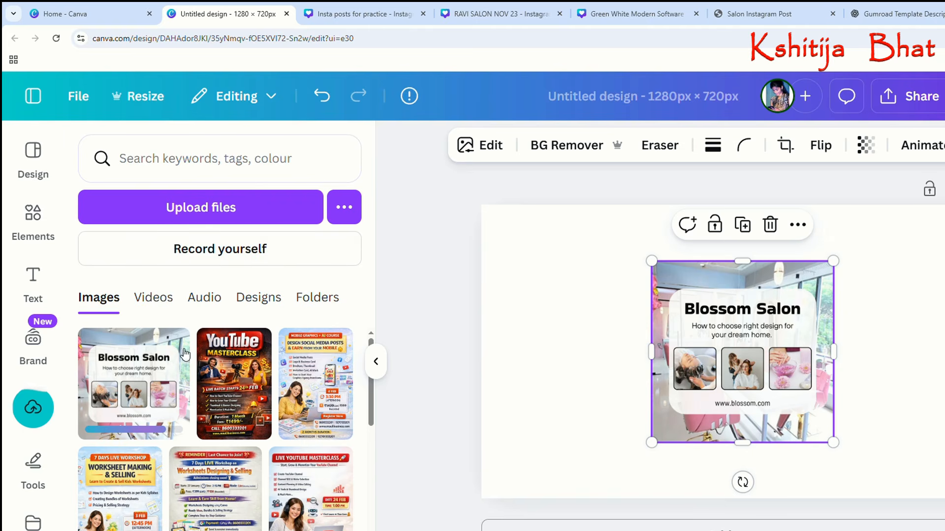
left_click(376, 361)
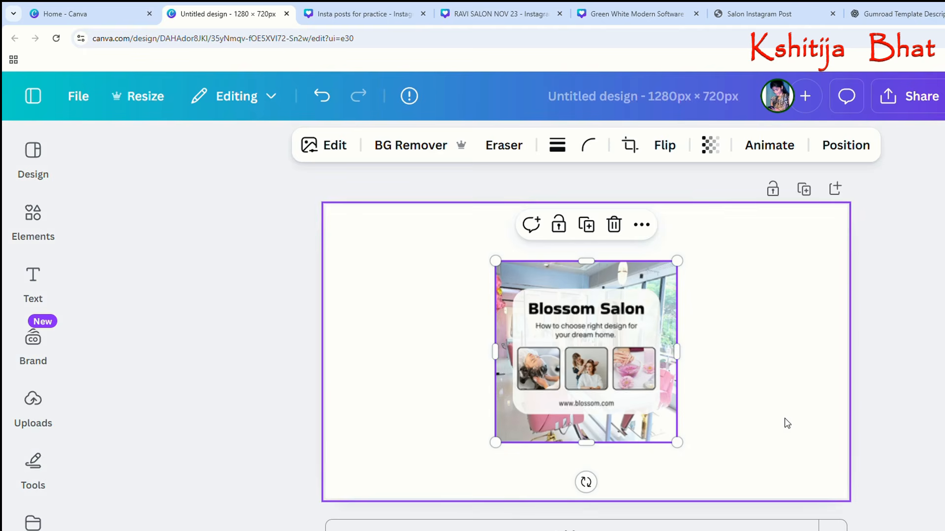
Enlarge the Blossom Salon image slightly and centre it horizontally on the page.
left_click_drag(686, 452, 701, 465)
left_click(707, 451)
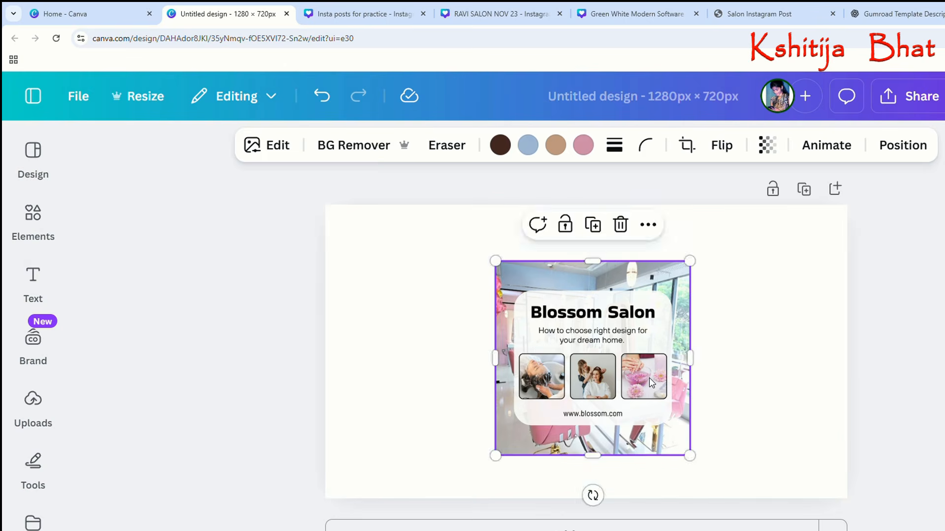
left_click_drag(656, 385, 650, 383)
left_click(738, 369)
left_click(626, 277)
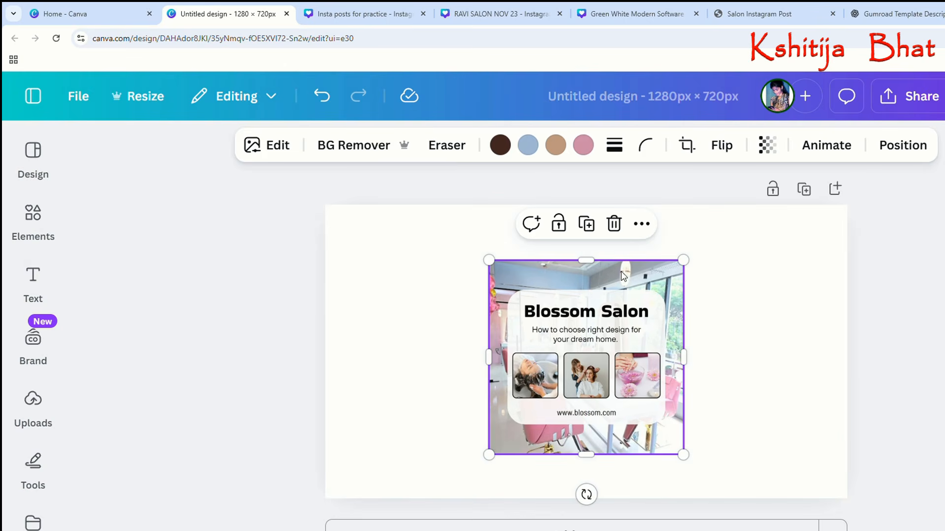
Add a thin solid black border to the Blossom Salon image.
left_click(614, 146)
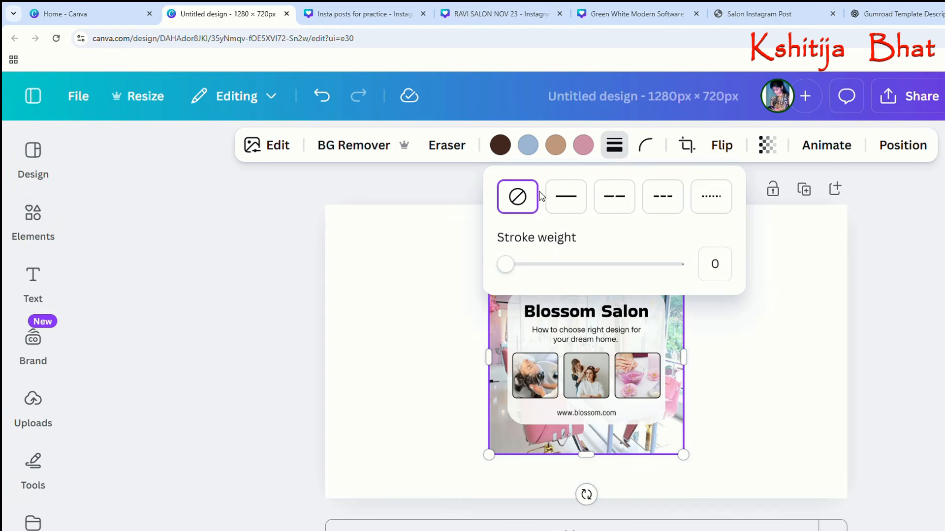
left_click(565, 196)
left_click_drag(512, 265, 508, 270)
left_click(773, 358)
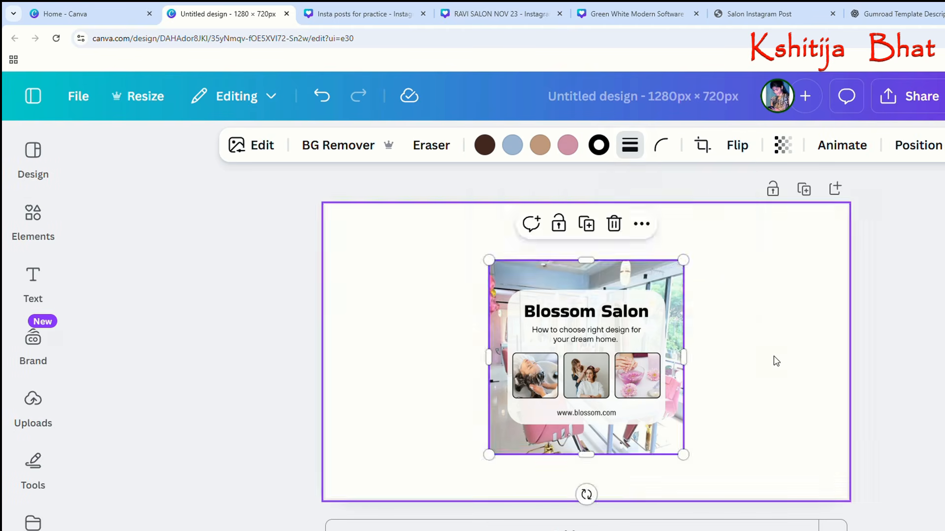
Duplicate the image and place a slightly smaller copy to its left, layered behind the original.
left_click(602, 268)
left_click(586, 223)
left_click_drag(595, 338, 461, 337)
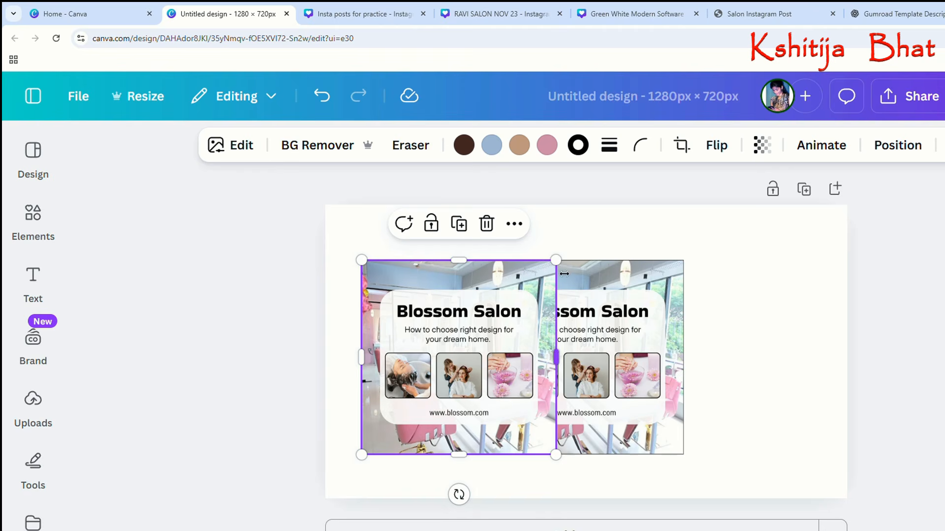
left_click_drag(564, 272, 526, 282)
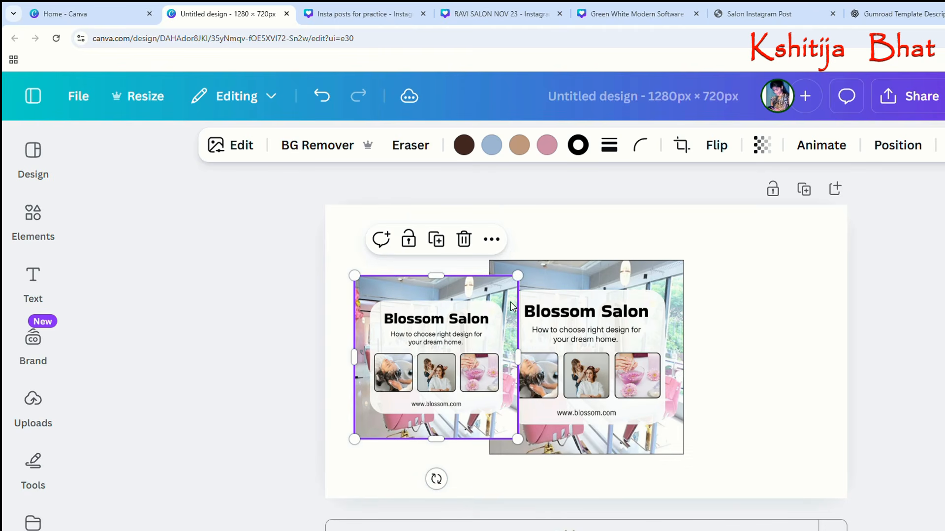
left_click(898, 146)
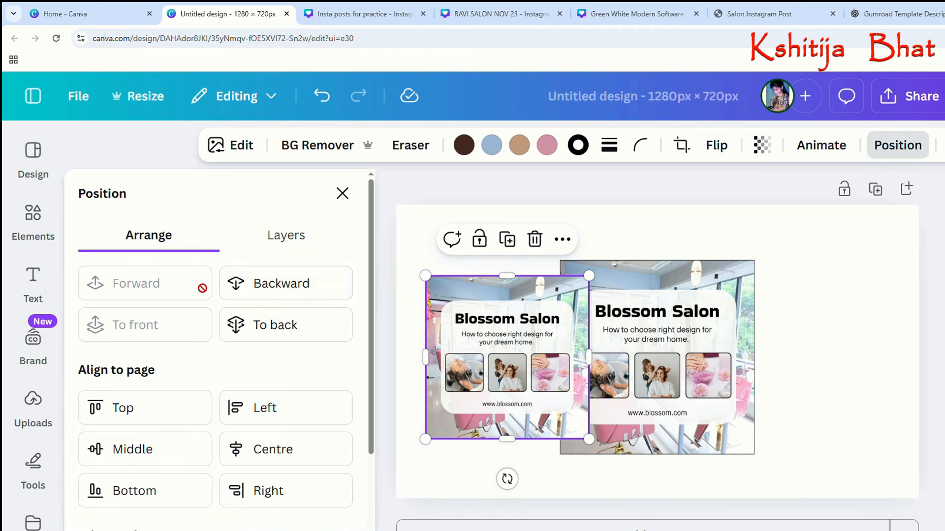
left_click(297, 287)
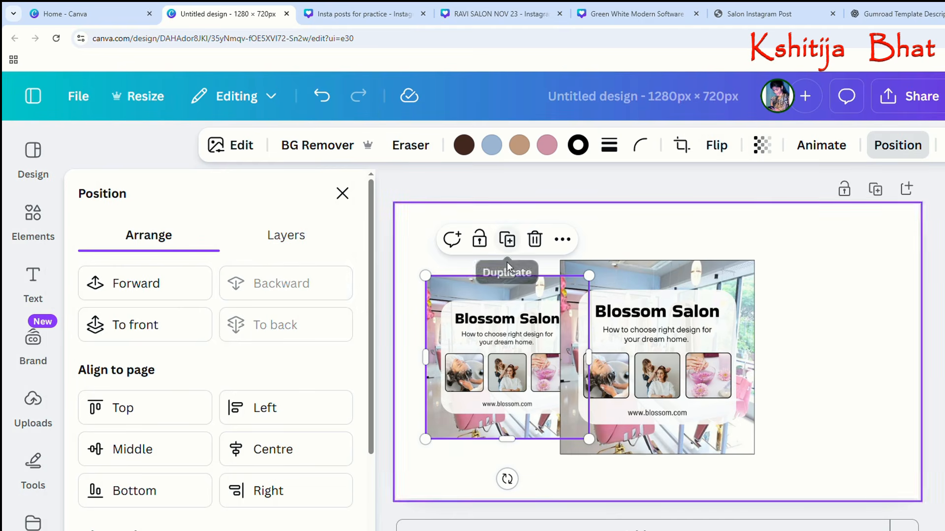
Duplicate the smaller image and place the copy behind the centre image's right side, mirroring the left copy.
left_click(515, 240)
left_click_drag(424, 354, 830, 358)
left_click(335, 336)
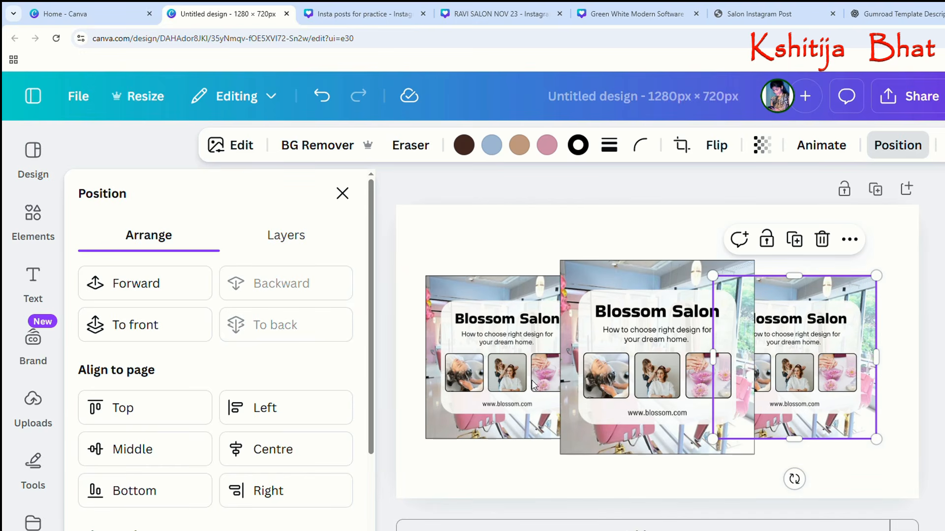
left_click_drag(831, 389, 842, 391)
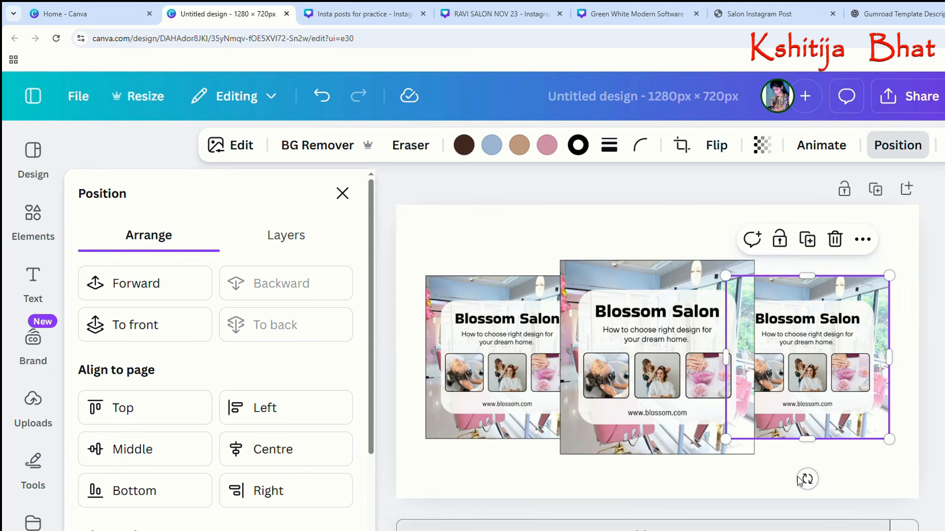
left_click(728, 486)
Apply the Glow shadow effect to the centre Blossom Salon image.
left_click(495, 407)
left_click(654, 405)
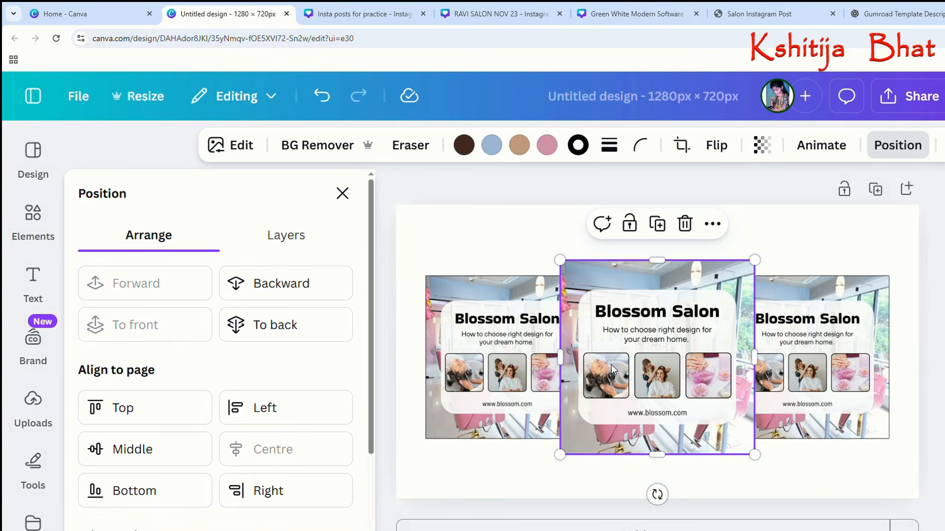
left_click(247, 152)
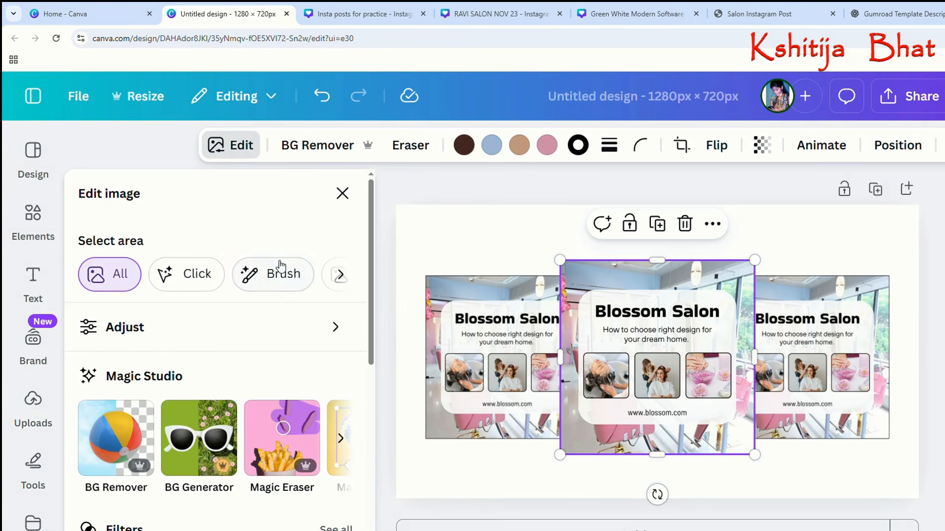
scroll(251, 439, "down", 3)
scroll(252, 441, "down", 1)
scroll(199, 427, "down", 2)
left_click(132, 466)
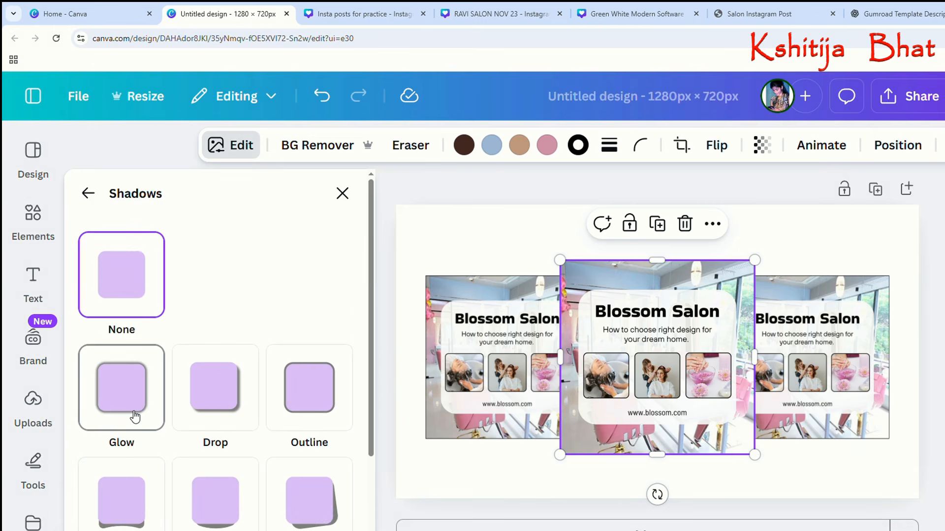
left_click(134, 416)
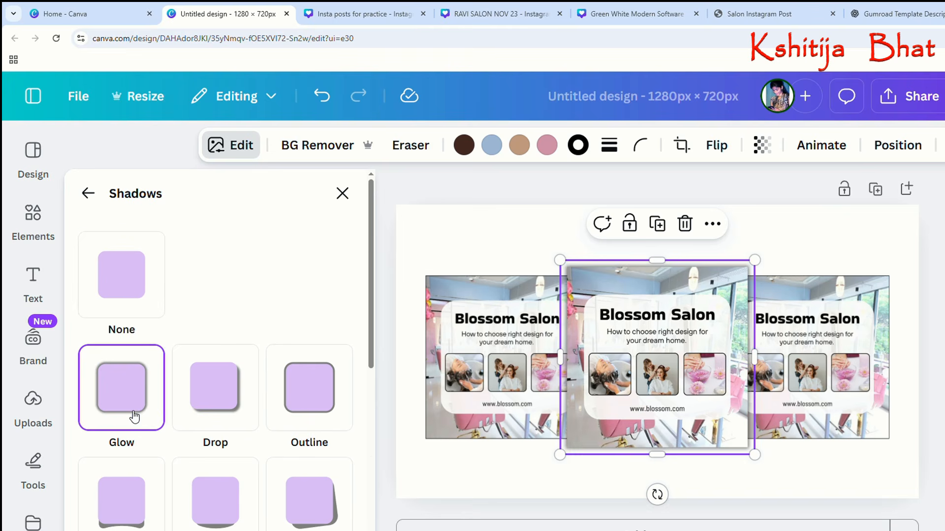
Try the Drop and Outline shadow effects on the centre image.
left_click(215, 396)
left_click(317, 414)
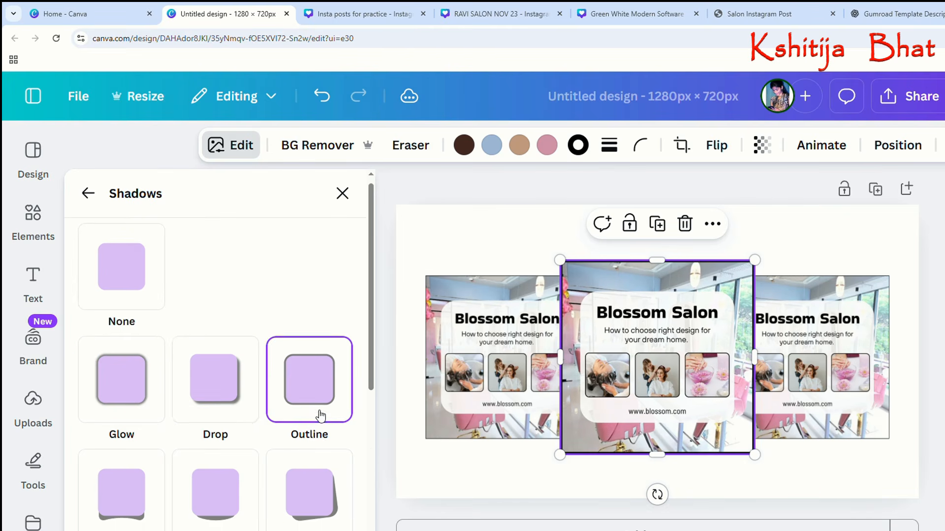
scroll(317, 415, "down", 2)
scroll(310, 379, "up", 3)
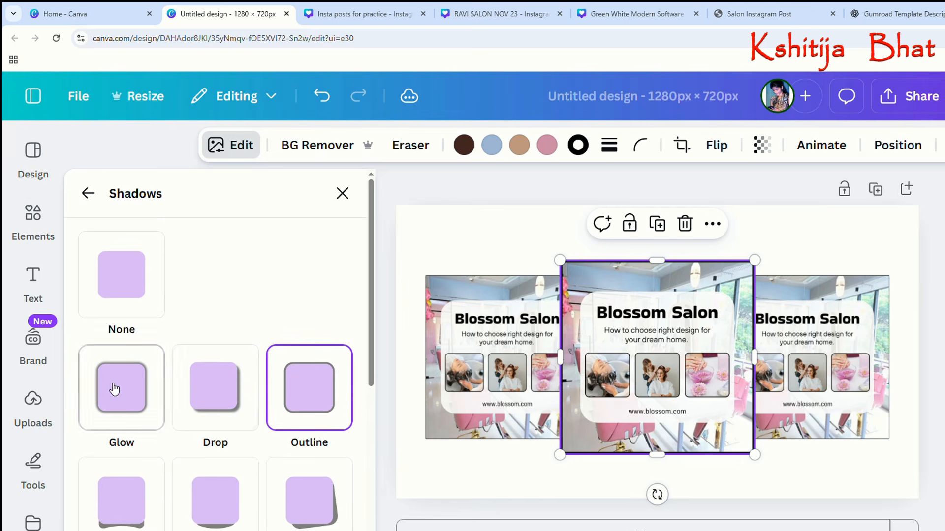
Apply the Glow shadow effect to the centre, left and right Blossom Salon images.
left_click(99, 389)
left_click(497, 423)
left_click(132, 386)
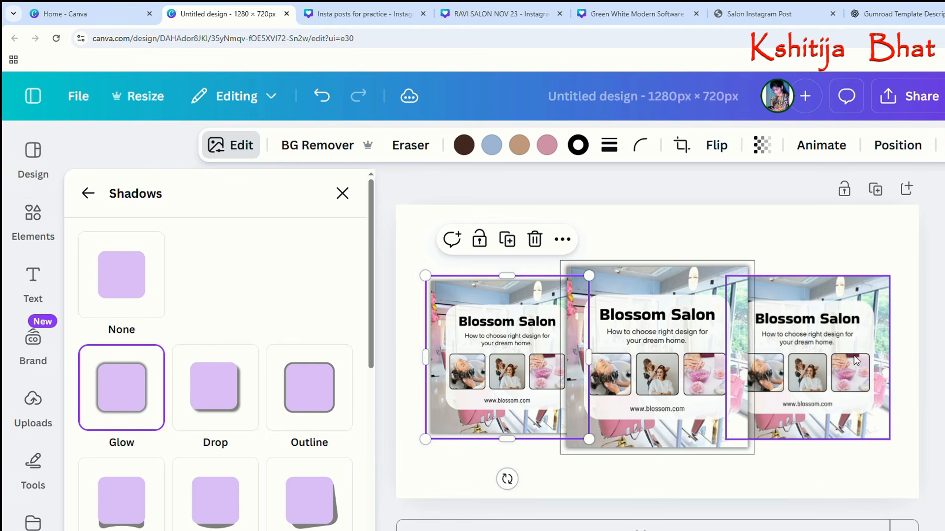
left_click(811, 374)
left_click(133, 408)
left_click(895, 503)
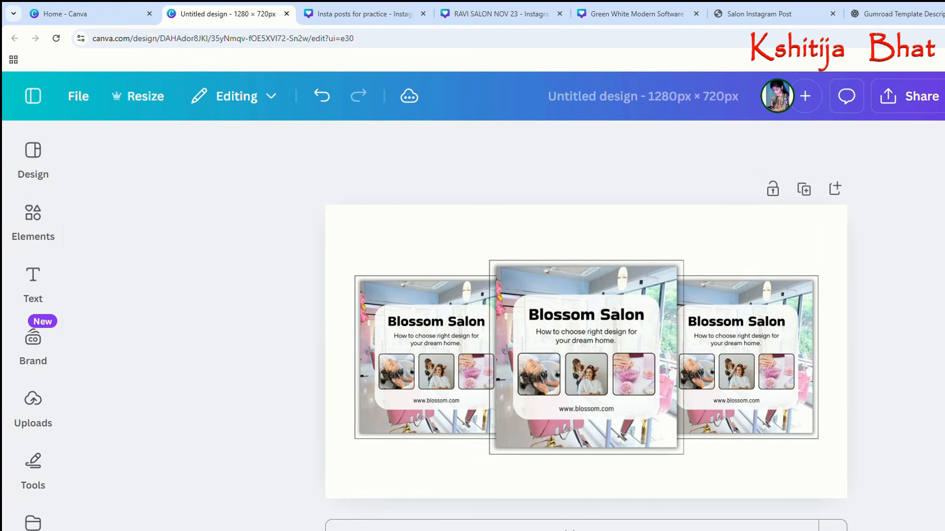
left_click(803, 477)
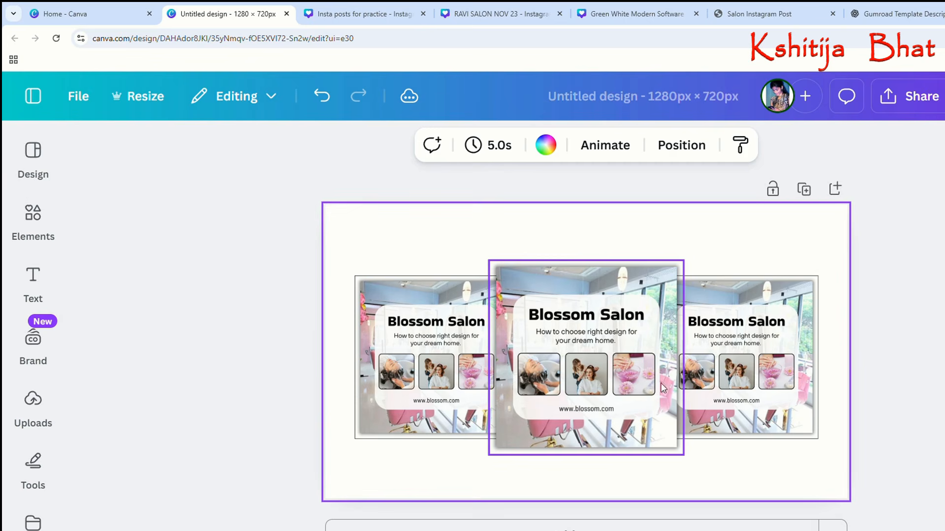
Remove the border stroke from the centre, left and right Blossom Salon images.
left_click(633, 379)
left_click(610, 145)
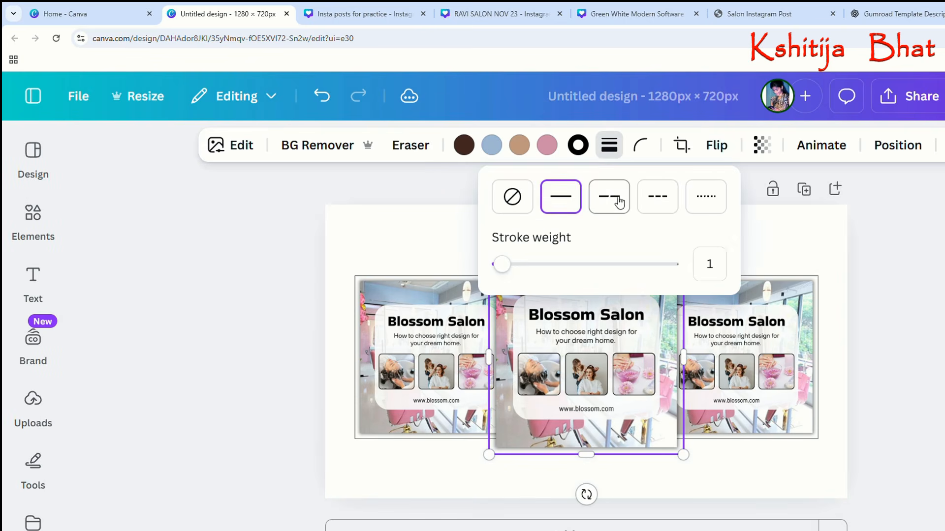
left_click(514, 198)
left_click(422, 295)
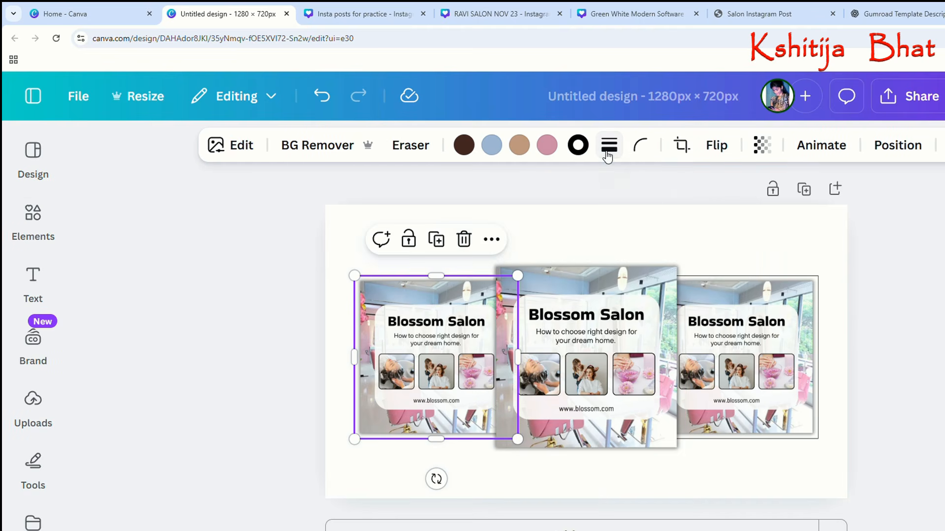
left_click(593, 144)
left_click(512, 197)
left_click(729, 308)
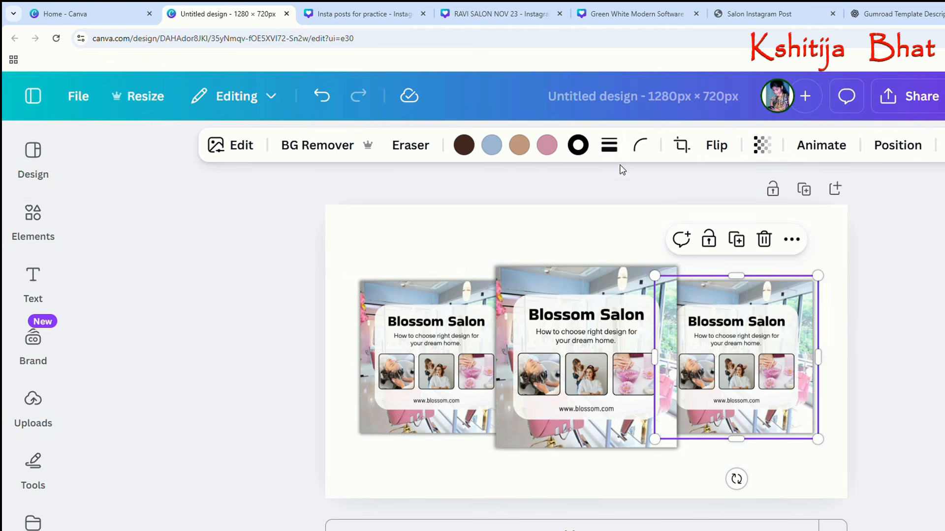
left_click(609, 145)
left_click(513, 198)
left_click(490, 251)
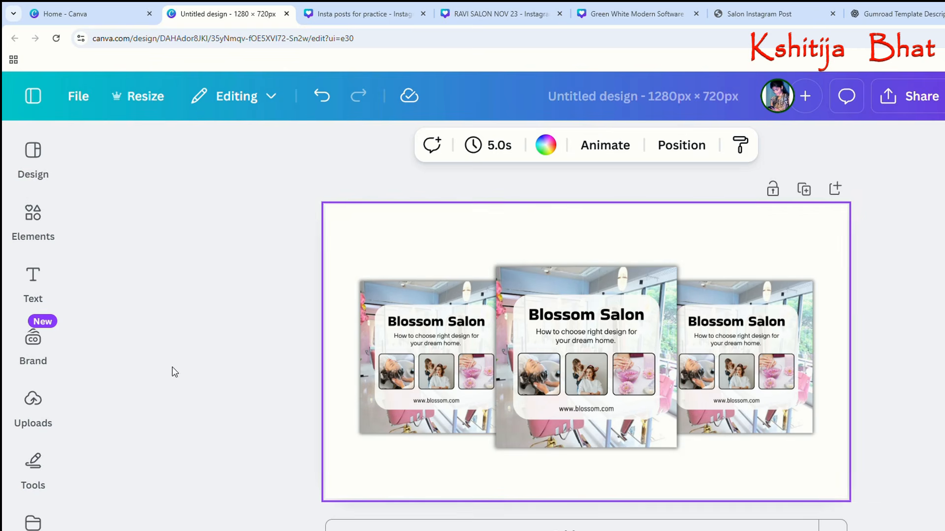
Add a text box, enlarge it to about font size 33.6 and place it centred above the middle image.
left_click(34, 293)
left_click(166, 225)
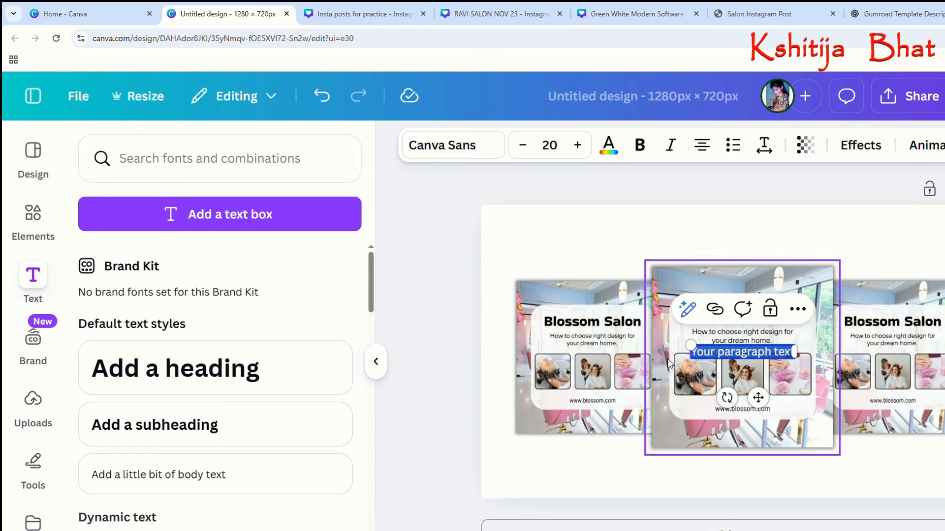
left_click_drag(690, 345, 620, 336)
left_click_drag(723, 398, 758, 286)
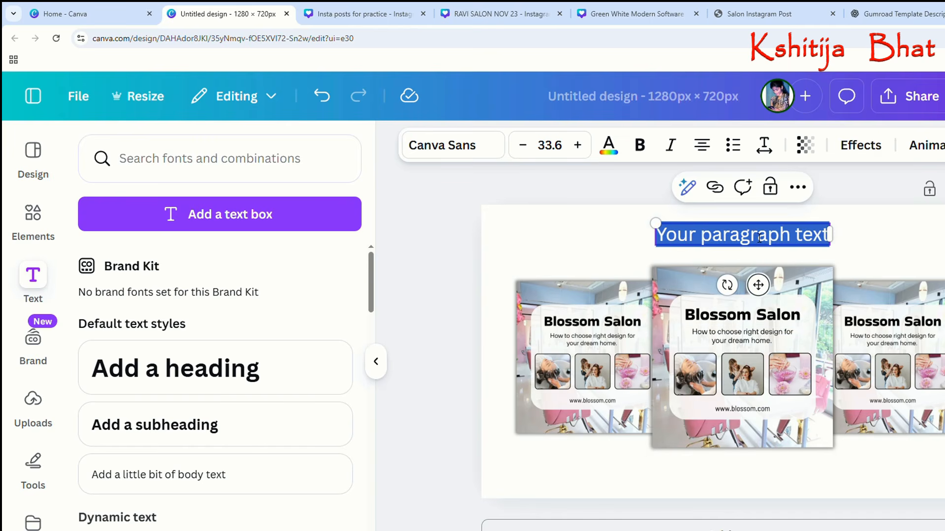
Undo the stray sticky note and replace the placeholder text above the images with "Instagram Post".
type("stag")
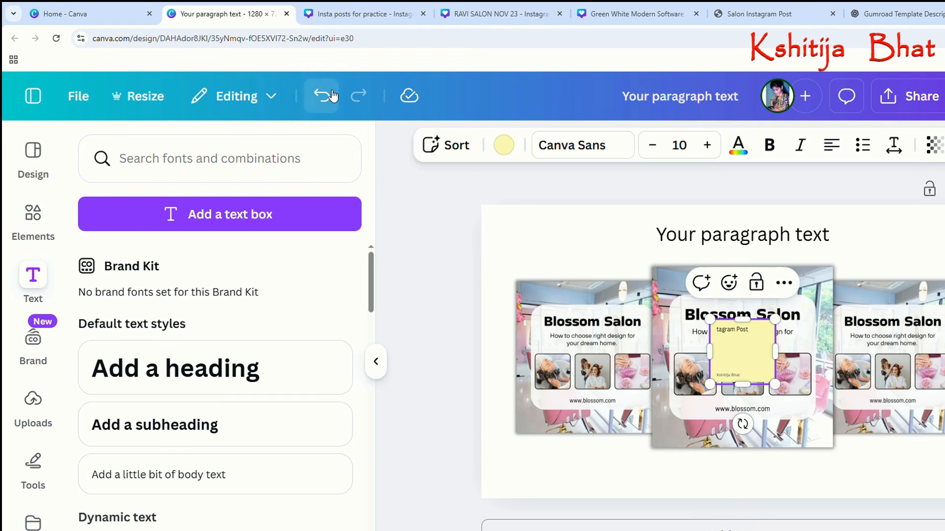
left_click(334, 96)
left_click(334, 96)
double_click(757, 239)
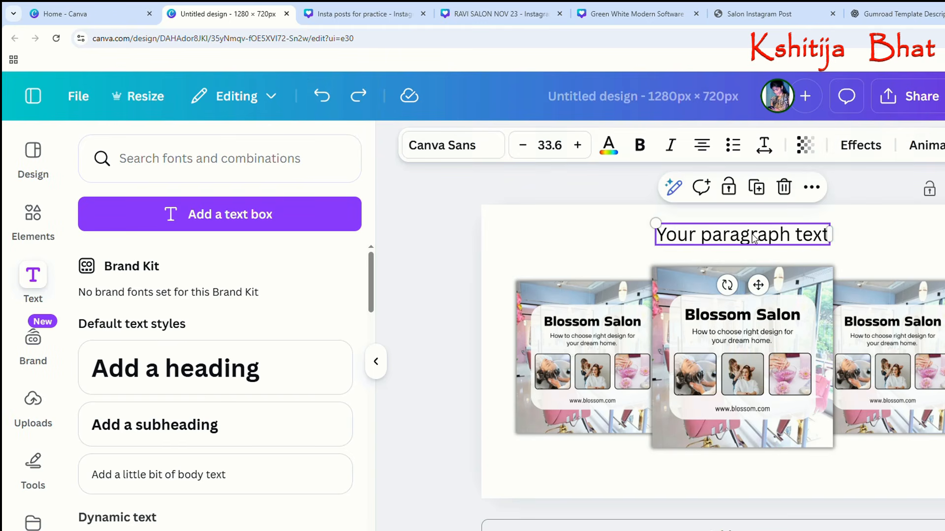
type("Instagr")
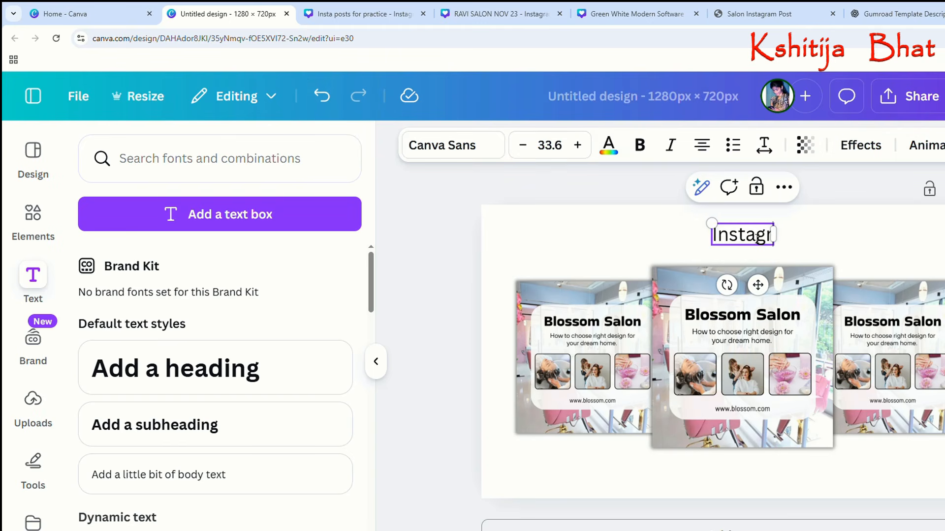
type("am Post")
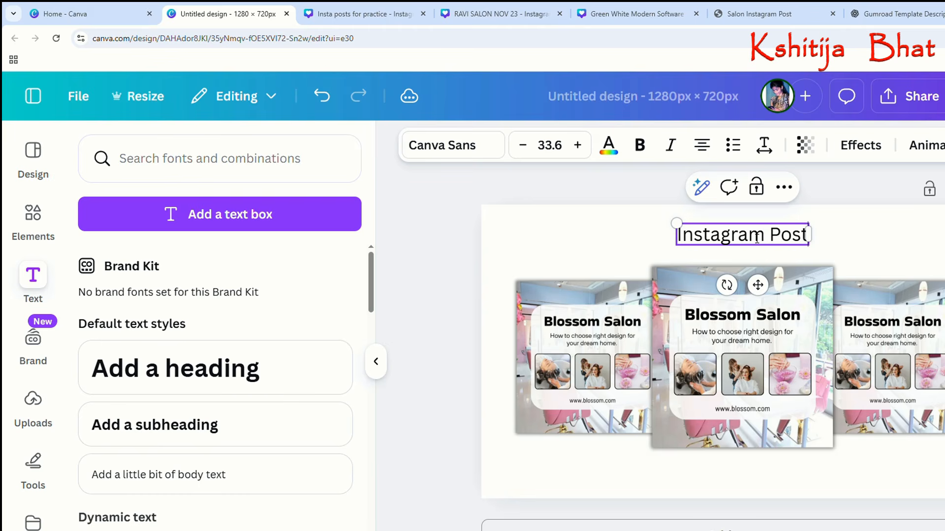
key("Escape")
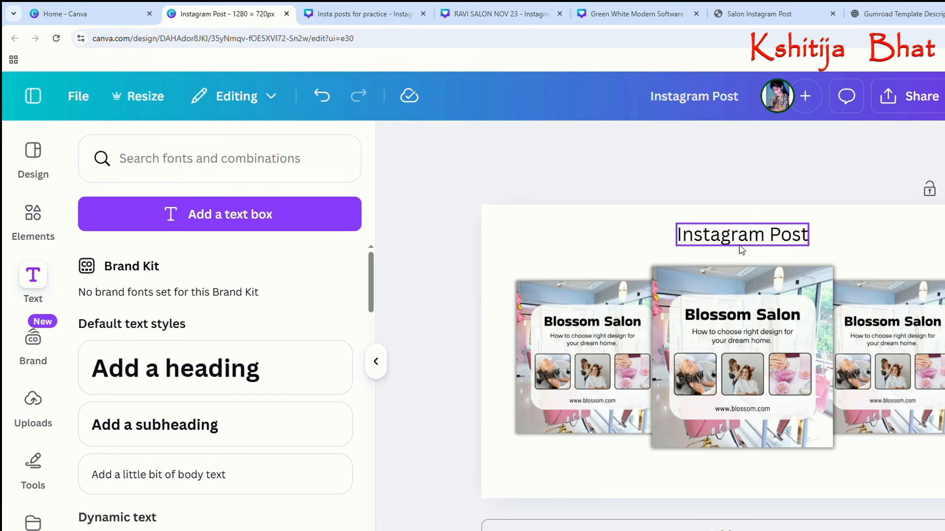
Set the "Instagram Post" heading's font to Sunborn after trying Zing Rust Base.
left_click(460, 155)
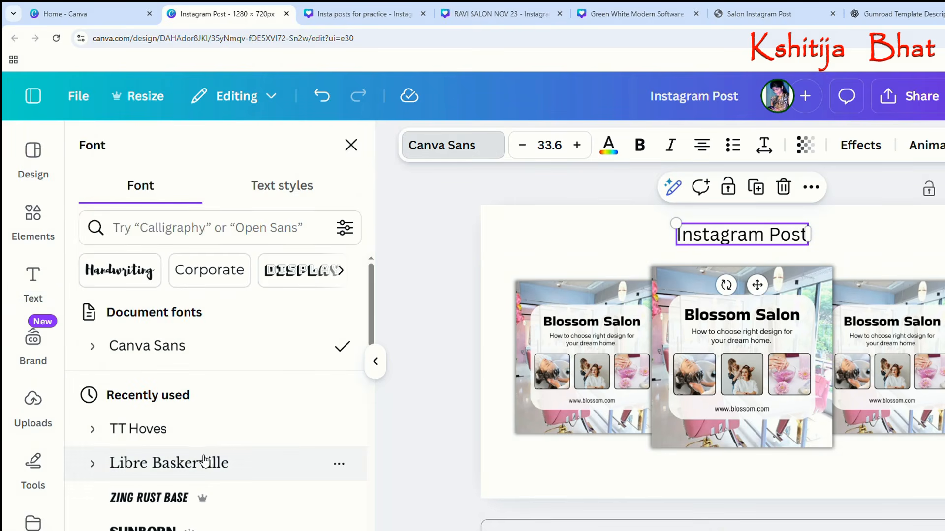
scroll(211, 473, "down", 1)
left_click(199, 440)
left_click(201, 475)
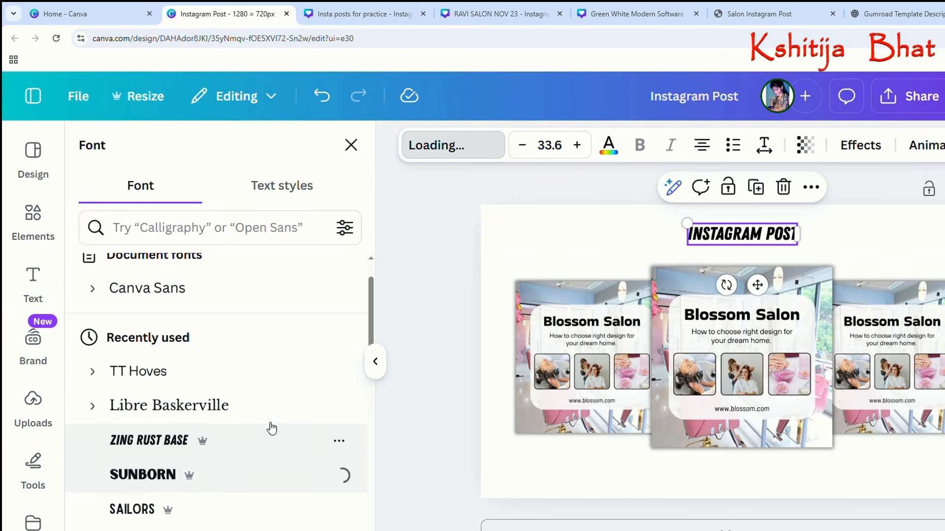
left_click(589, 242)
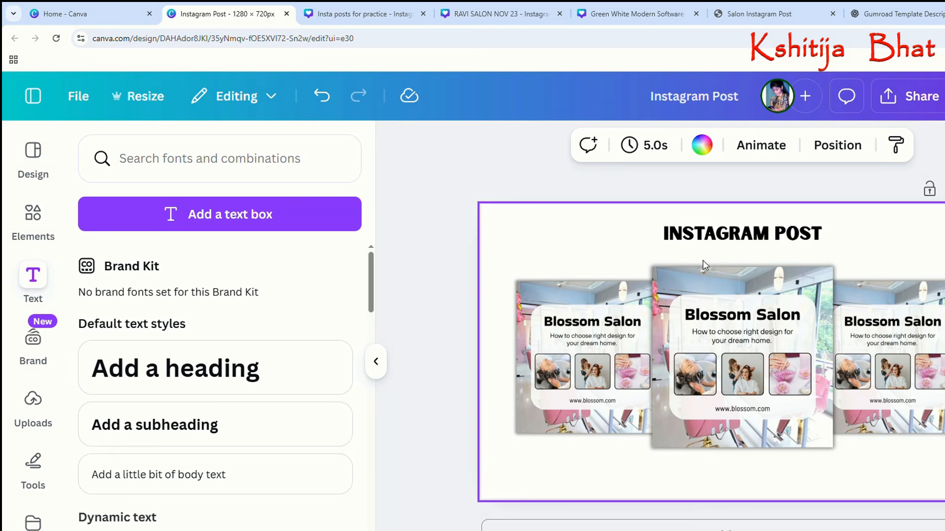
Download the finished cover design as a PNG.
left_click(914, 96)
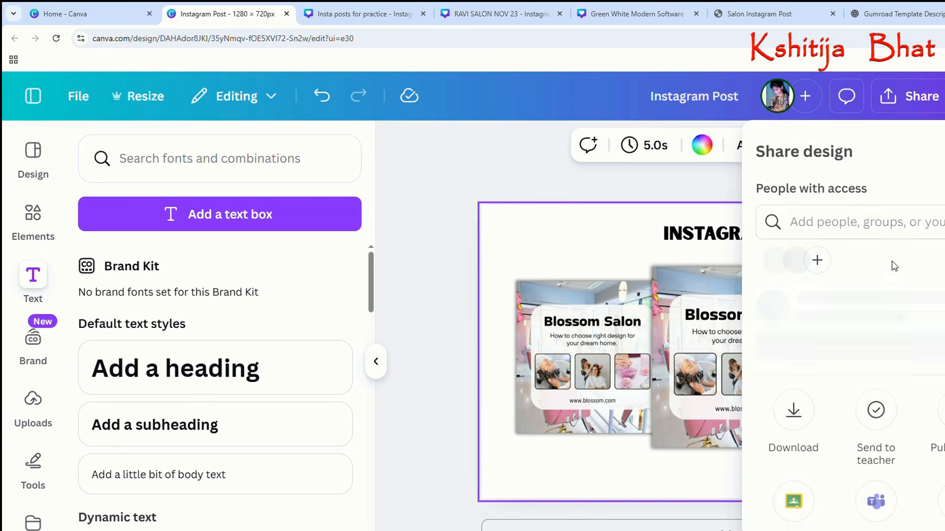
scroll(846, 443, "down", 2)
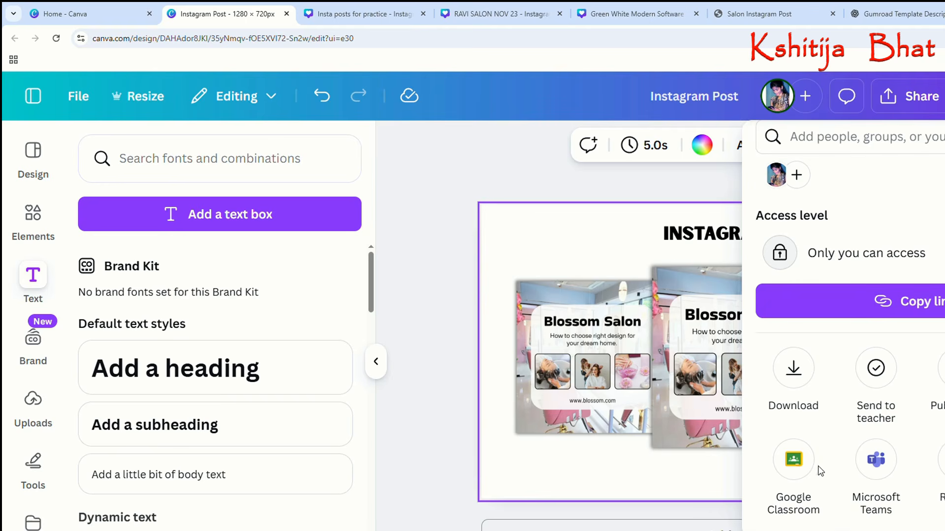
left_click(794, 369)
left_click(910, 484)
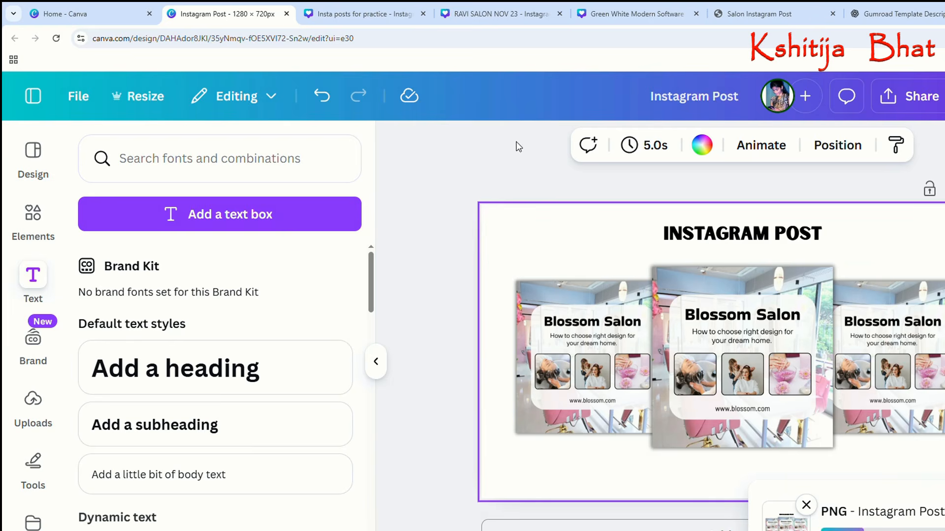
Switch to the Gumroad product page and upload the downloaded Instagram Post image from the computer as the cover.
left_click(886, 14)
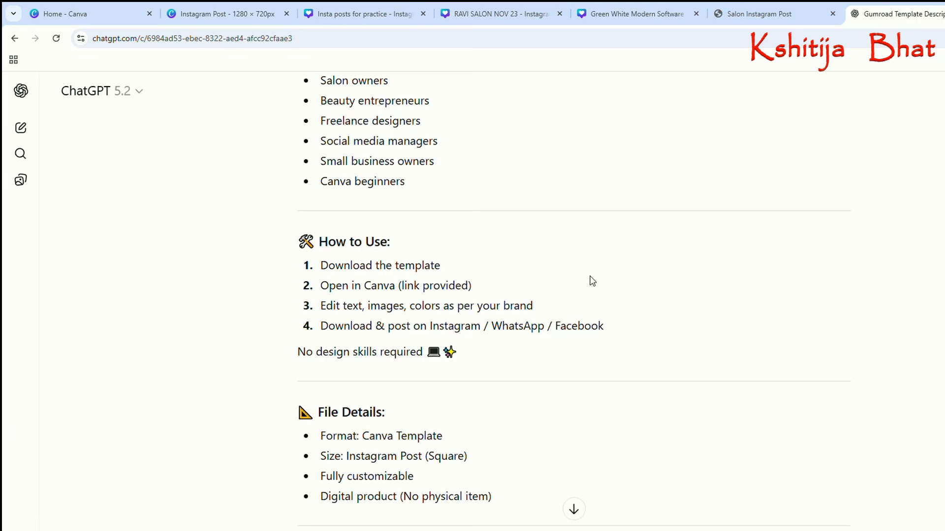
left_click(759, 13)
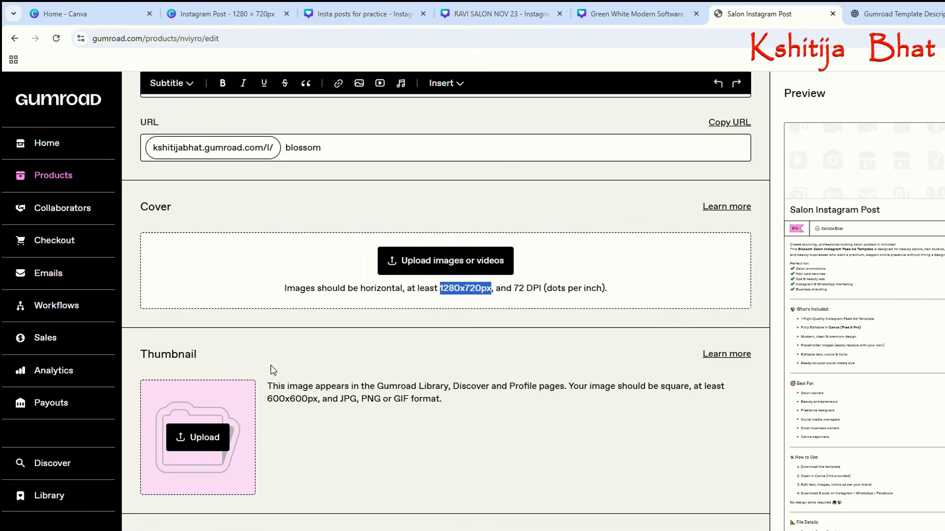
left_click(397, 260)
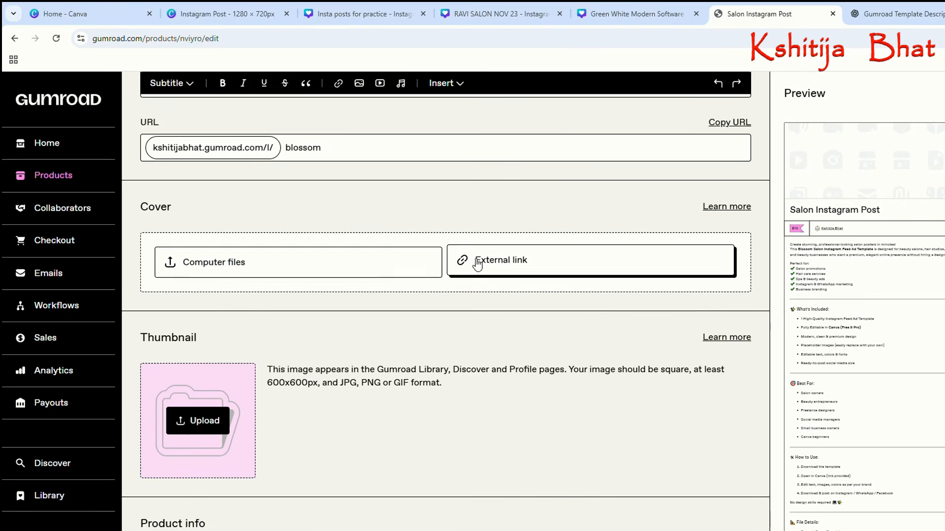
left_click(228, 267)
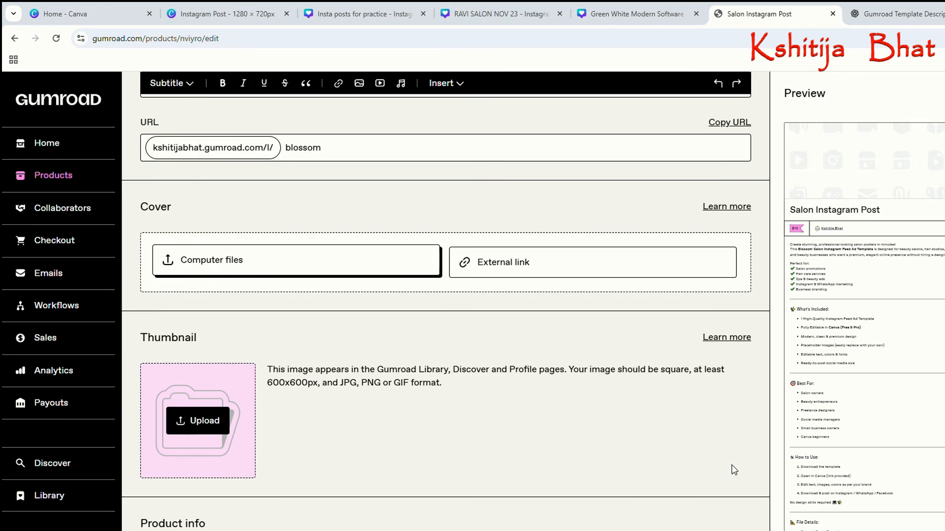
left_click(812, 467)
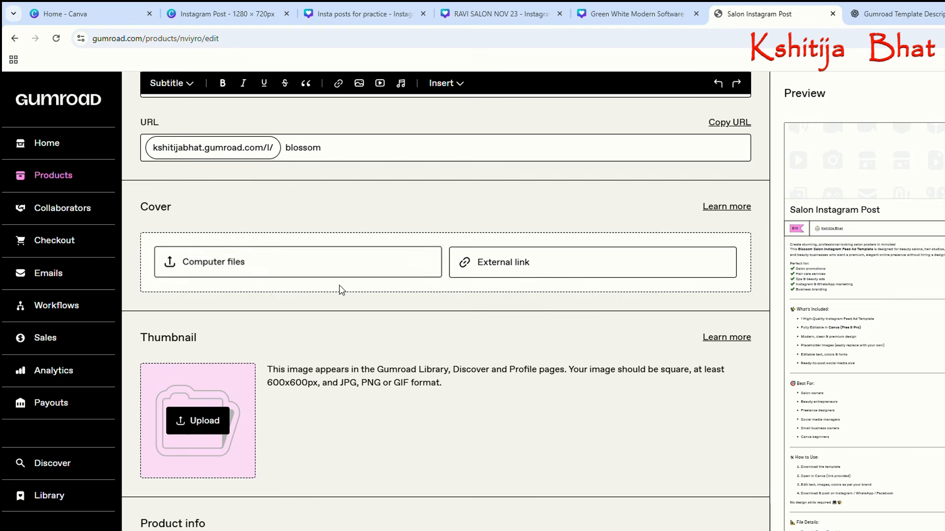
left_click(211, 268)
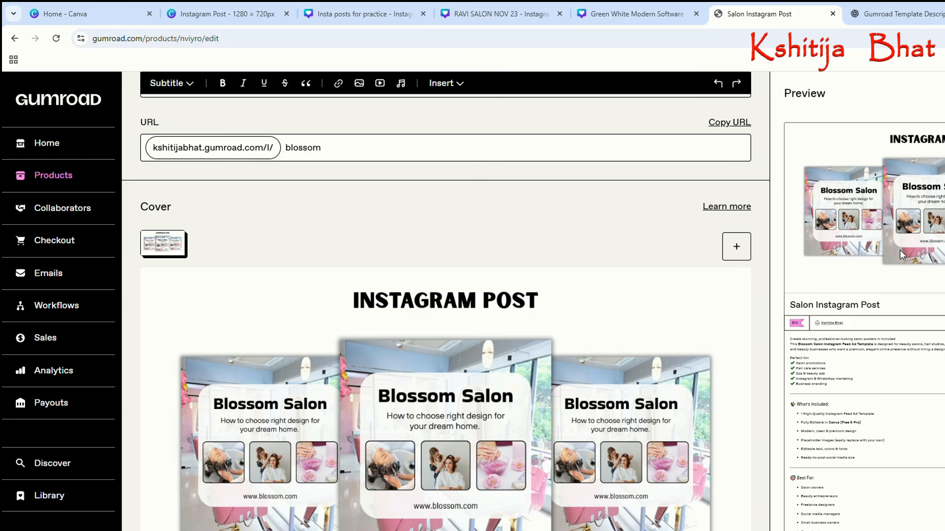
Check the thumbnail size requirement on Gumroad and create a custom 600 × 600 px design in Canva.
scroll(480, 358, "down", 5)
scroll(485, 364, "down", 4)
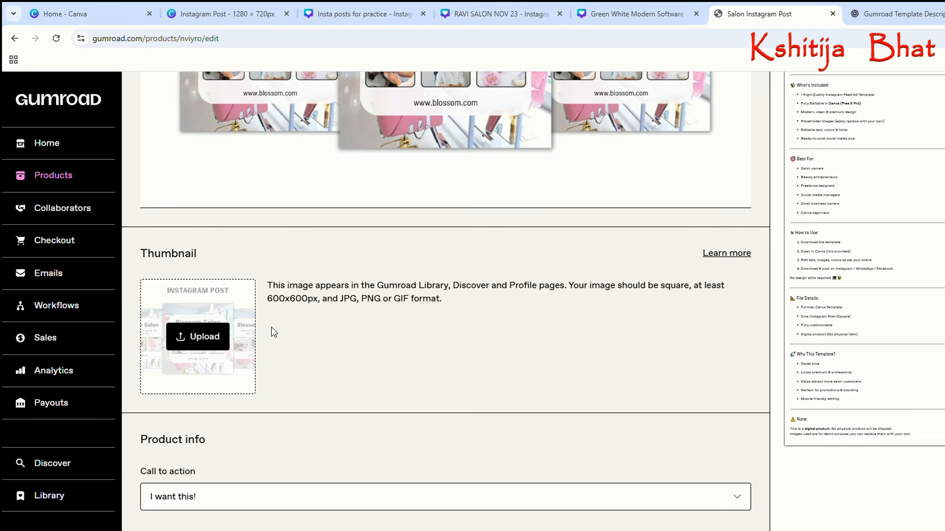
left_click_drag(283, 307, 323, 307)
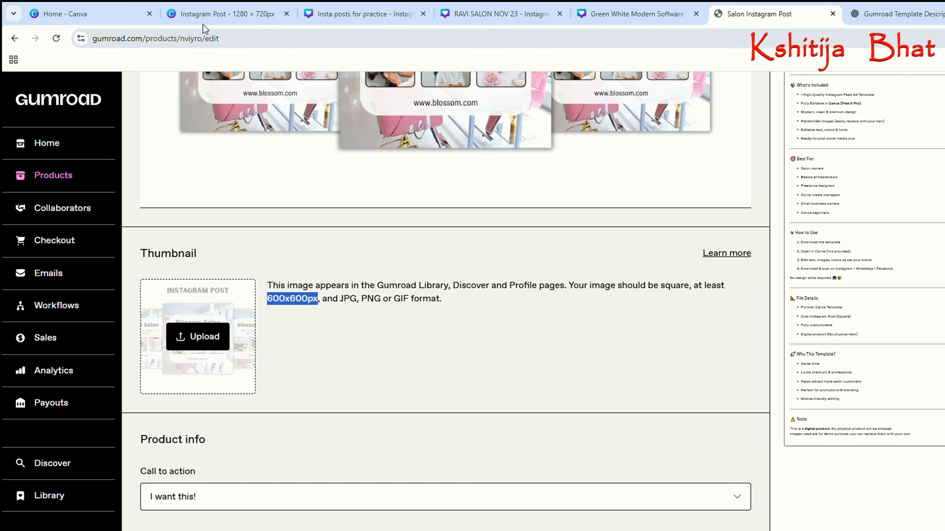
left_click(104, 11)
left_click_drag(466, 220, 297, 209)
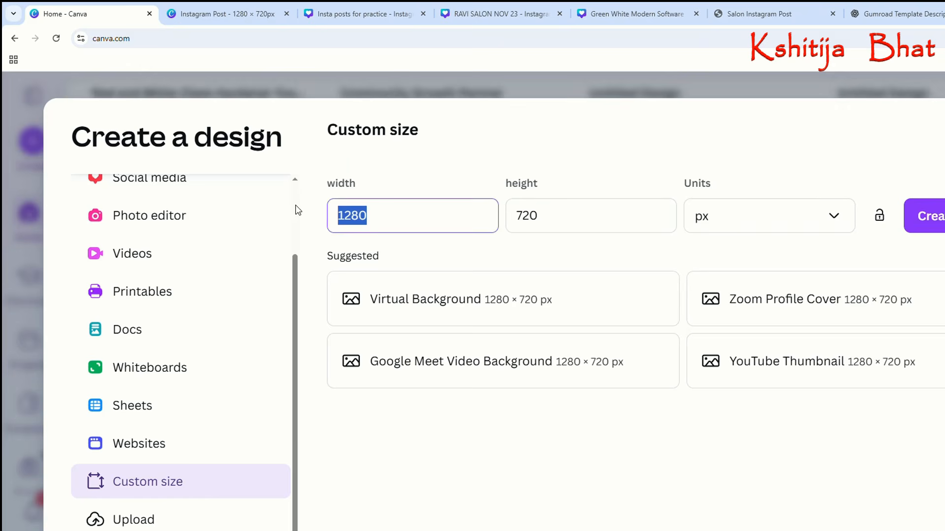
type("600")
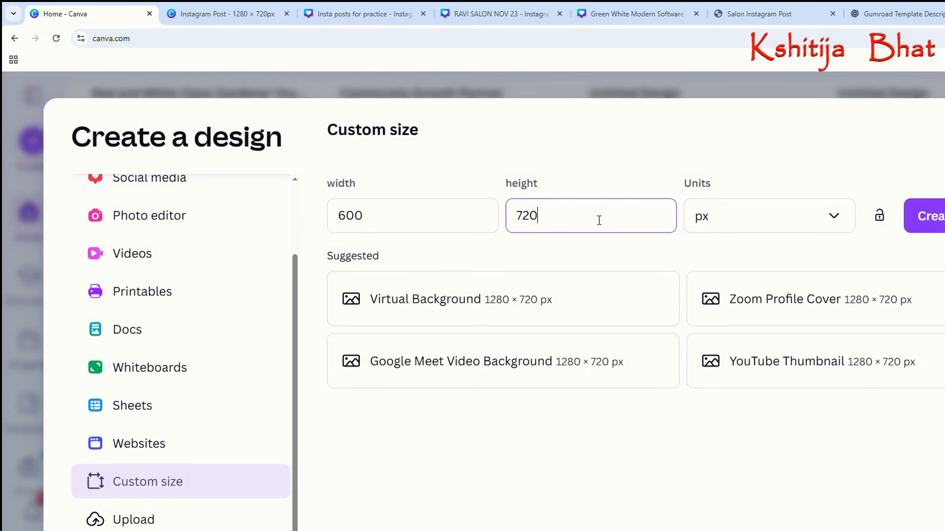
key("Tab")
type("600")
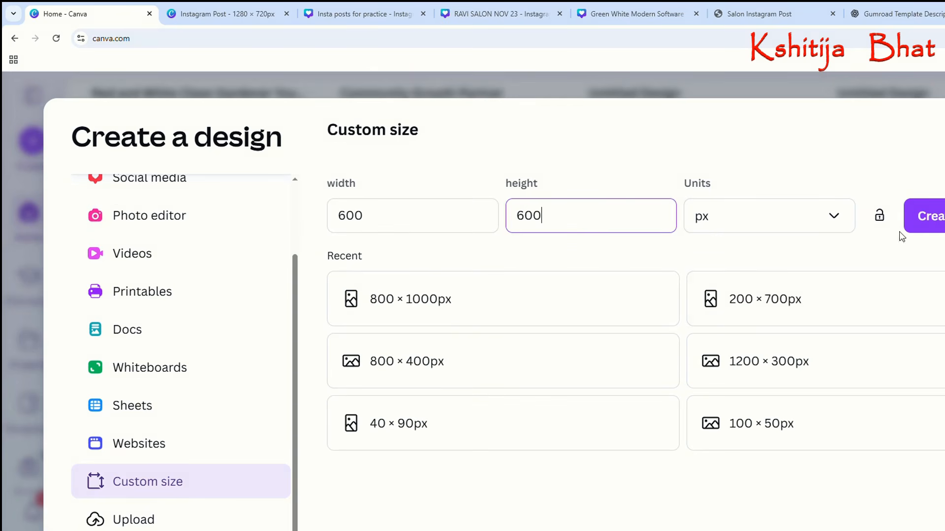
key("Return")
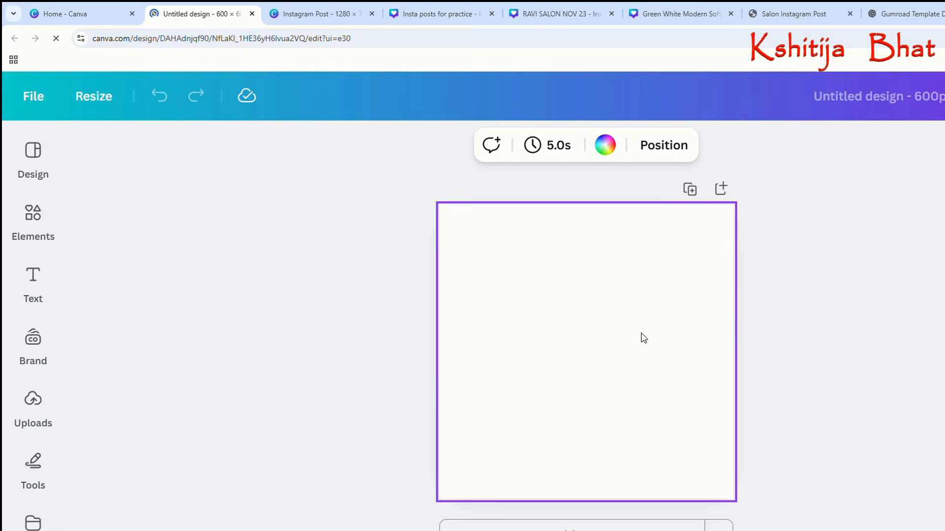
Add a text box to the blank 600 × 600 px design reading "Mauli Business" on two lines.
left_click(40, 280)
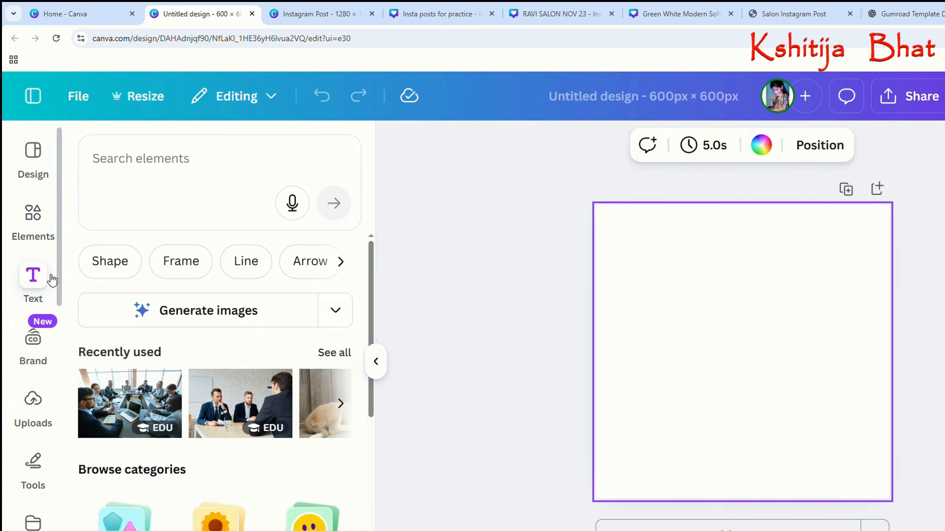
left_click(171, 228)
left_click_drag(686, 359, 648, 360)
type("Mauli")
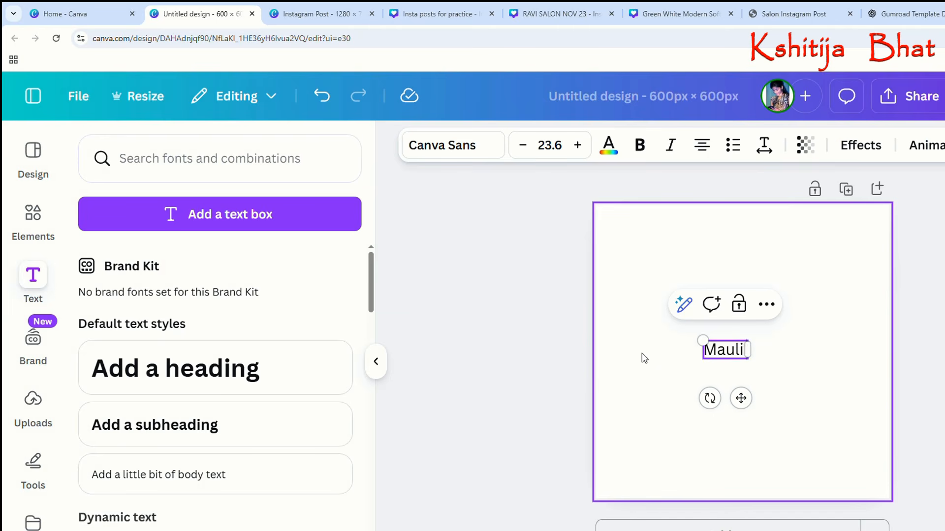
key("Return")
type("Busine")
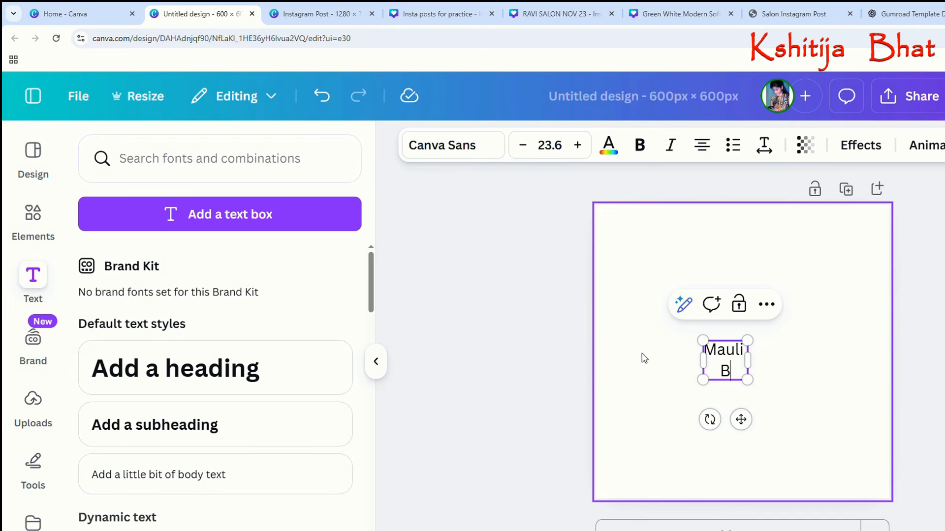
type("ss")
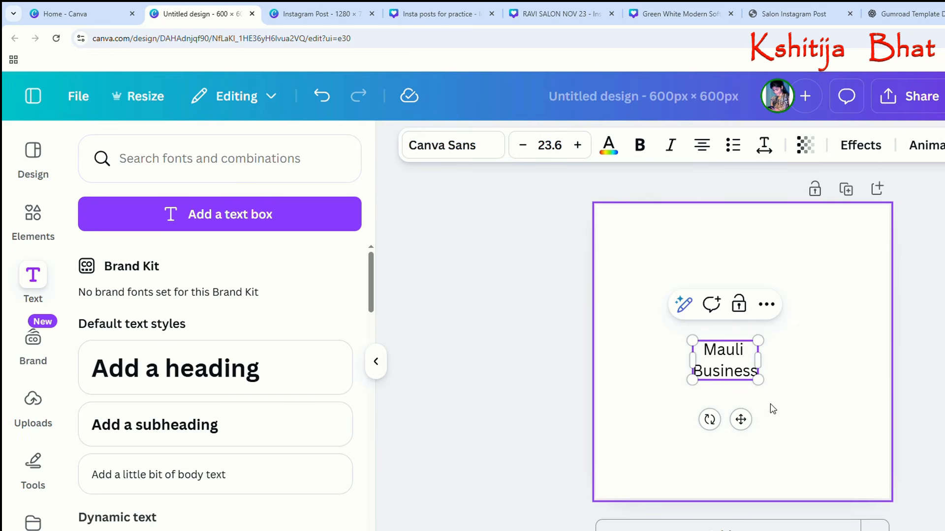
Enlarge the "Mauli Business" text to a font size of about 60 and move it to the page centre.
left_click(773, 409)
left_click(704, 344)
left_click_drag(692, 341, 565, 332)
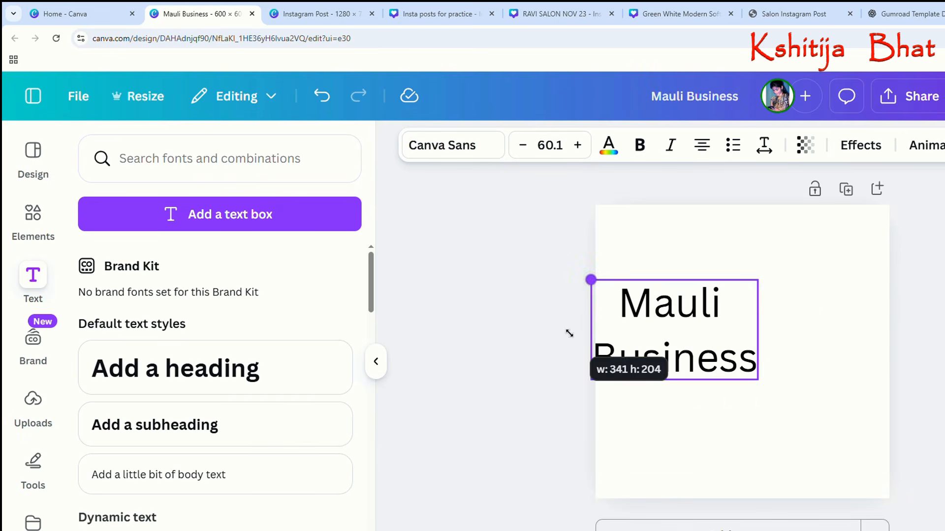
left_click_drag(704, 364, 772, 394)
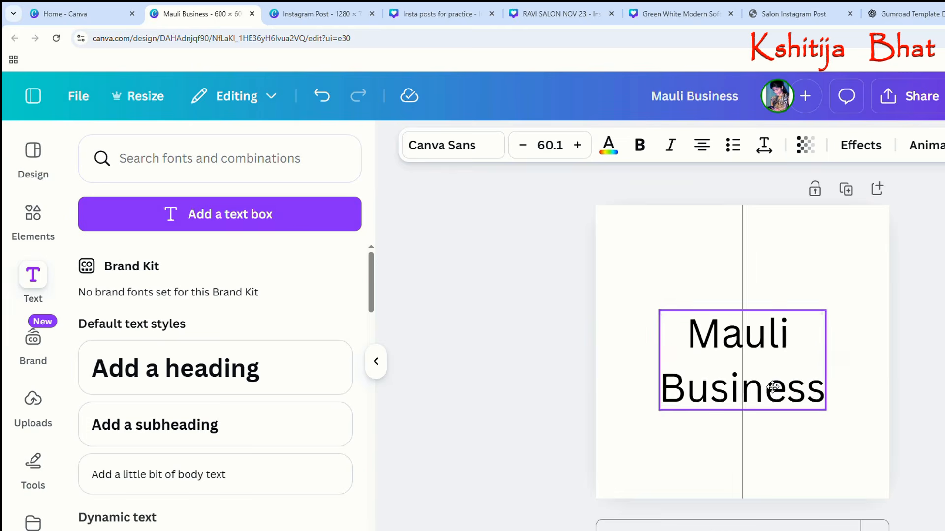
Set the "Mauli Business" text's font to Sunborn and centre-align its two lines.
left_click(454, 152)
left_click(213, 442)
left_click(831, 460)
left_click(764, 401)
left_click(702, 145)
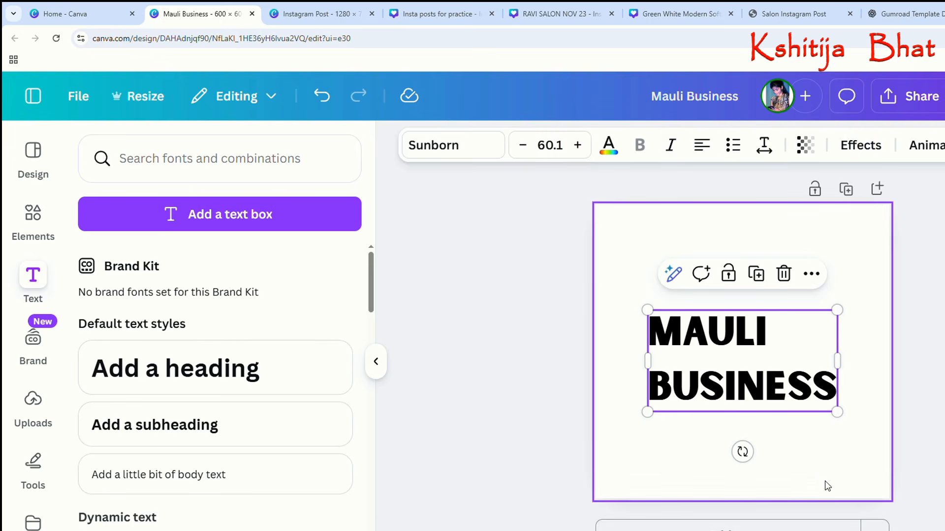
left_click(818, 475)
left_click_drag(785, 383, 796, 375)
left_click(702, 145)
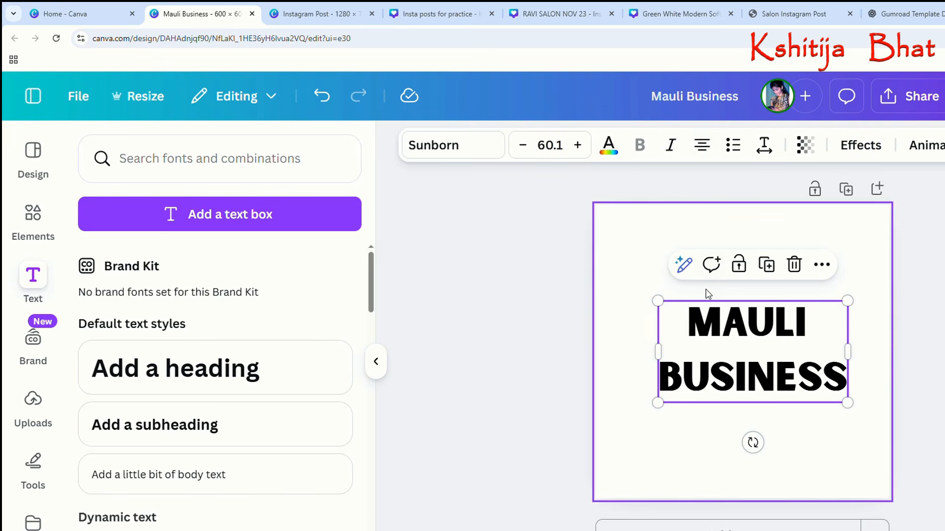
left_click(810, 453)
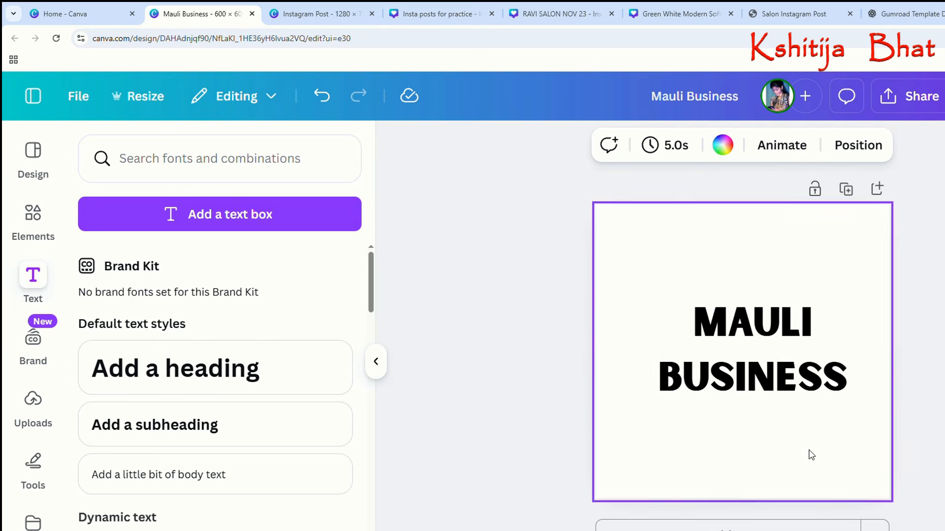
left_click(813, 329)
left_click(860, 316)
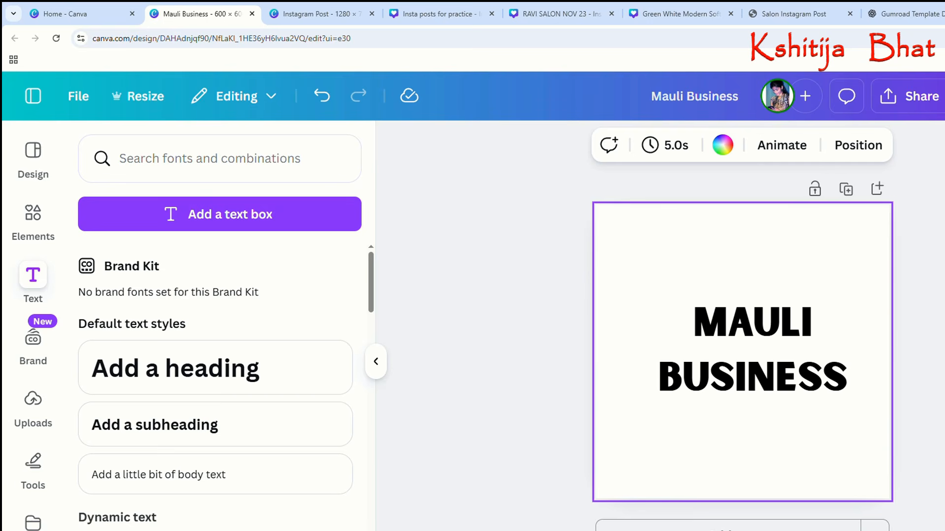
Download the finished "Mauli Business" thumbnail design as a 600 × 600 px PNG.
left_click(910, 96)
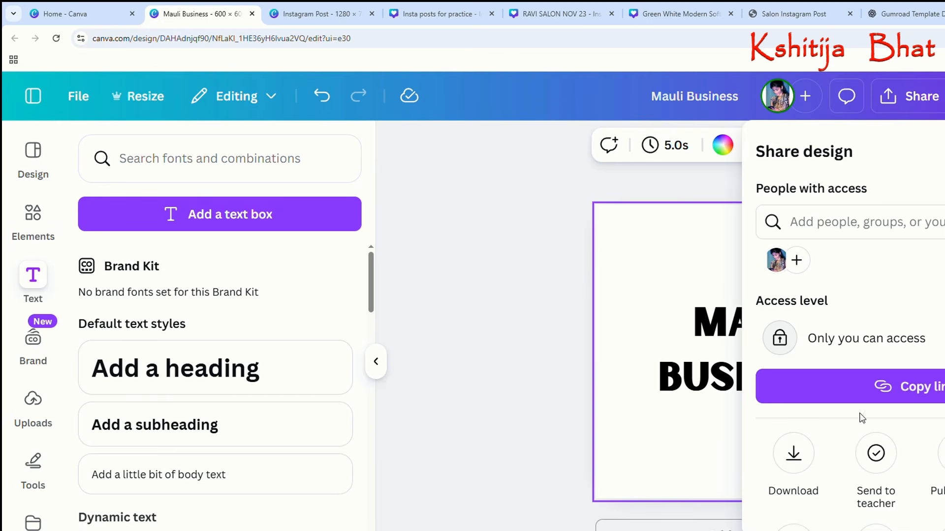
left_click(791, 460)
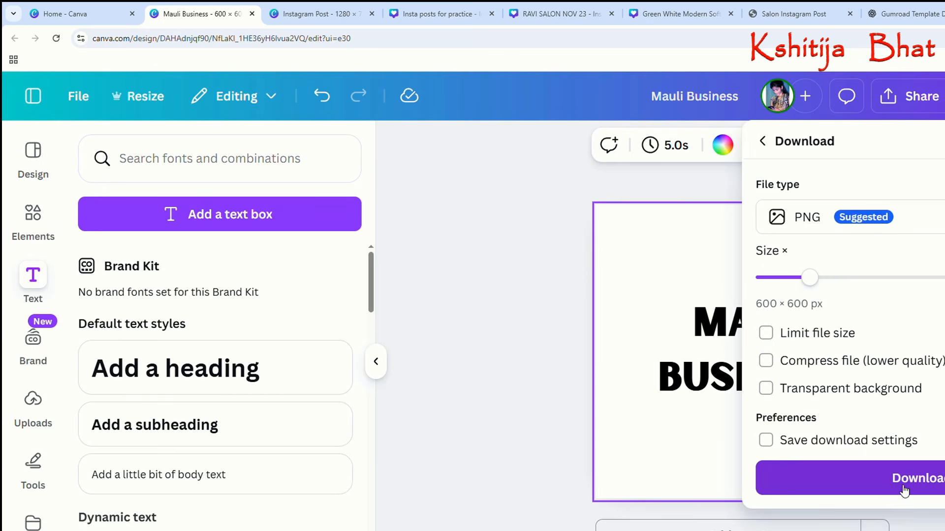
left_click(906, 480)
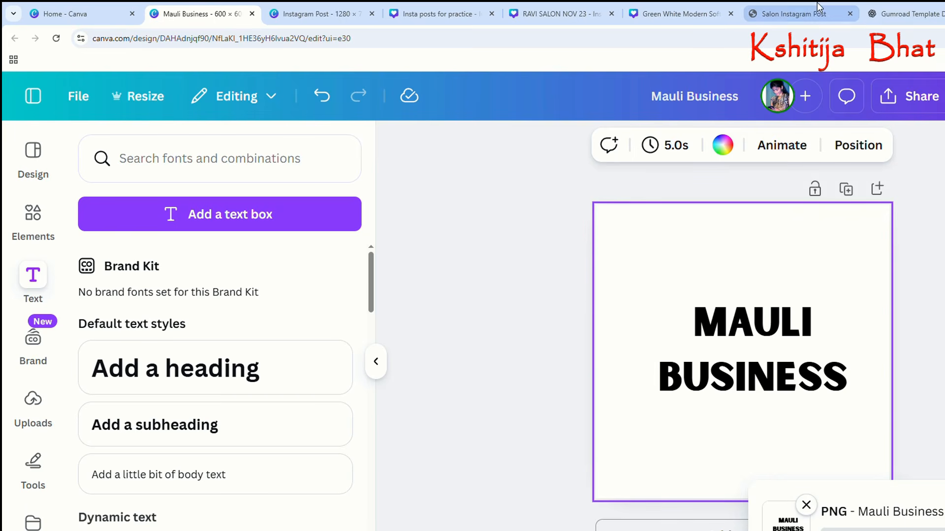
Switch to the Gumroad product page and upload the downloaded Mauli Business image as the thumbnail.
left_click(805, 17)
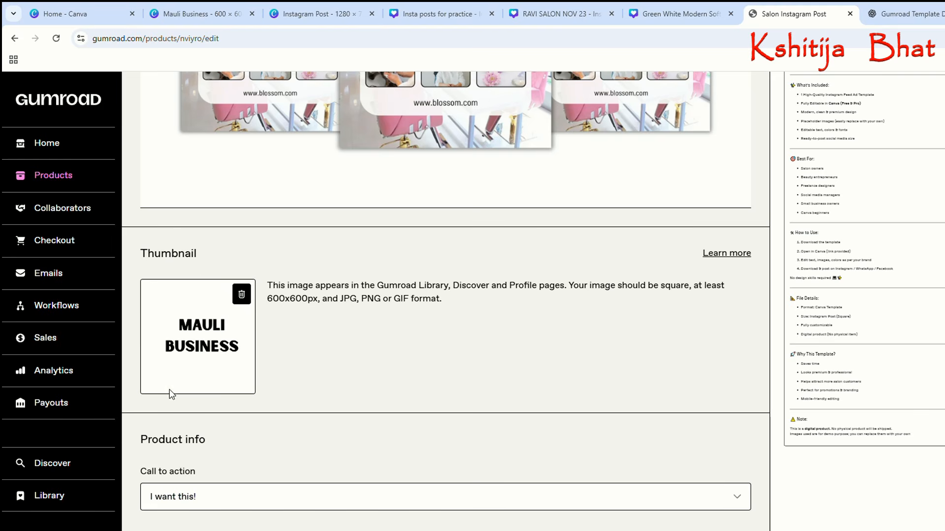
scroll(190, 382, "down", 5)
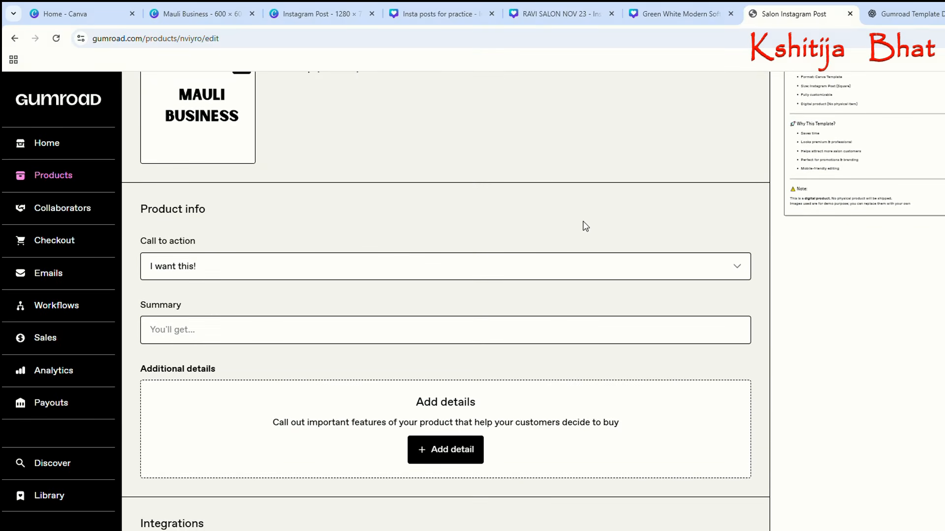
scroll(578, 241, "up", 10)
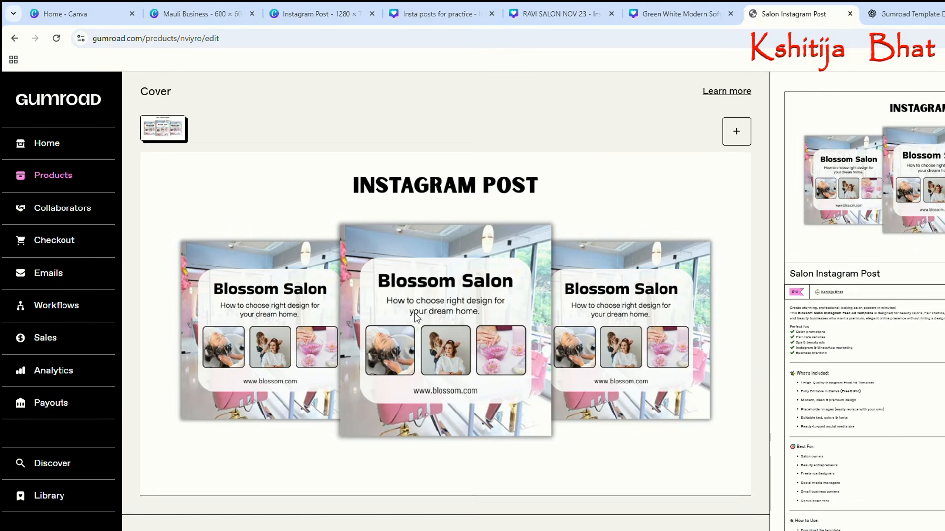
scroll(490, 297, "down", 13)
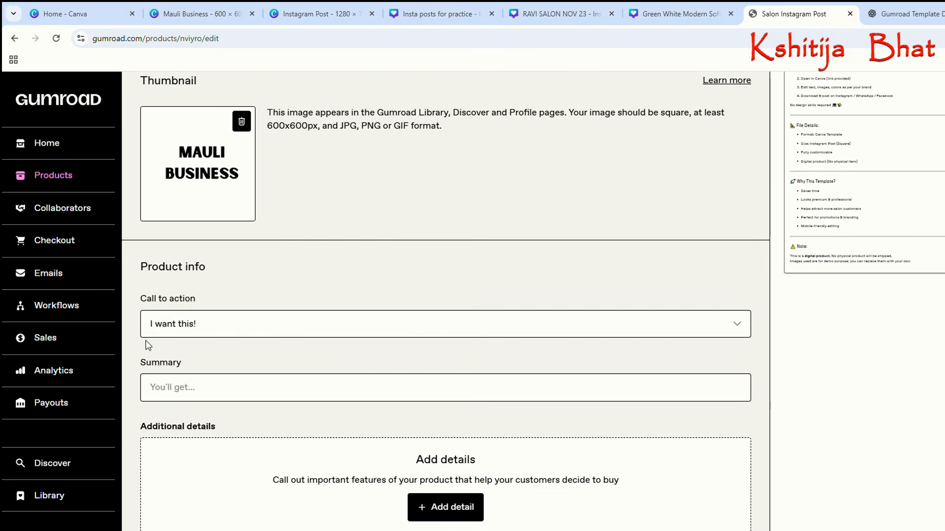
Change the product's call to action to "Buy this".
scroll(148, 345, "down", 1)
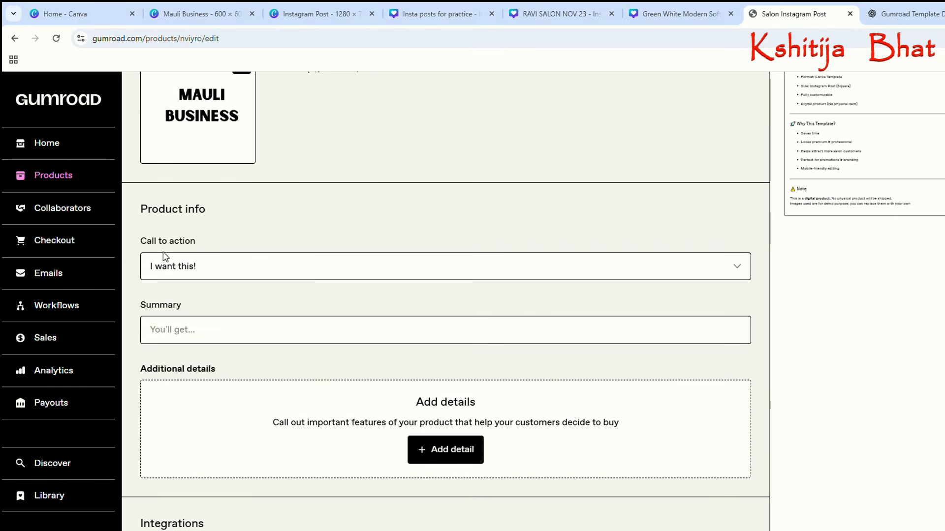
left_click(216, 270)
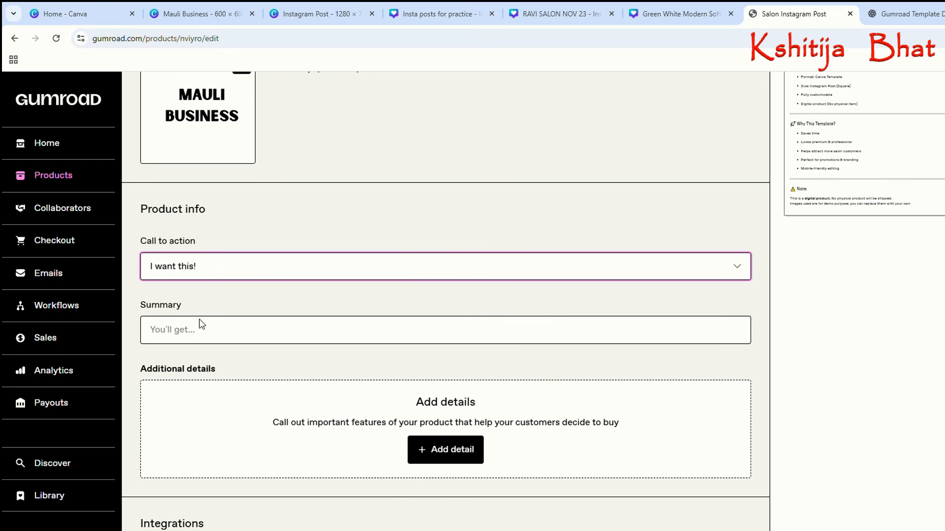
key("Down")
scroll(205, 272, "down", 1)
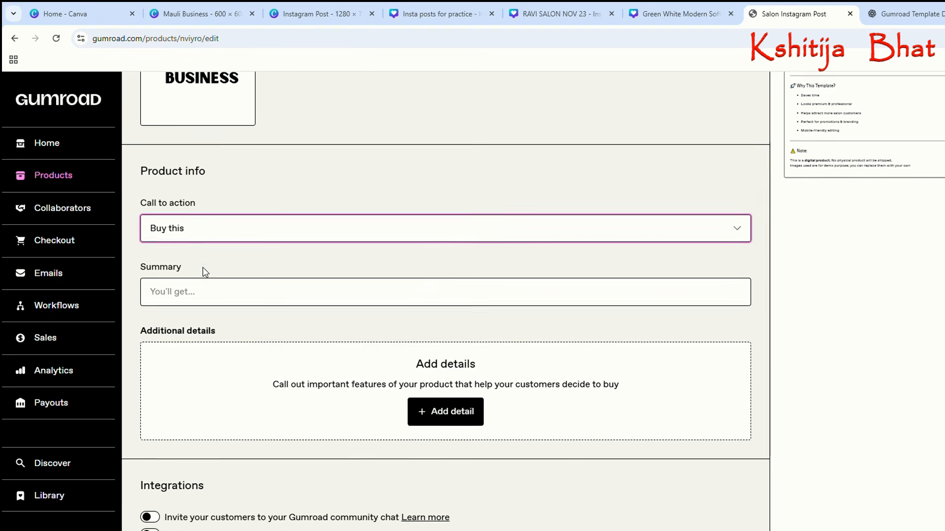
Switch to the ChatGPT conversation and request a "short summary" for the product's empty summary field.
left_click(194, 275)
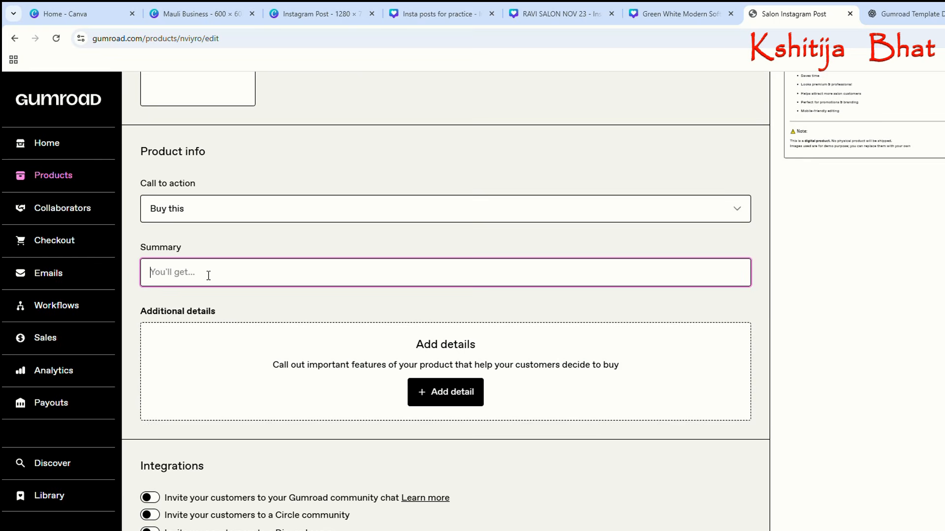
left_click(922, 19)
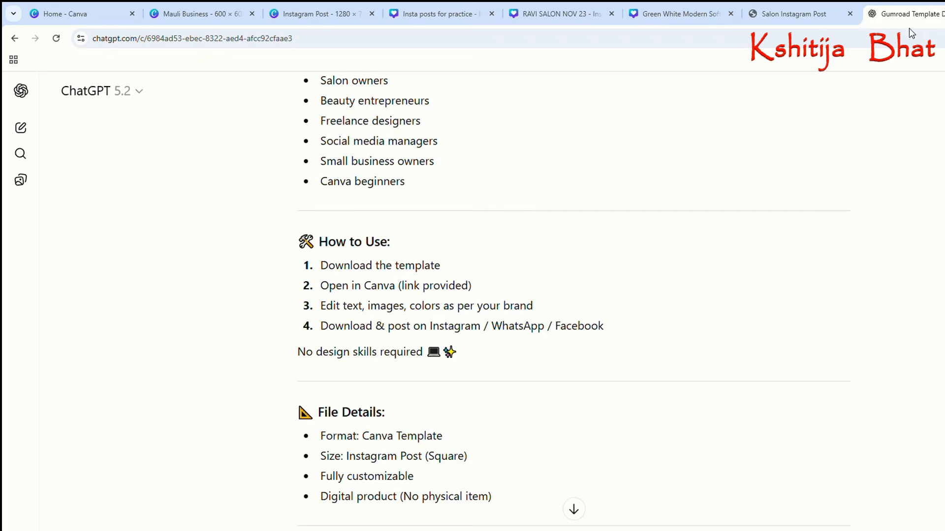
scroll(506, 451, "down", 3)
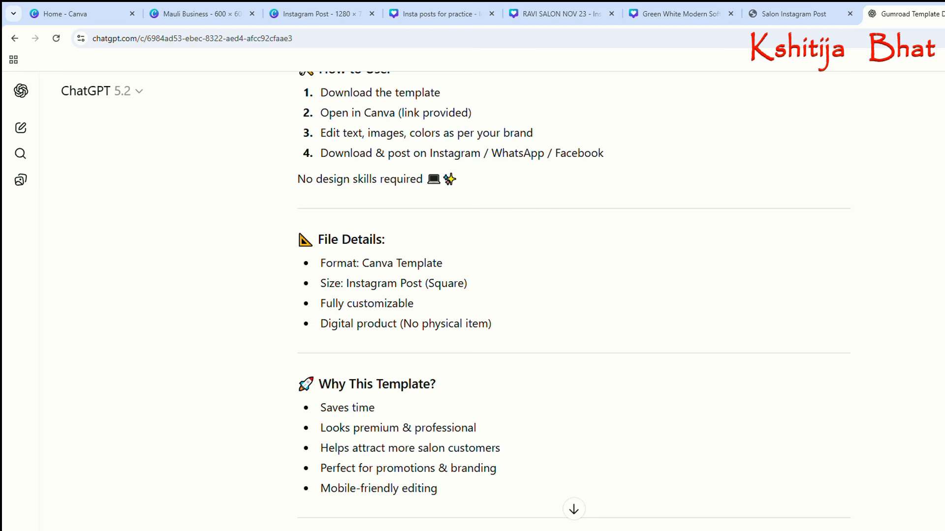
key("Return")
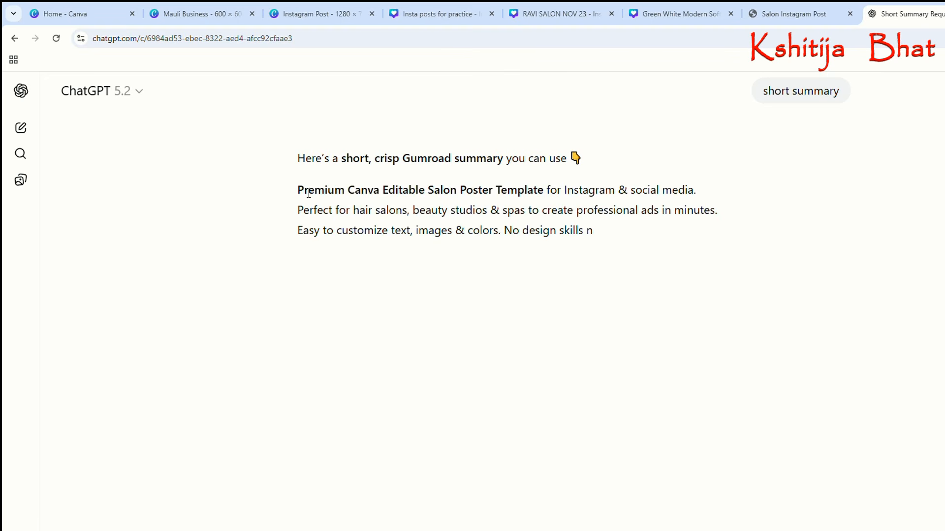
Copy the full three-line summary from ChatGPT's reply and paste it into the Gumroad product's Summary.
left_click_drag(305, 193, 519, 240)
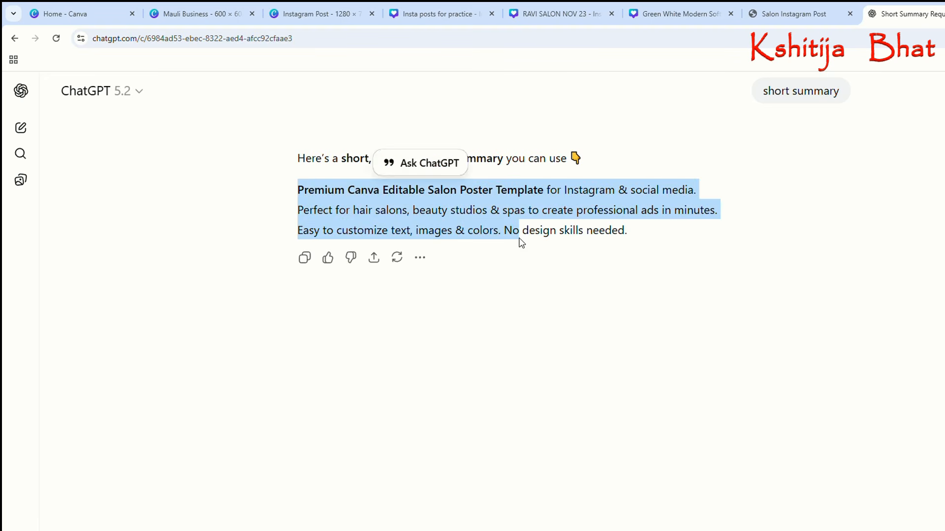
left_click(309, 213)
left_click_drag(299, 194, 654, 238)
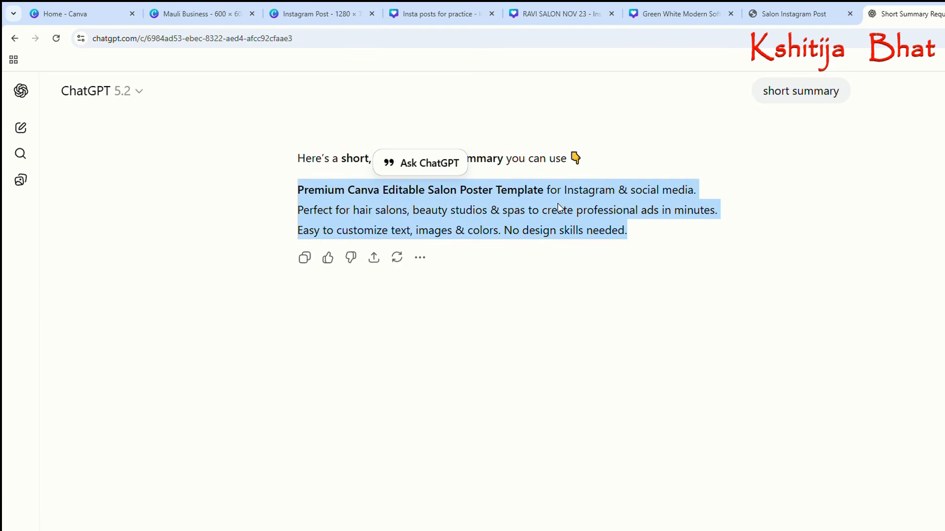
left_click(765, 18)
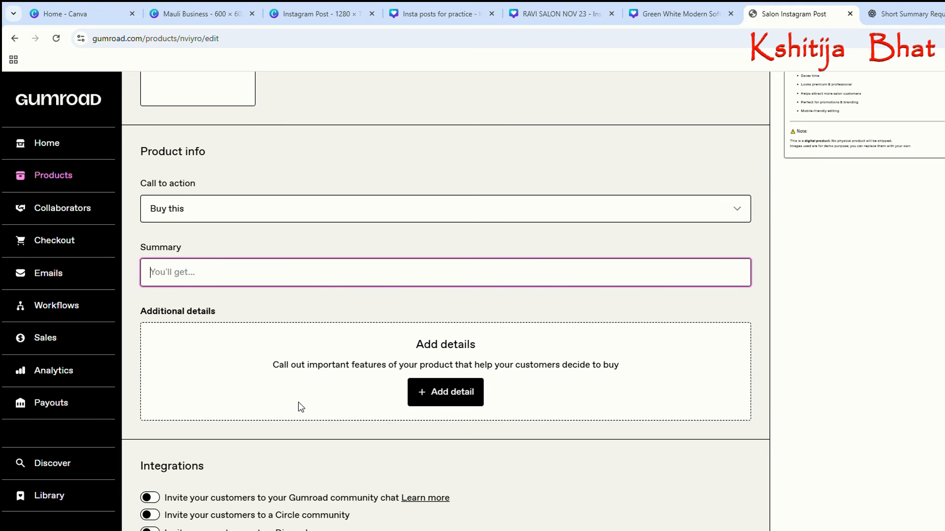
key("ctrl+v")
Allow customers to choose a quantity and try publicly showing the number of sales in the product's settings.
scroll(632, 249, "down", 2)
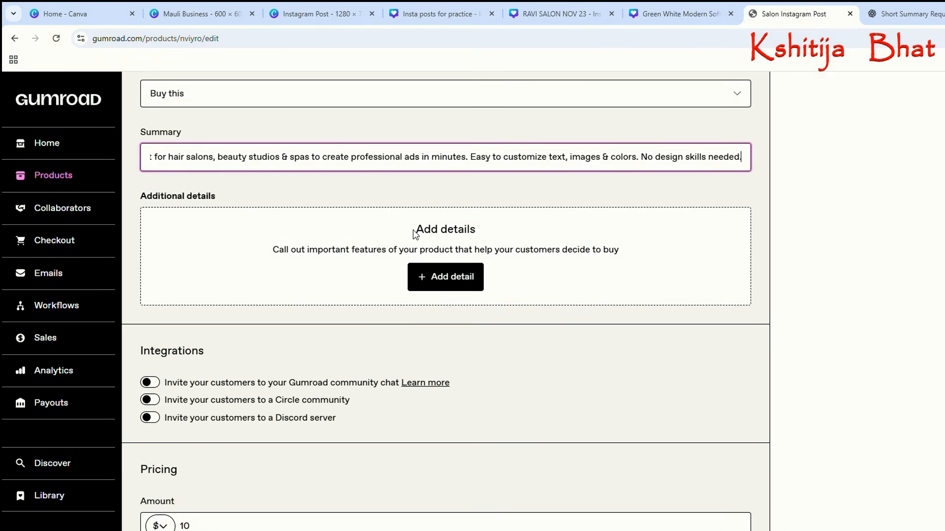
scroll(403, 320, "down", 2)
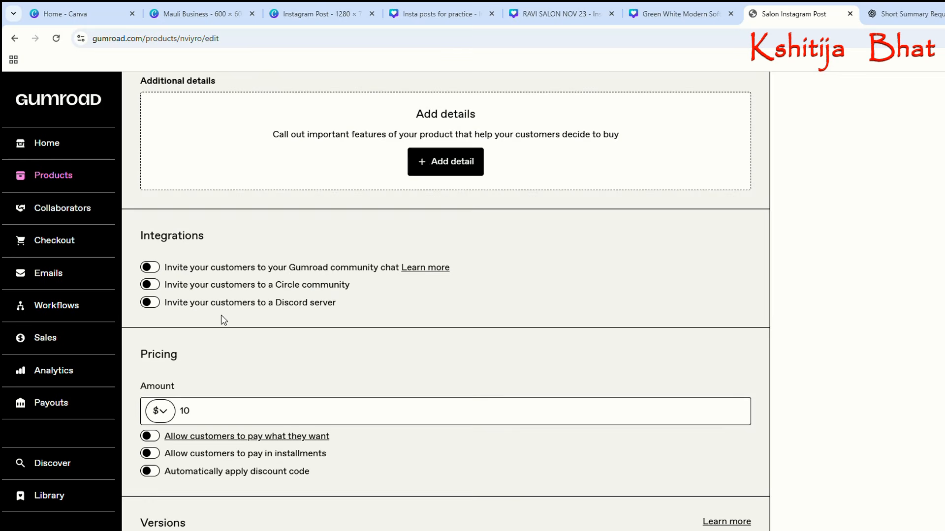
scroll(221, 318, "down", 1)
scroll(211, 331, "down", 1)
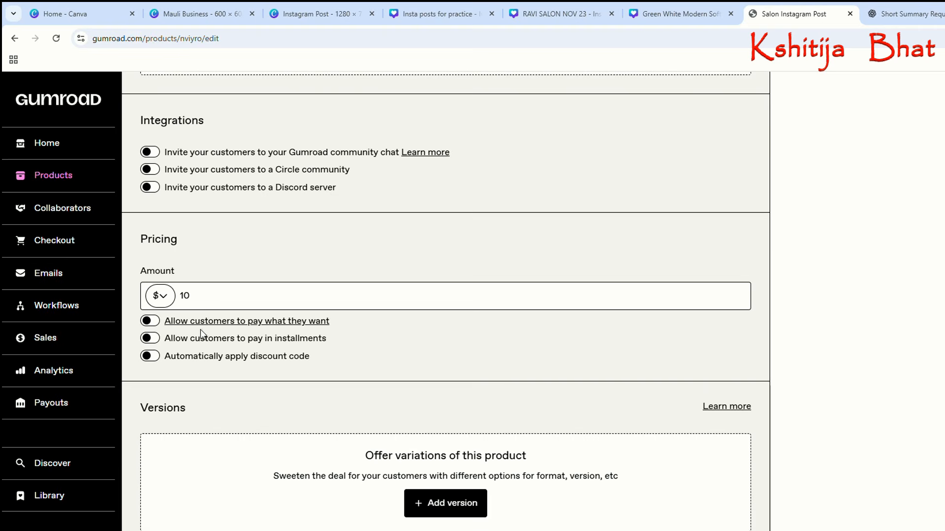
scroll(143, 335, "down", 1)
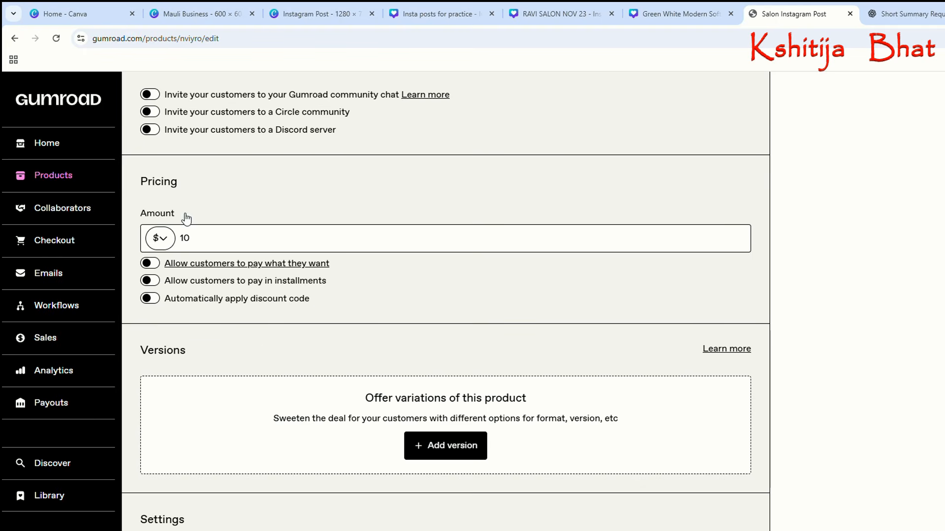
scroll(264, 352, "down", 3)
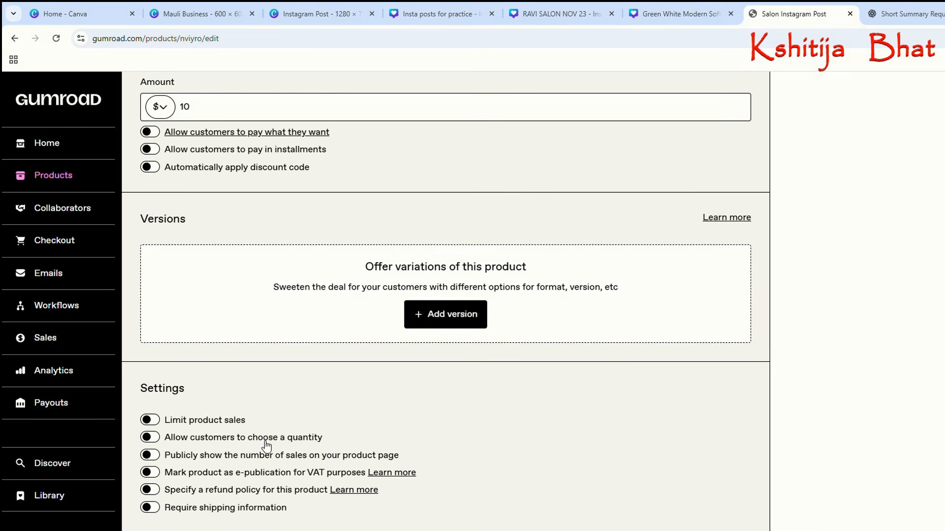
left_click(159, 439)
left_click(157, 457)
left_click(157, 458)
scroll(445, 301, "up", 20)
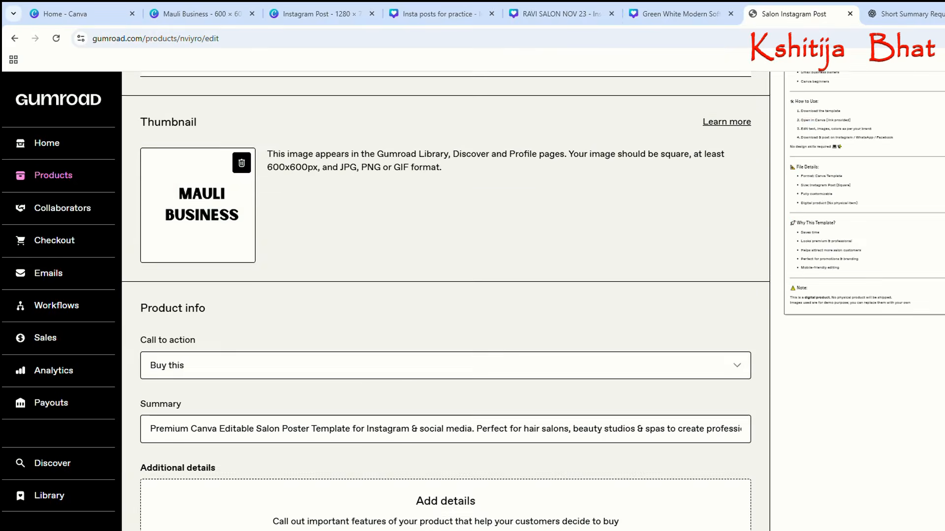
scroll(383, 481, "up", 20)
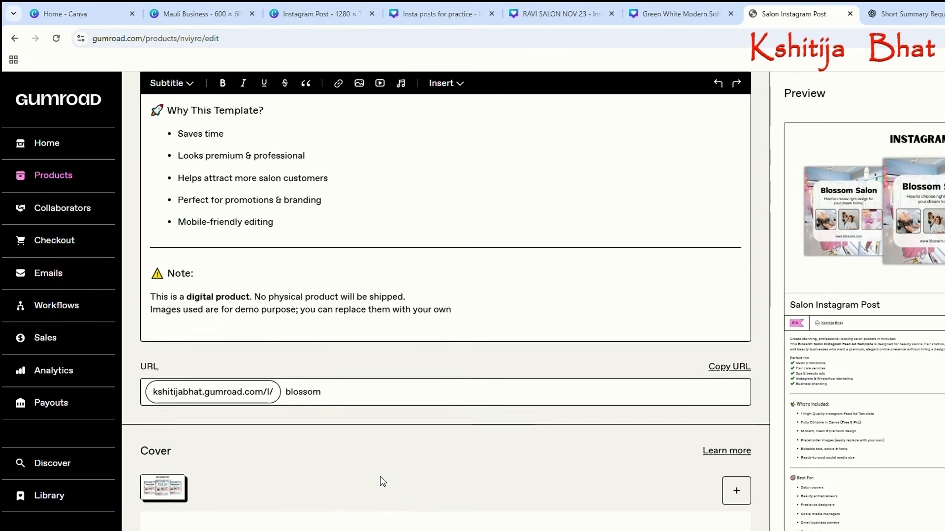
scroll(383, 481, "up", 7)
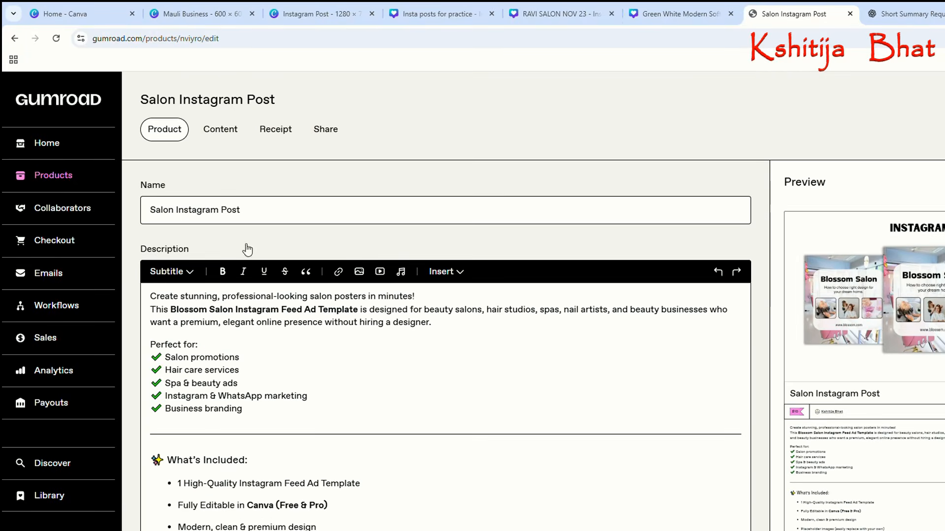
Start inserting a link in the product's content and enter "Salon Post" as its text.
left_click(224, 127)
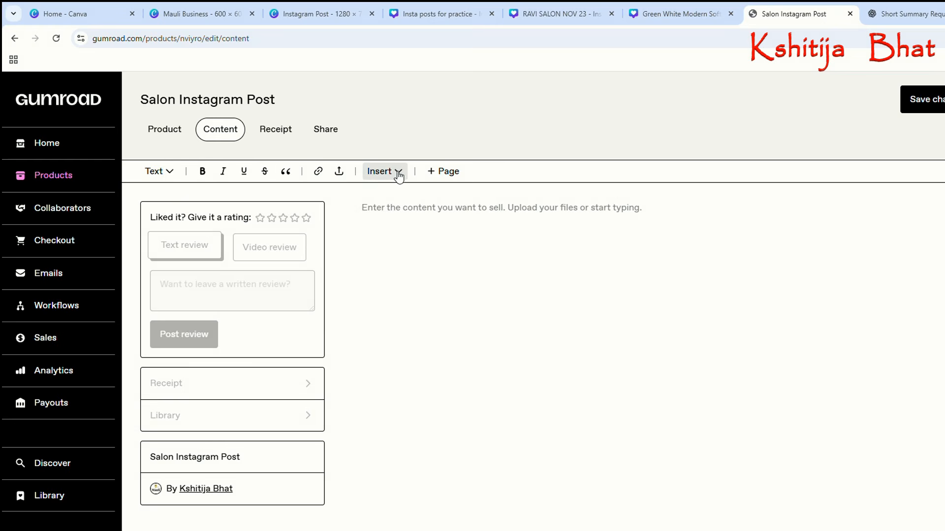
left_click(396, 173)
left_click(320, 177)
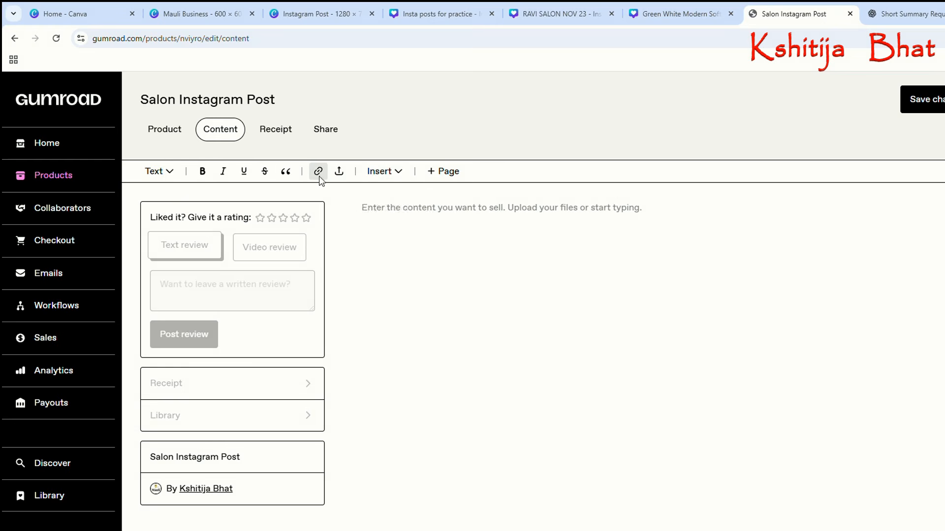
left_click(318, 177)
left_click(337, 216)
scroll(311, 184, "down", 1)
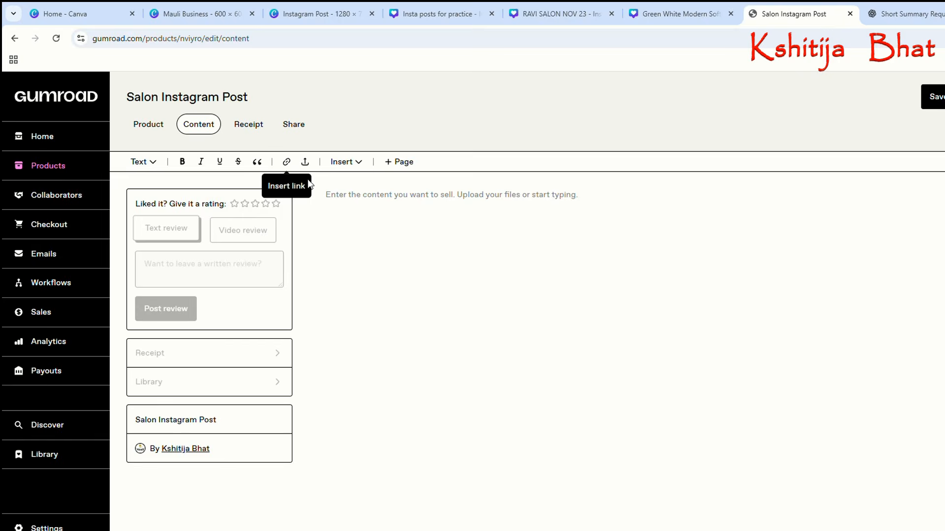
scroll(281, 175, "up", 4)
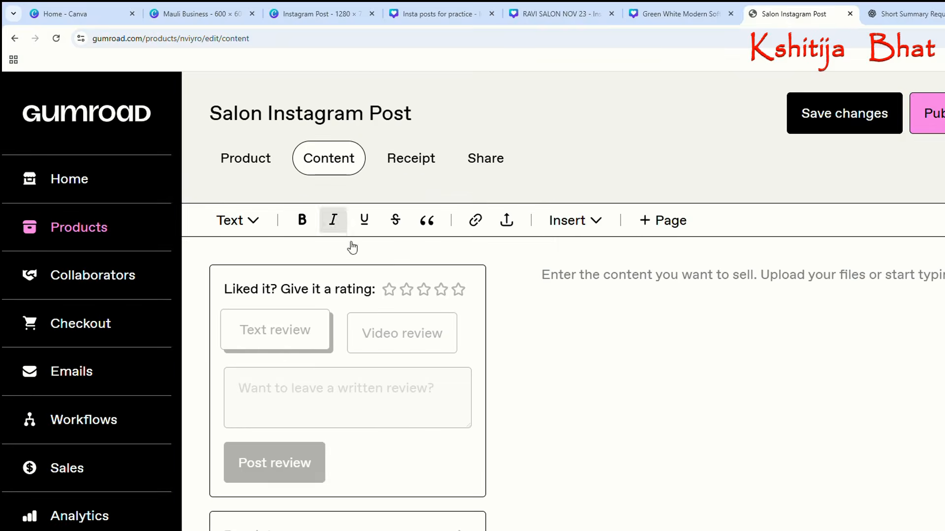
left_click(472, 220)
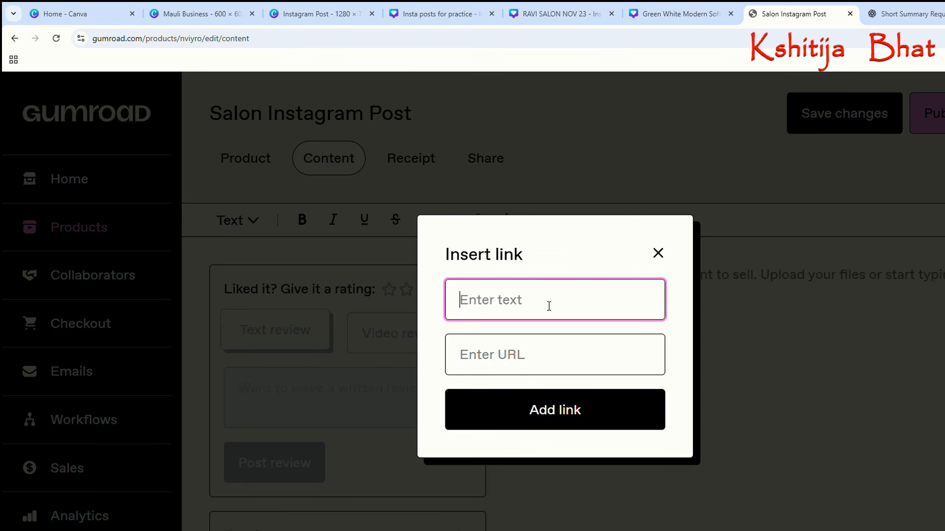
type("Salon Post")
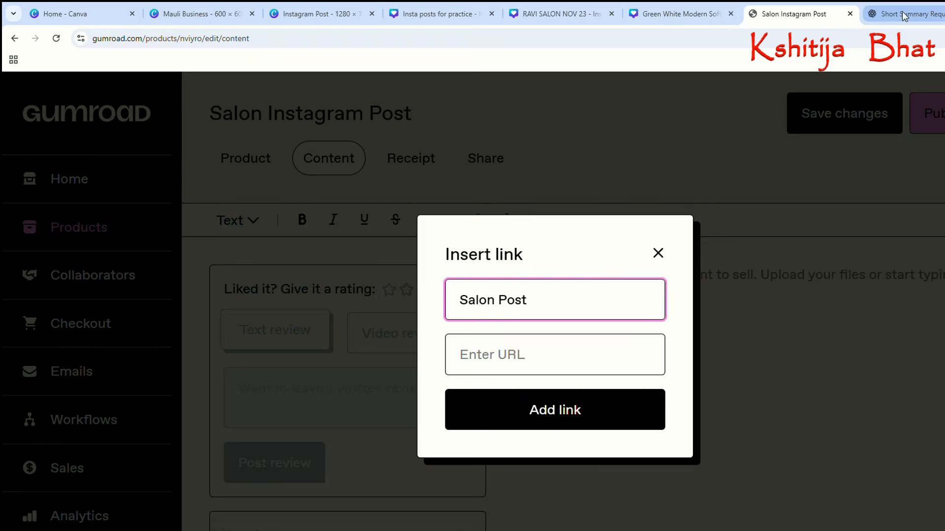
Switch to the Blossom Salon design in Canva and copy its public template link.
left_click(660, 17)
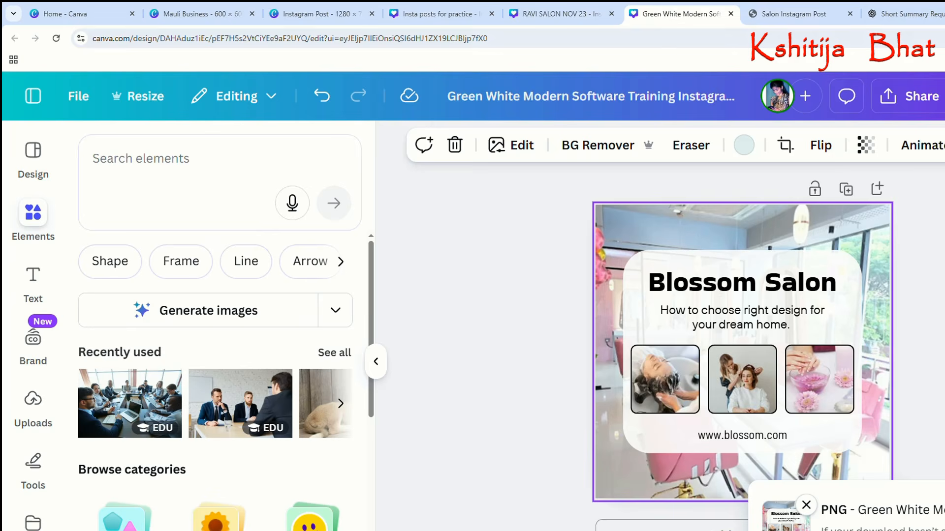
left_click(908, 276)
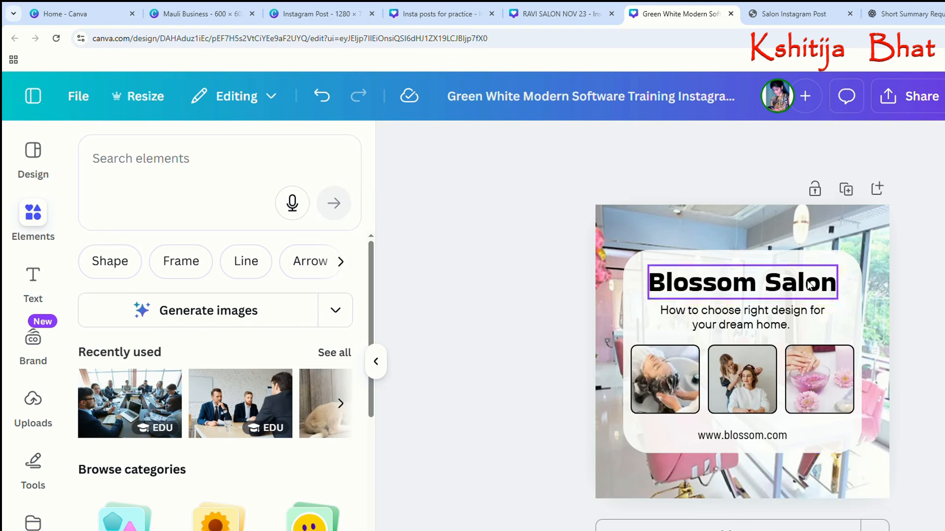
left_click(902, 103)
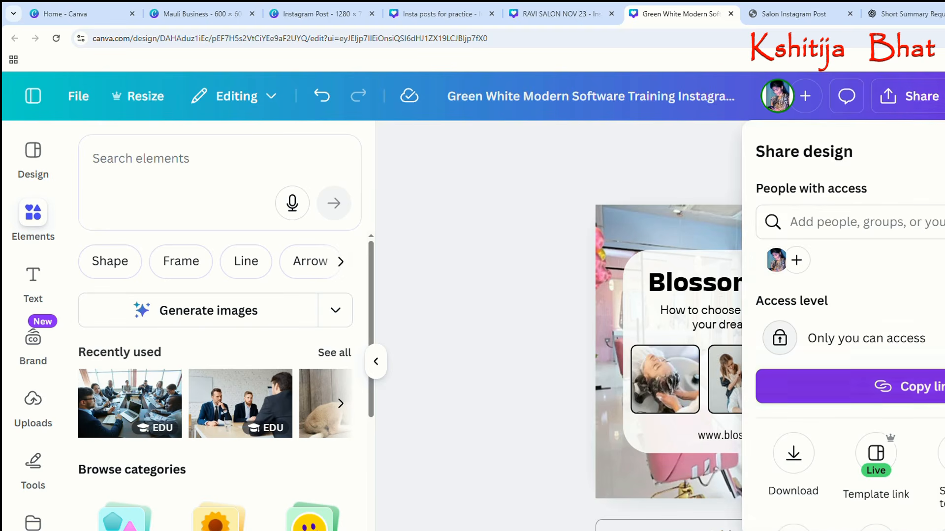
scroll(881, 383, "down", 2)
left_click(881, 370)
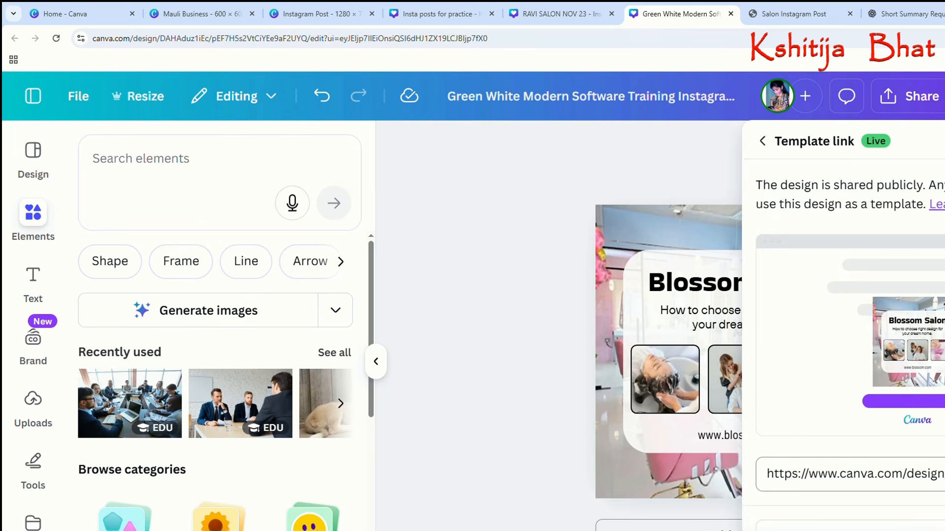
left_click(944, 474)
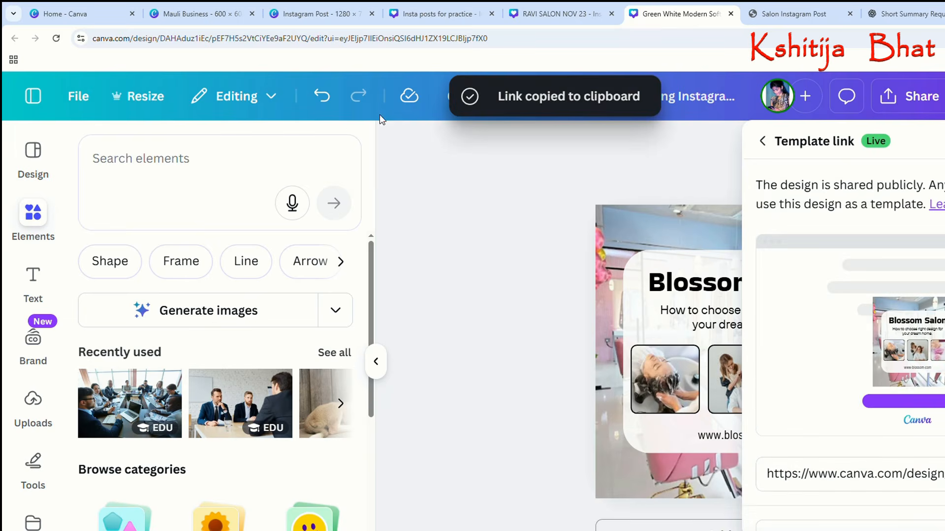
Return to the Gumroad product and add the copied Canva template URL to the "Salon Post" link.
left_click(798, 10)
left_click(560, 359)
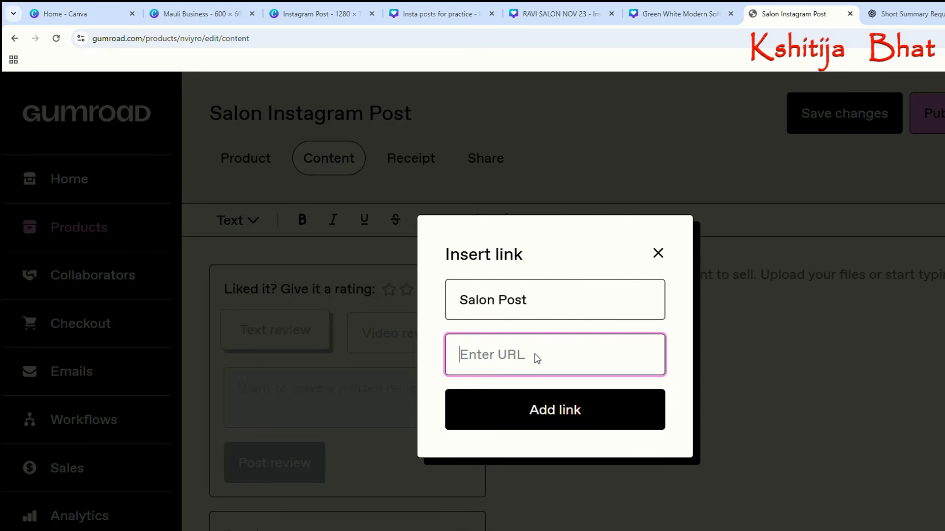
key("ctrl+v")
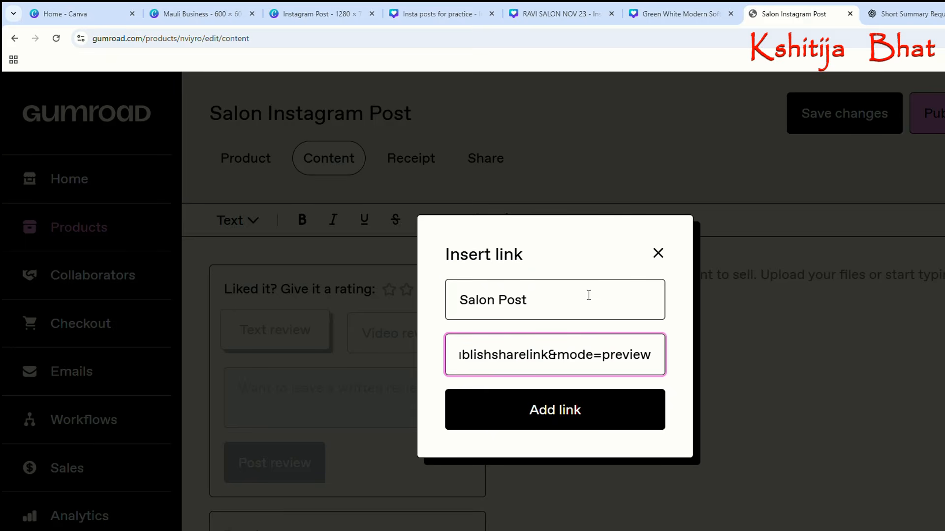
left_click(573, 412)
Publish the Salon Instagram Post product and look over its sharing options.
scroll(642, 388, "down", 1)
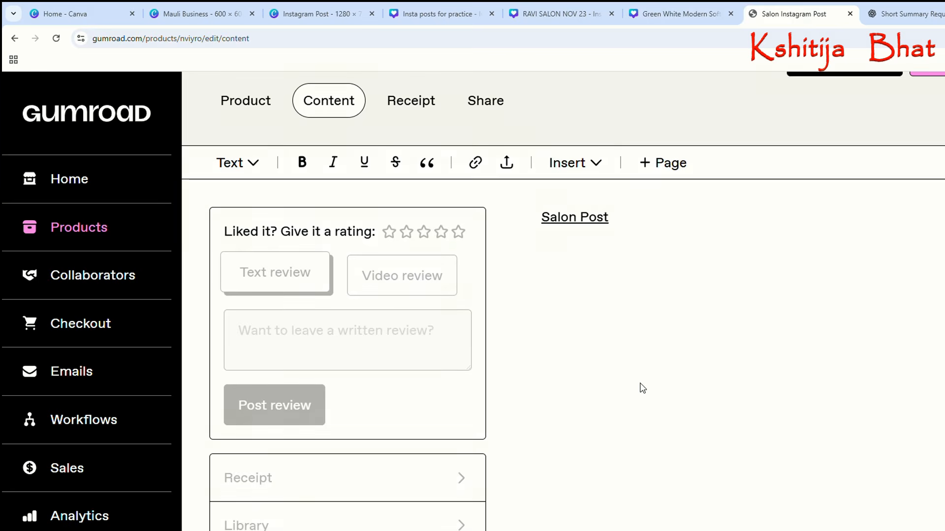
key("ctrl+plus")
key("ctrl+plus")
key("ctrl+minus")
key("ctrl+minus")
key("ctrl+minus")
key("ctrl+minus")
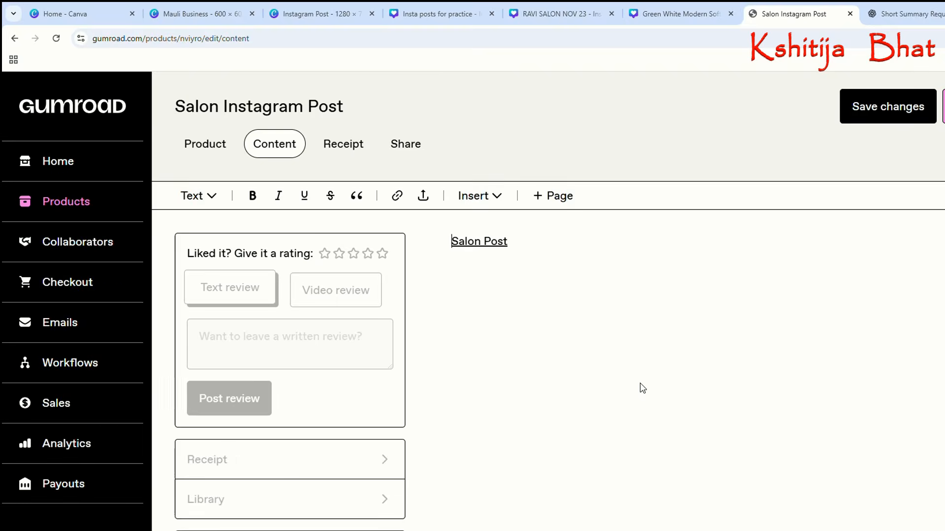
key("ctrl+minus")
key("ctrl+plus")
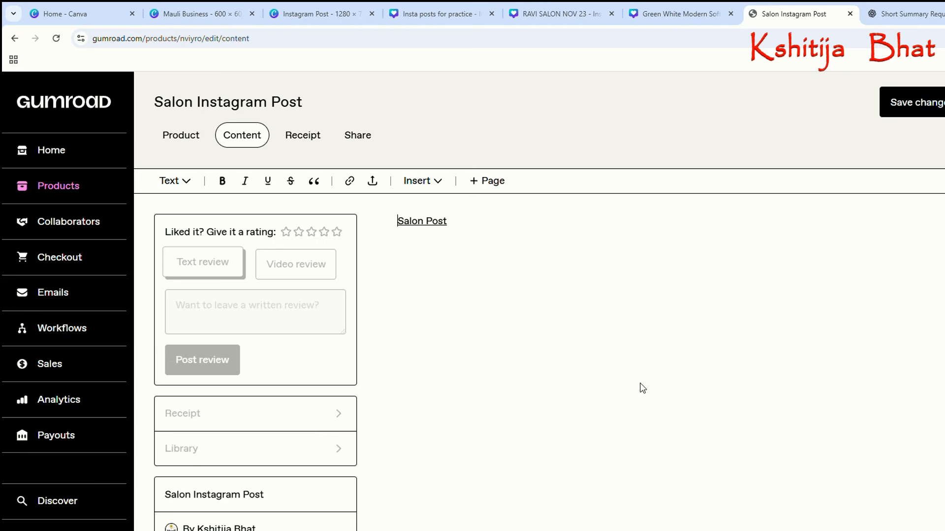
left_click(942, 106)
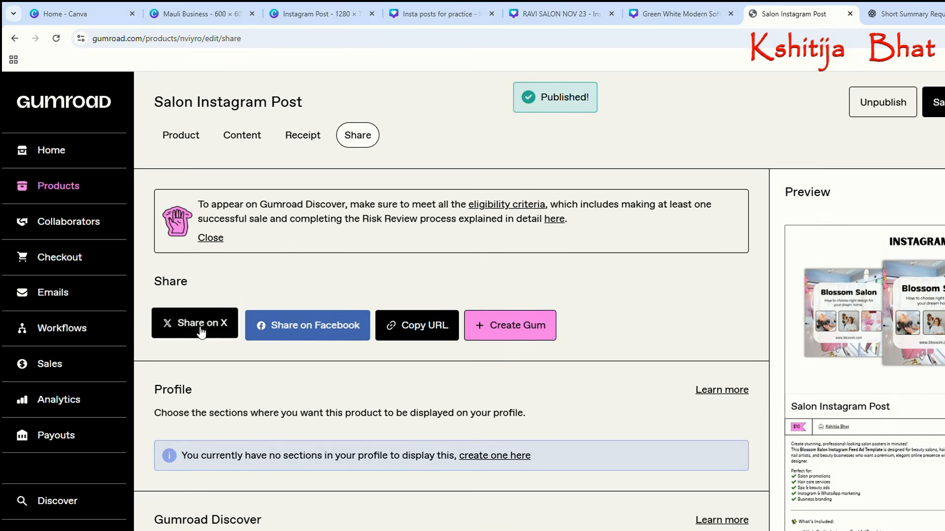
scroll(884, 412, "down", 5)
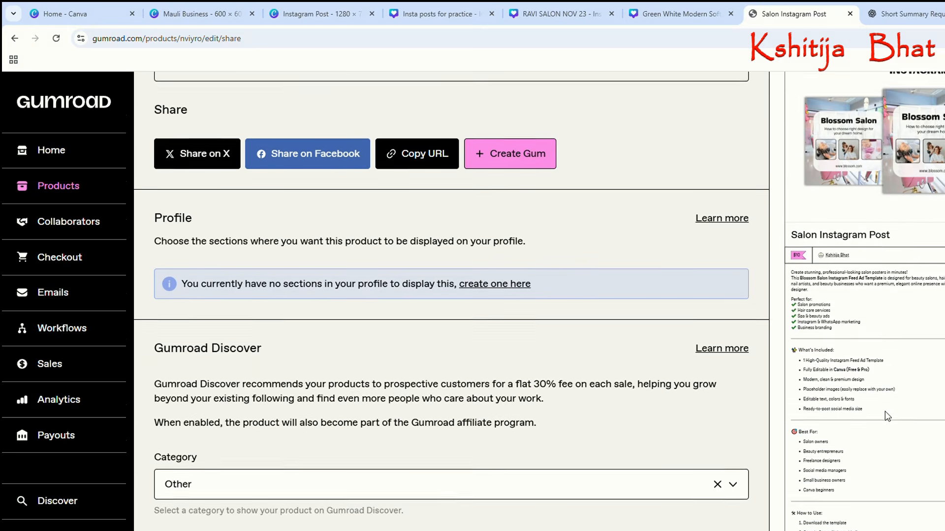
scroll(885, 413, "up", 5)
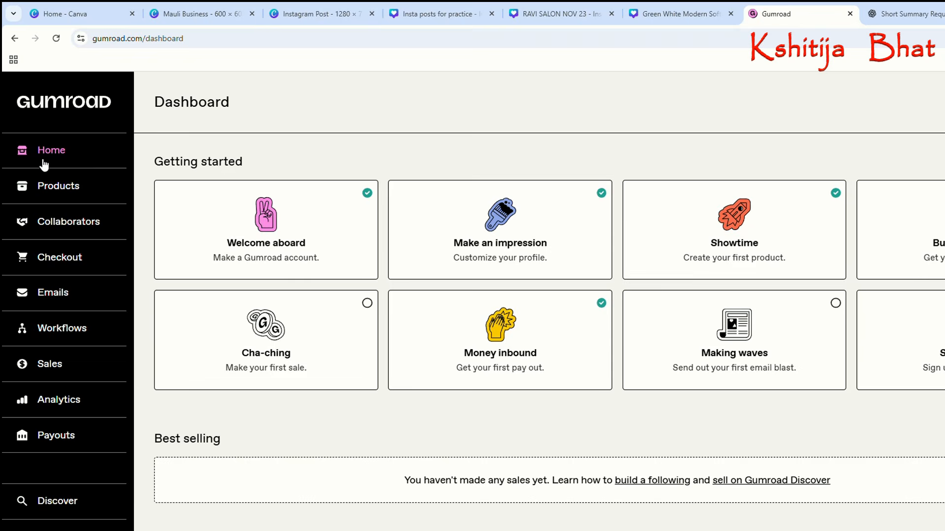
Review the getting-started tasks, best-selling section and earnings activity on the Gumroad dashboard.
scroll(455, 339, "down", 1)
scroll(454, 338, "down", 2)
scroll(455, 339, "up", 2)
scroll(458, 339, "down", 2)
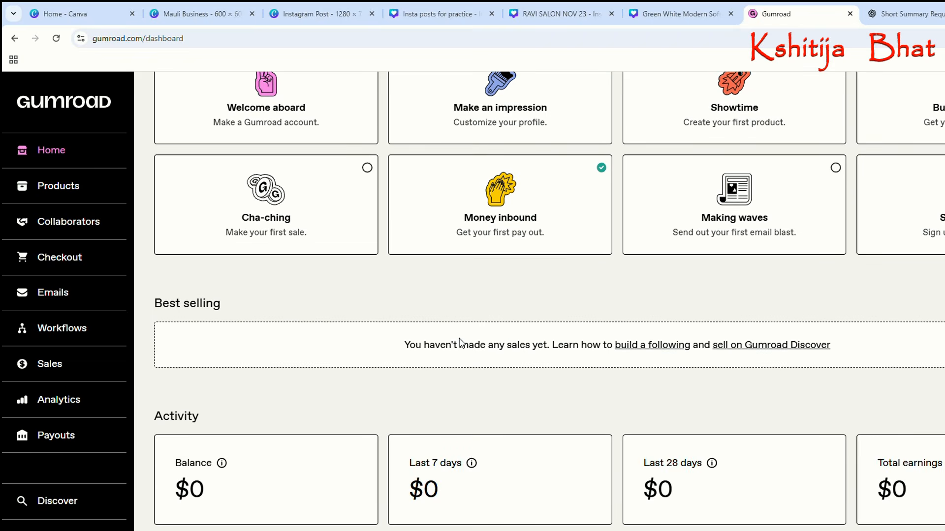
left_click_drag(176, 492, 896, 498)
scroll(896, 498, "up", 3)
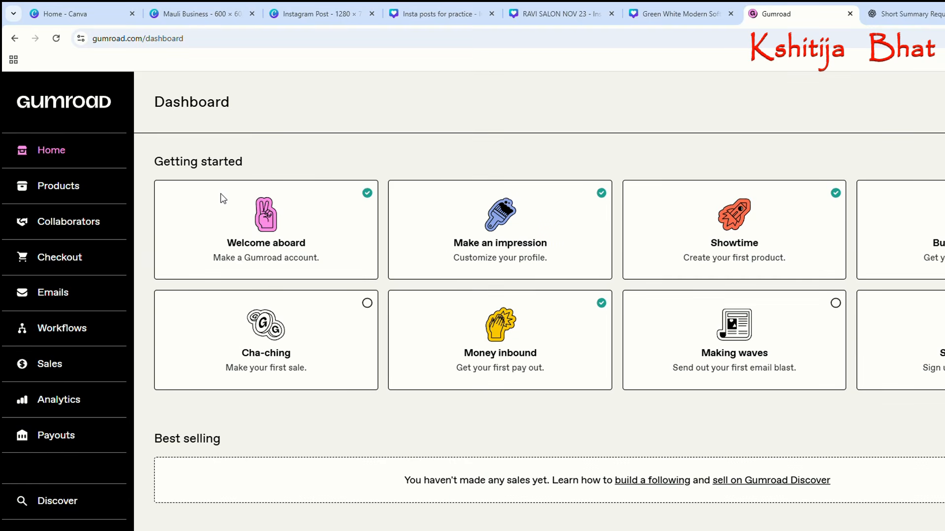
Visit Gumroad's public home page and return to the seller dashboard.
left_click(75, 190)
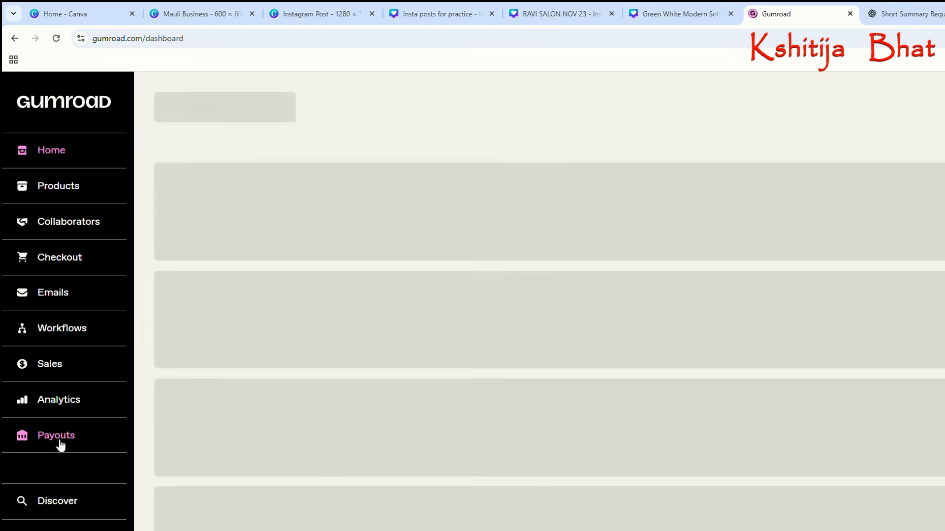
left_click(81, 106)
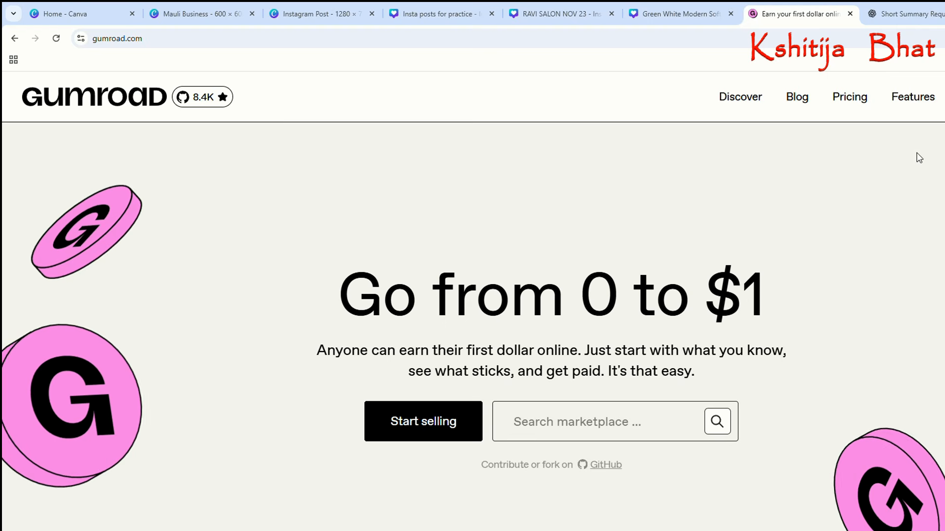
left_click(944, 97)
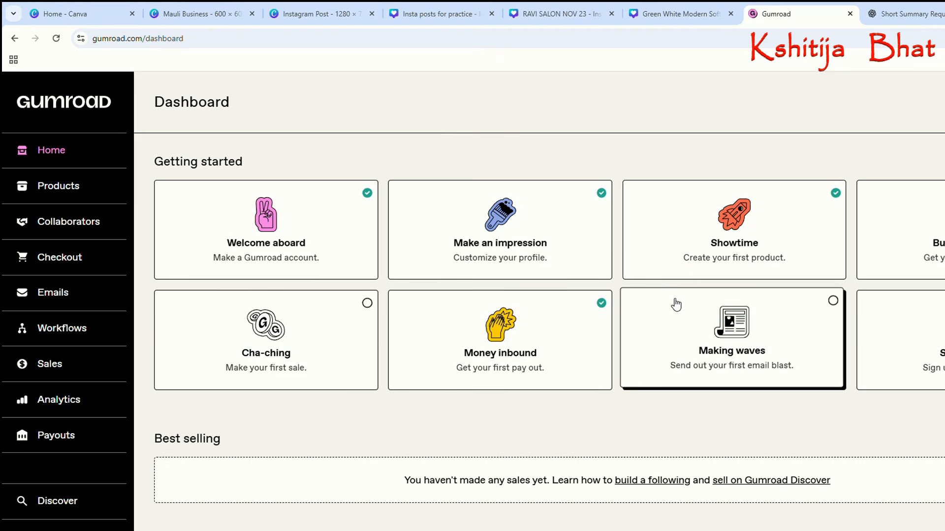
Open the product list and examine the sales and revenue of each salon product.
left_click(56, 193)
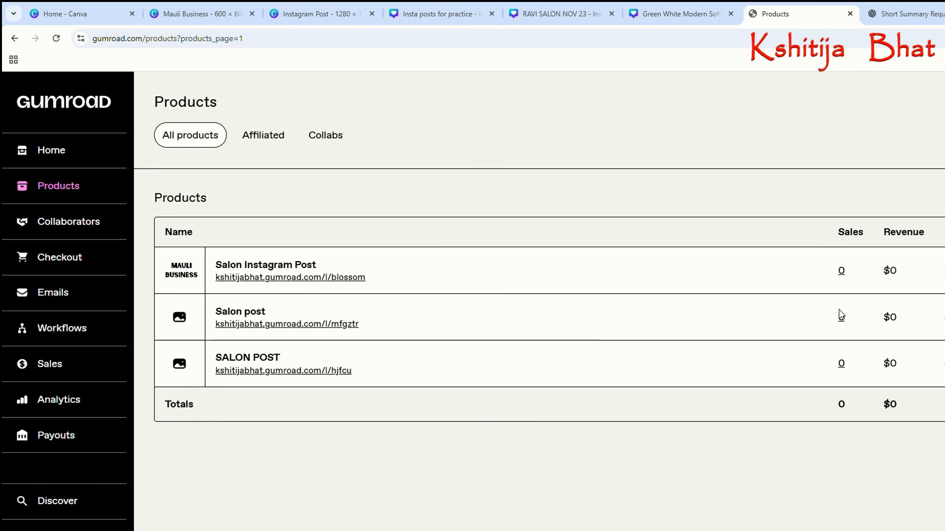
left_click_drag(883, 268, 922, 415)
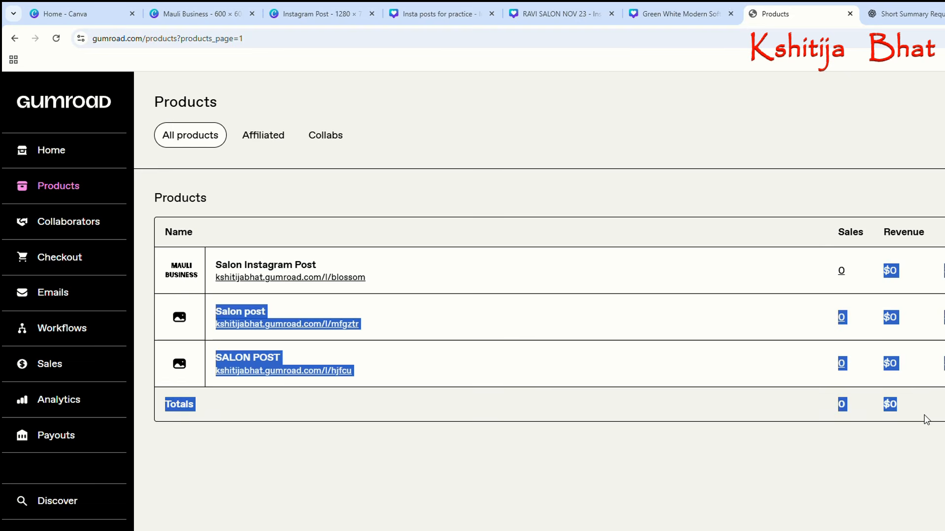
left_click(910, 374)
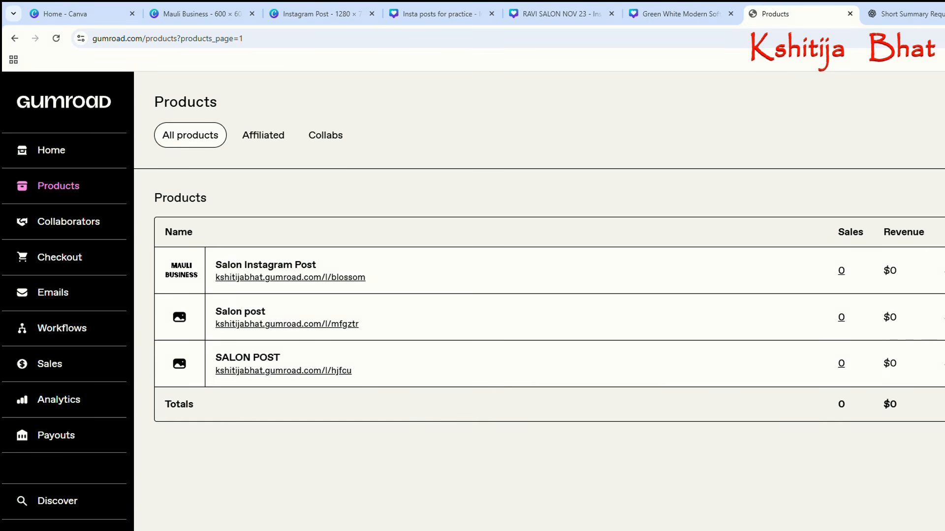
left_click_drag(940, 325, 940, 364)
left_click(939, 364)
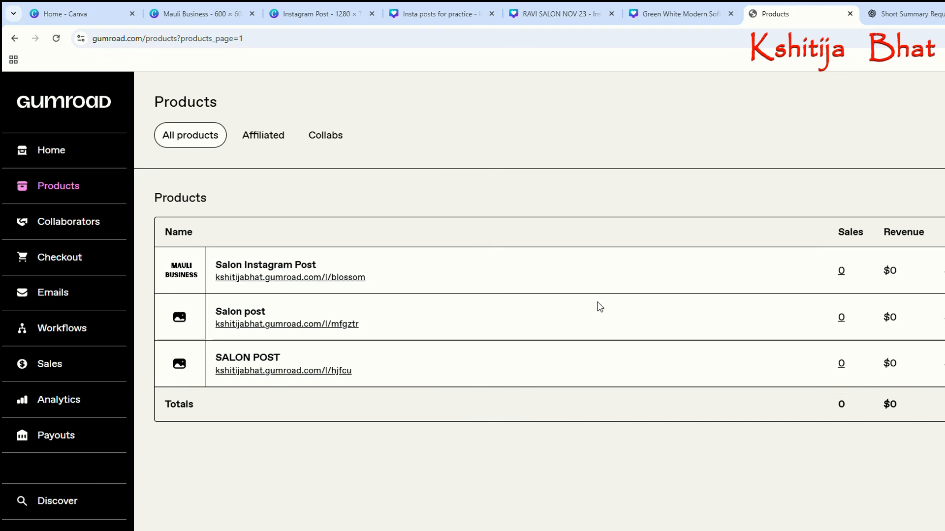
Switch to the Canva home page, dismiss the design creation dialog and browse the recent designs.
left_click(114, 14)
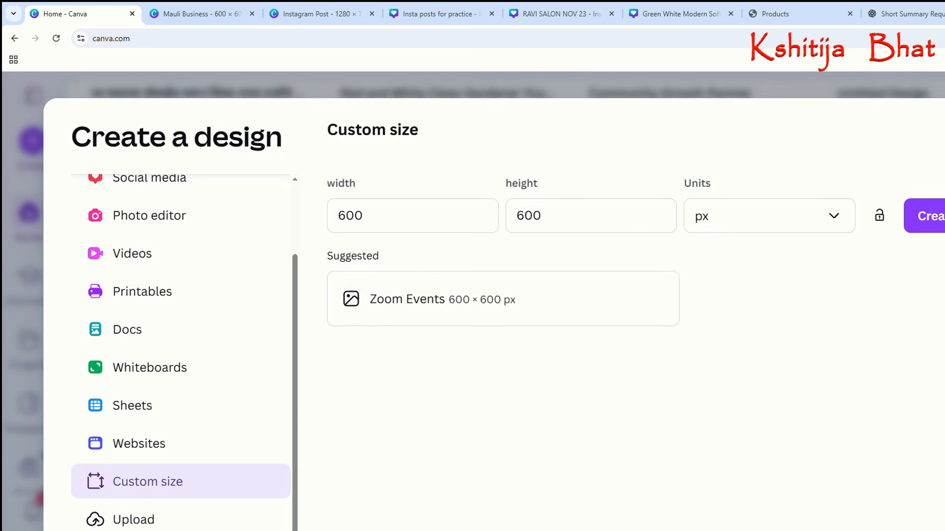
key("Escape")
scroll(732, 280, "up", 3)
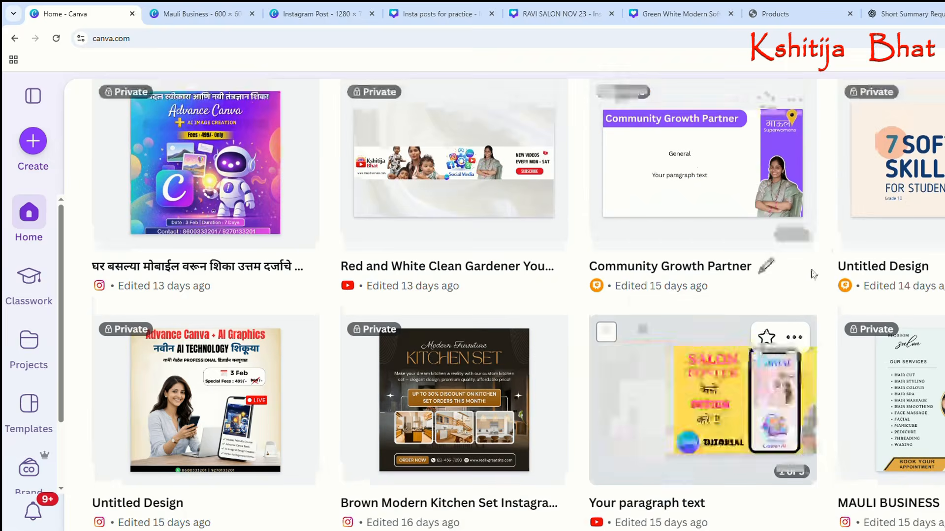